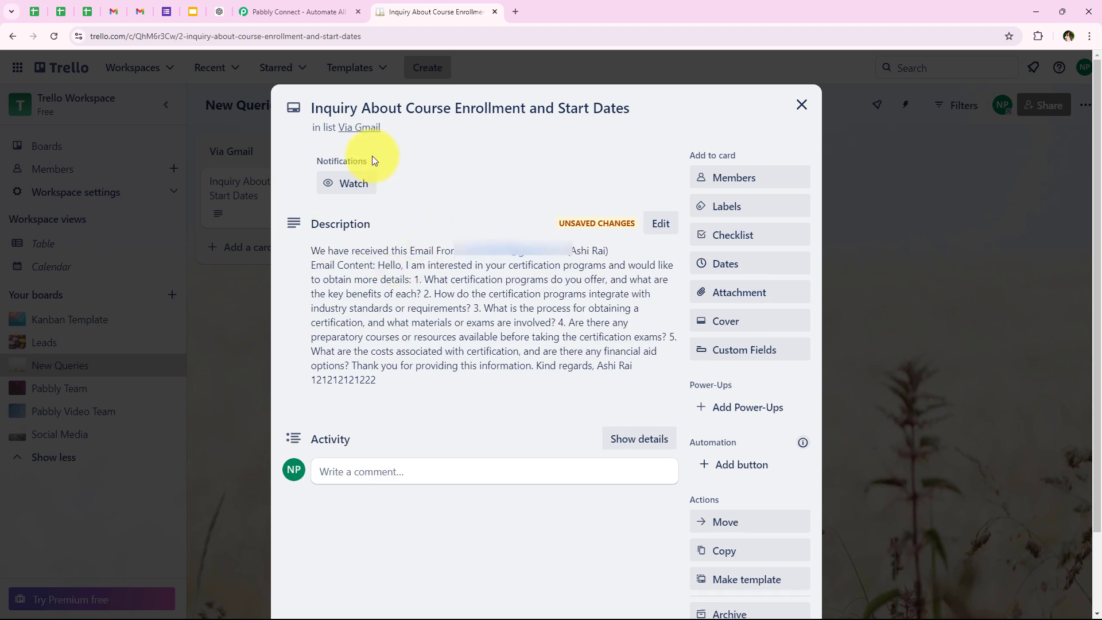
- Review the title and description of the course enrollment inquiry card, and close the card
left_click(315, 111)
left_click_drag(315, 111, 706, 106)
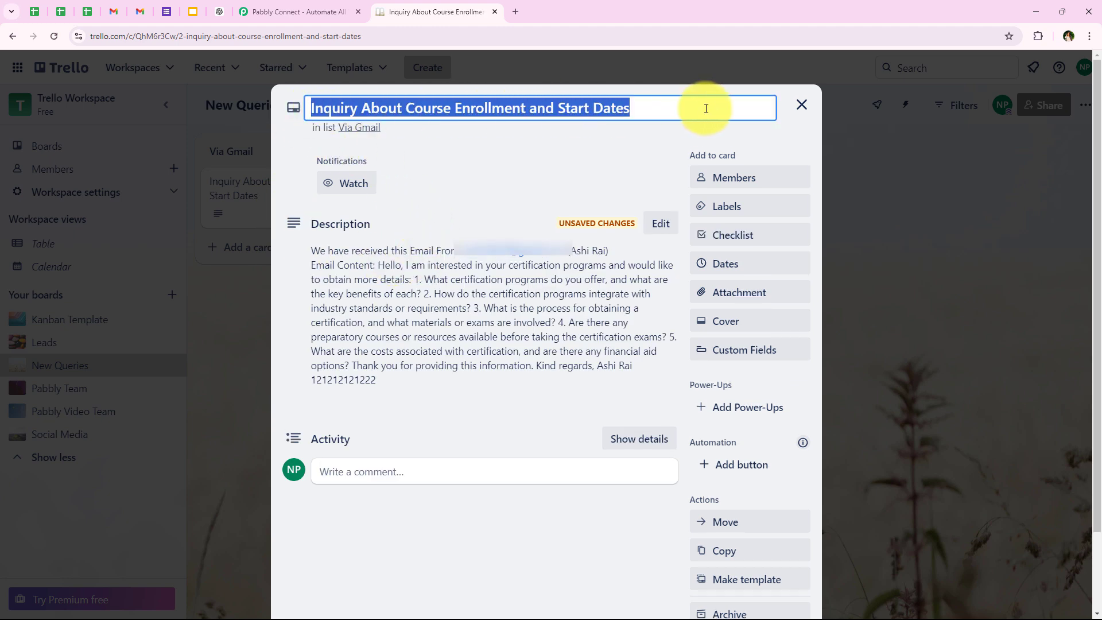
left_click(399, 198)
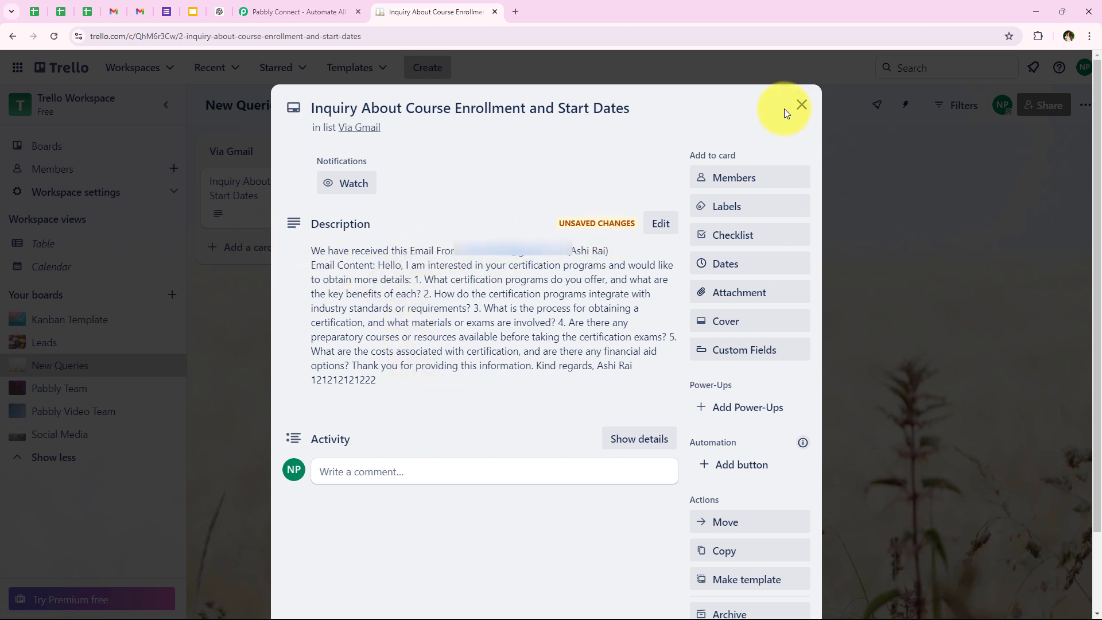
left_click(801, 105)
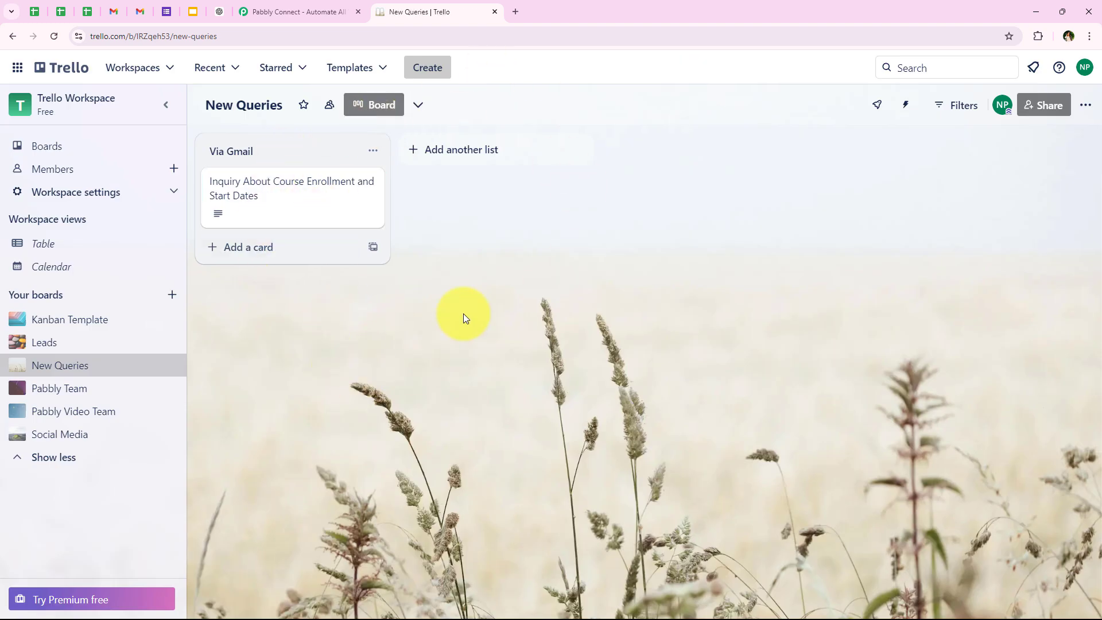
- Switch to the Pabbly Connect website and sign in to reach the overview of all Pabbly apps
left_click(327, 7)
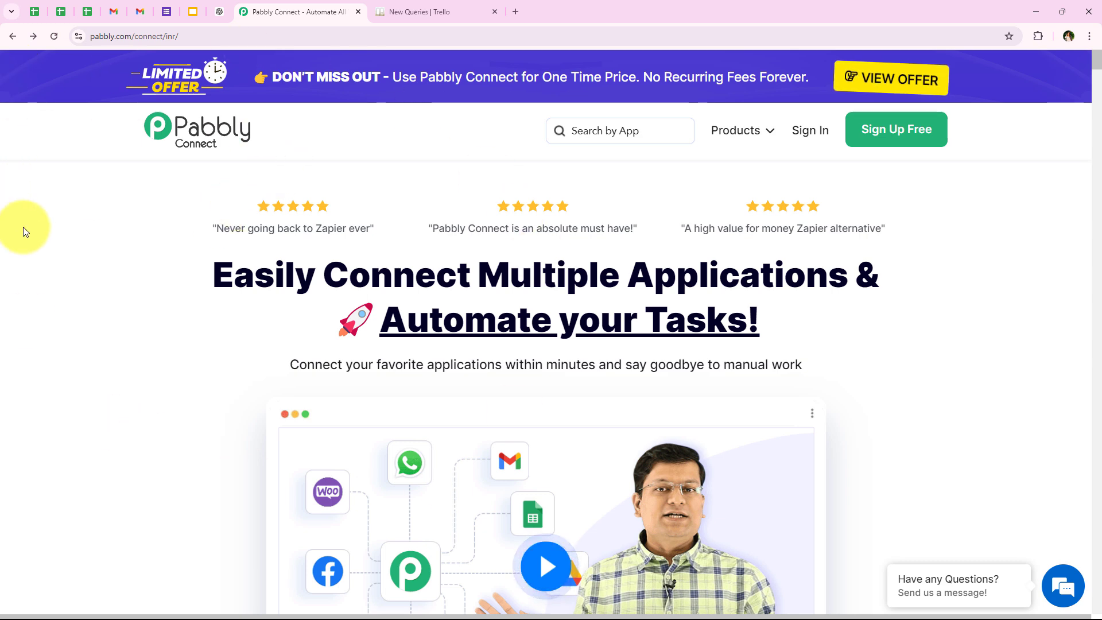
left_click(188, 45)
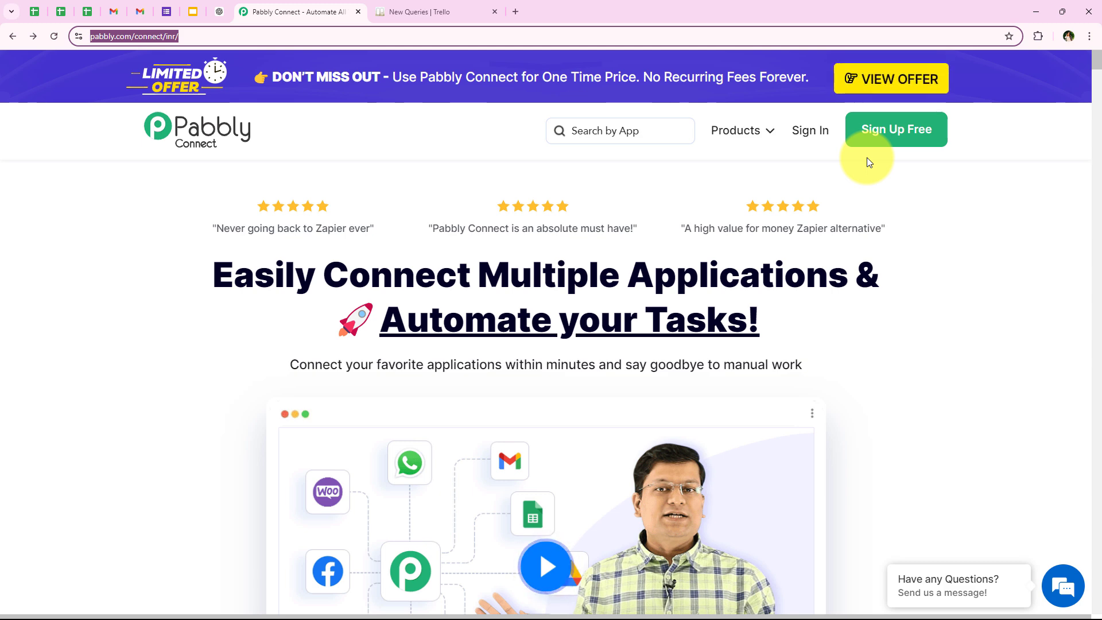
left_click(818, 140)
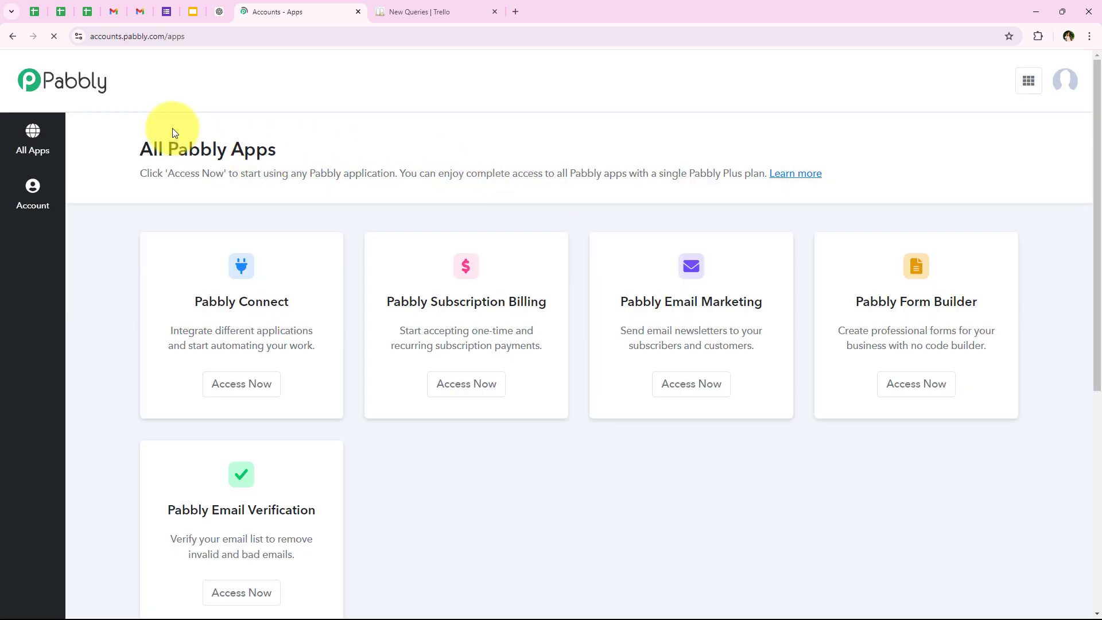
left_click_drag(139, 148, 274, 151)
left_click(274, 152)
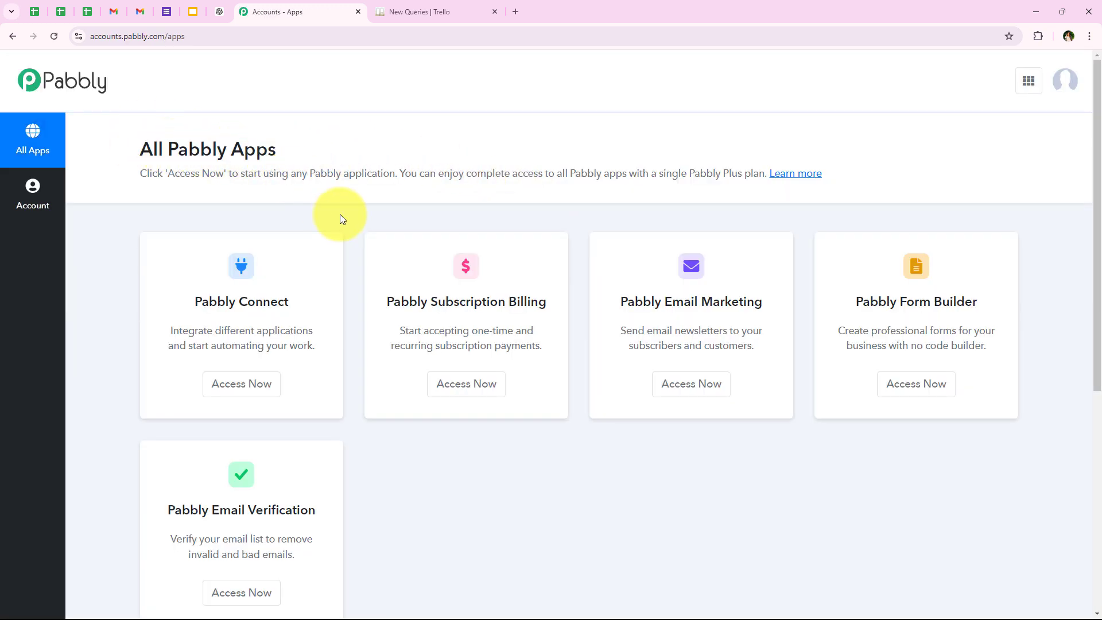
- Look over the available Pabbly apps and access Pabbly Connect
scroll(376, 378, "down", 1)
scroll(381, 434, "up", 1)
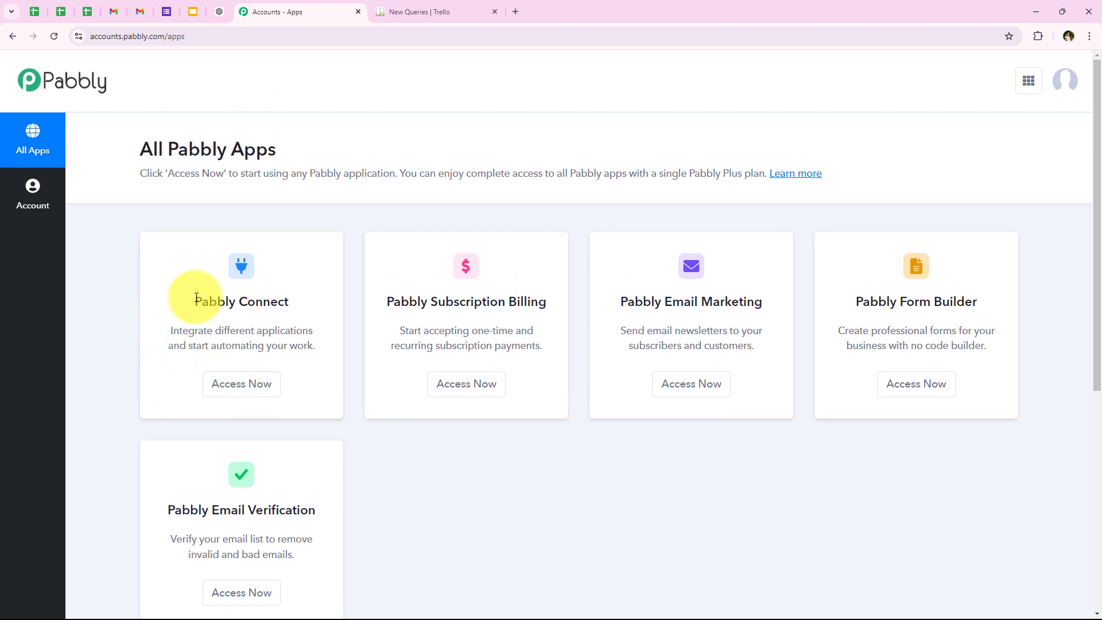
left_click_drag(192, 298, 302, 295)
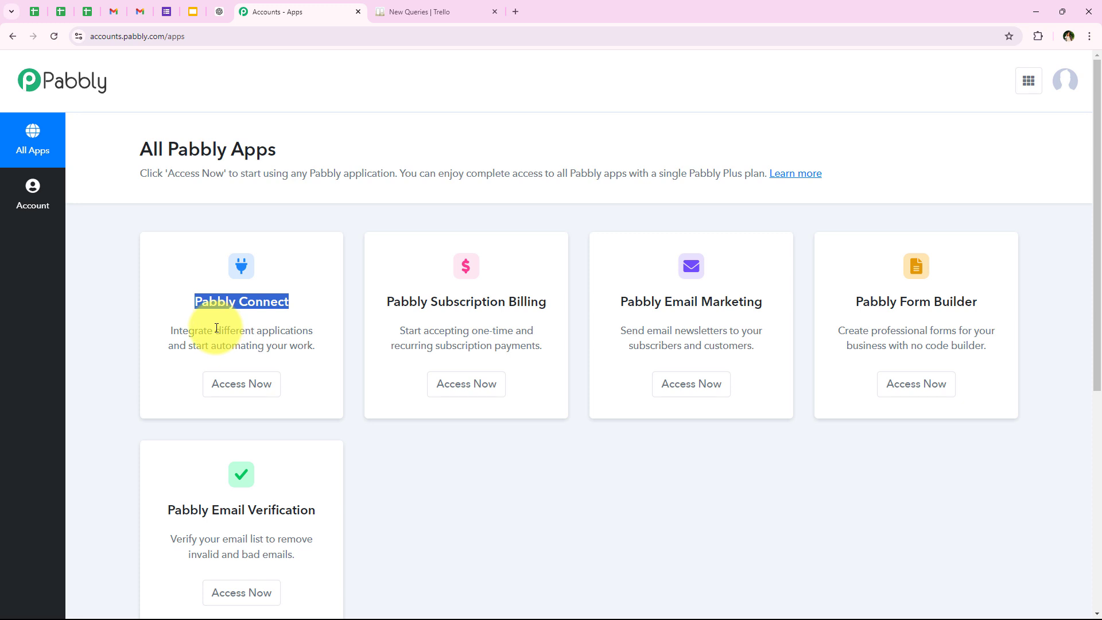
left_click_drag(216, 328, 366, 328)
left_click(366, 328)
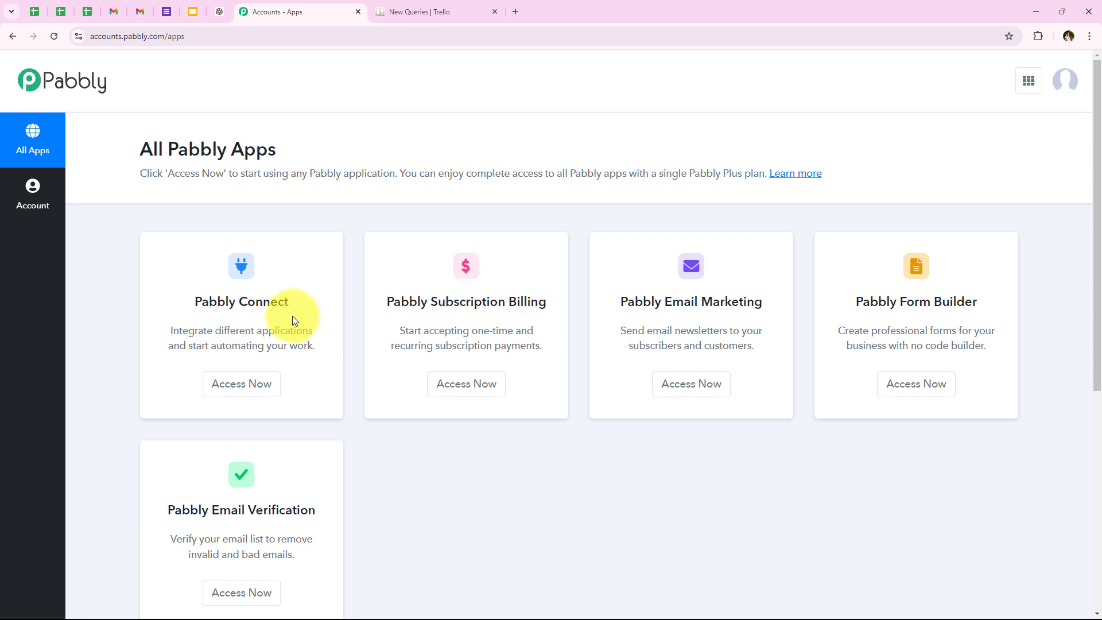
left_click(260, 390)
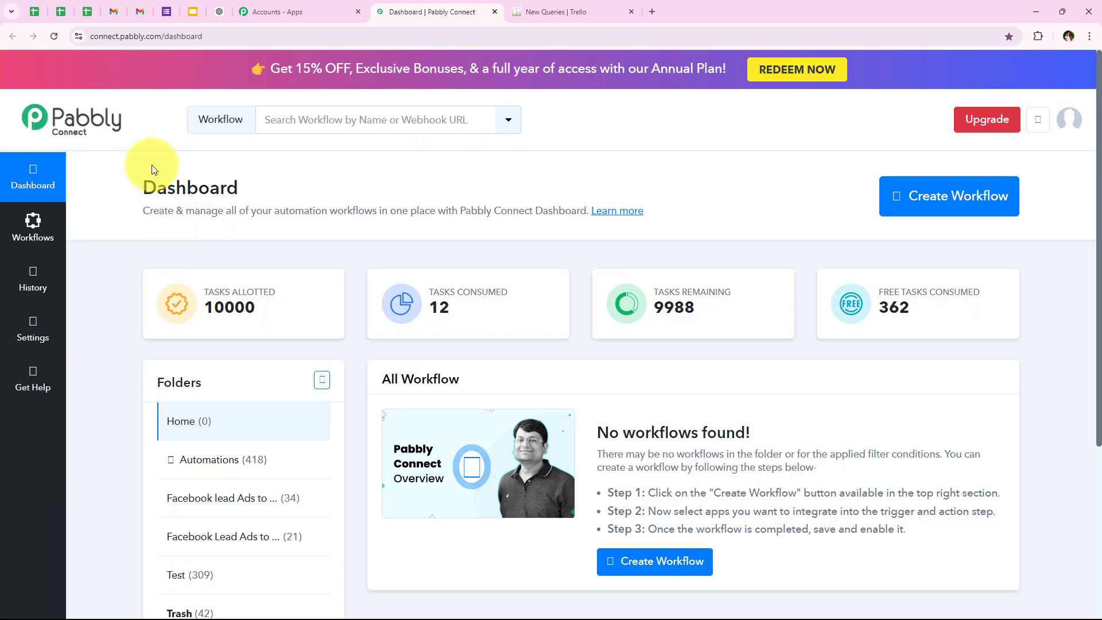
- Start creating a new workflow and select Automations as its folder
left_click_drag(130, 182, 267, 171)
left_click(271, 184)
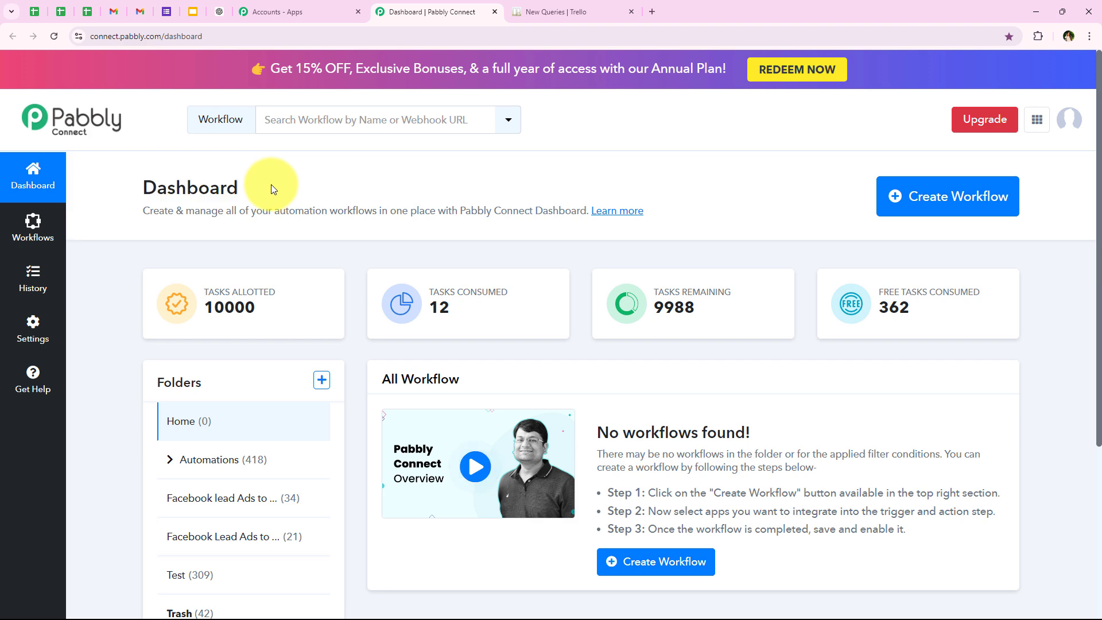
left_click(897, 198)
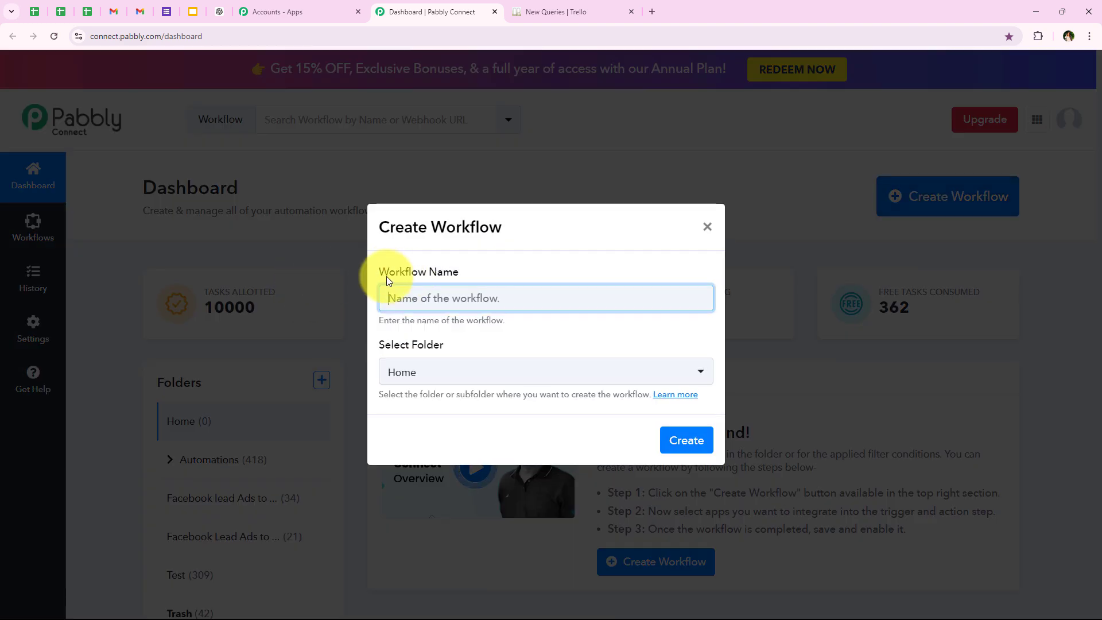
left_click_drag(377, 270, 415, 294)
left_click_drag(376, 346, 552, 346)
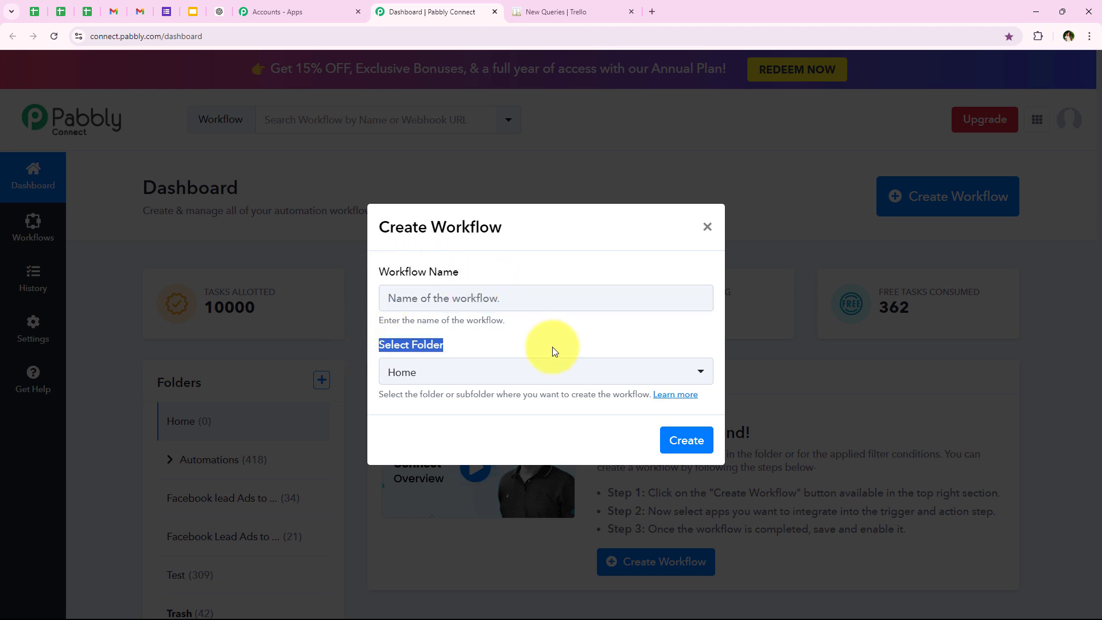
left_click(533, 354)
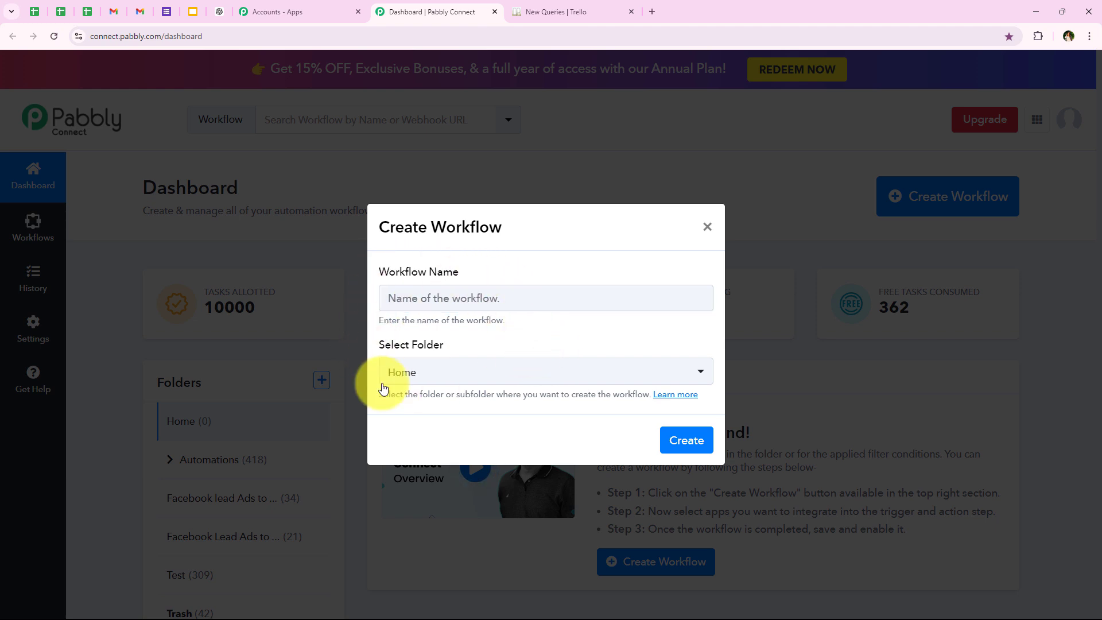
left_click(403, 382)
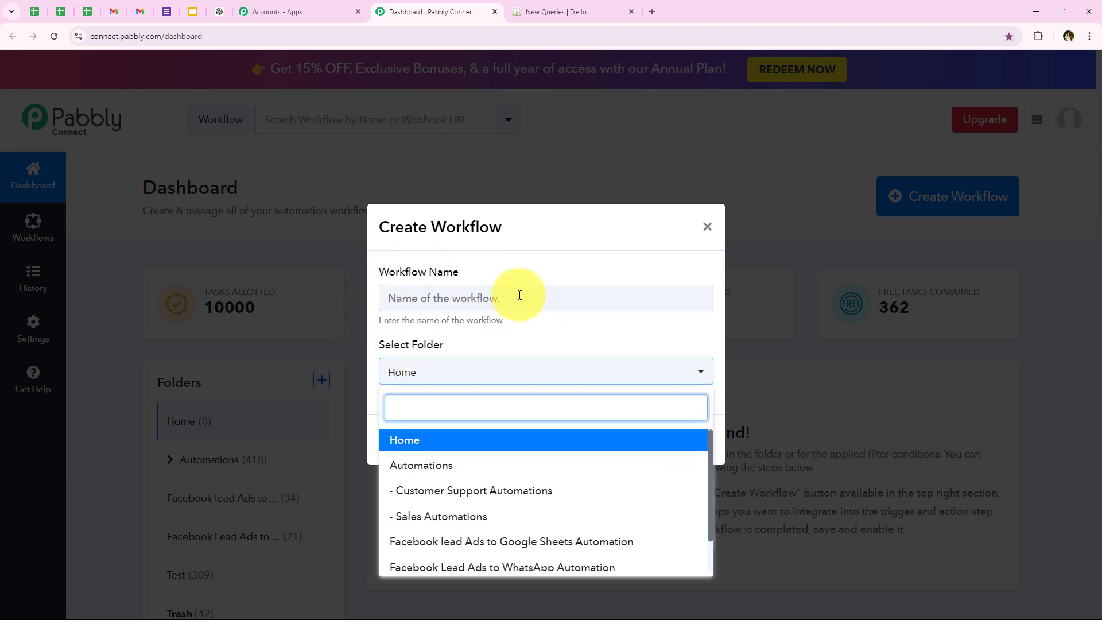
left_click(552, 469)
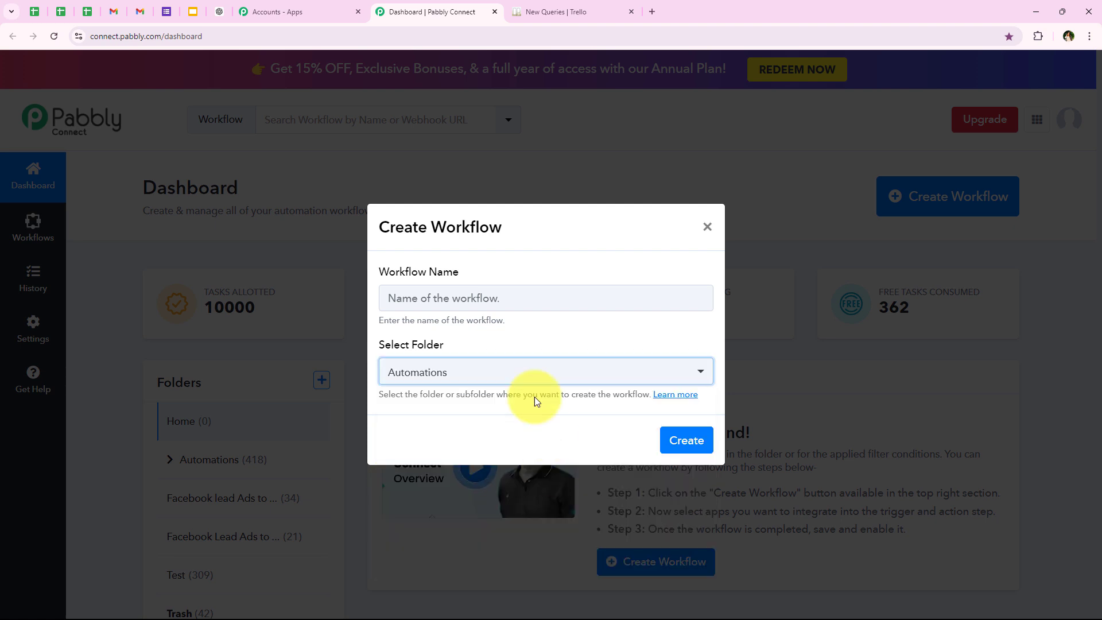
- Name the workflow "How to Create Trello Card for Received Email | Gmail Trello Integration" and create it
left_click(445, 299)
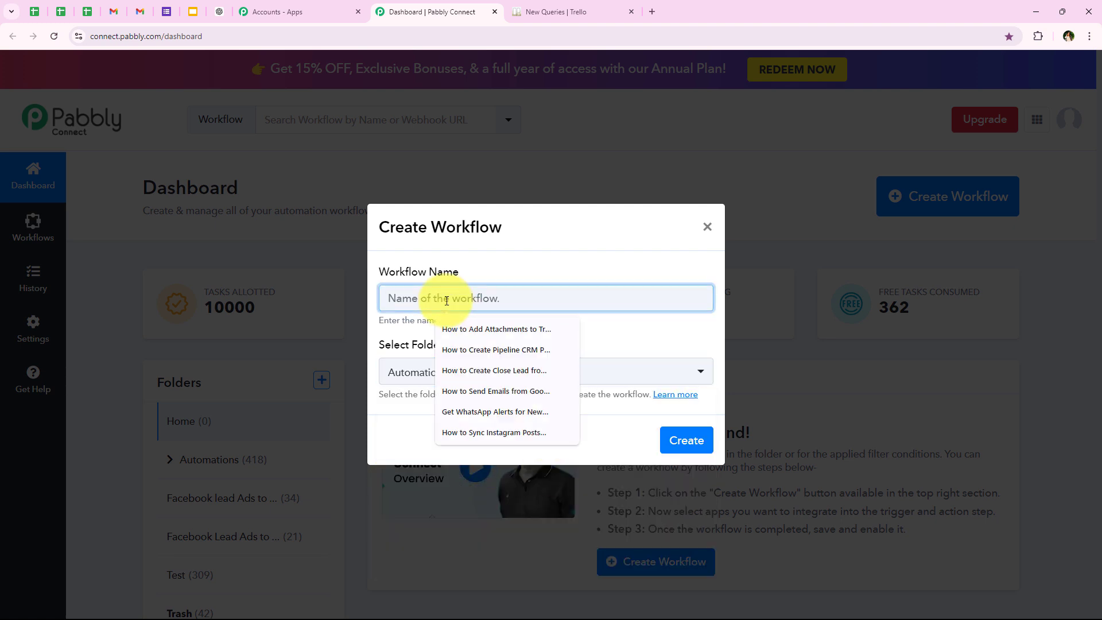
key("ctrl+v")
left_click_drag(464, 297, 711, 299)
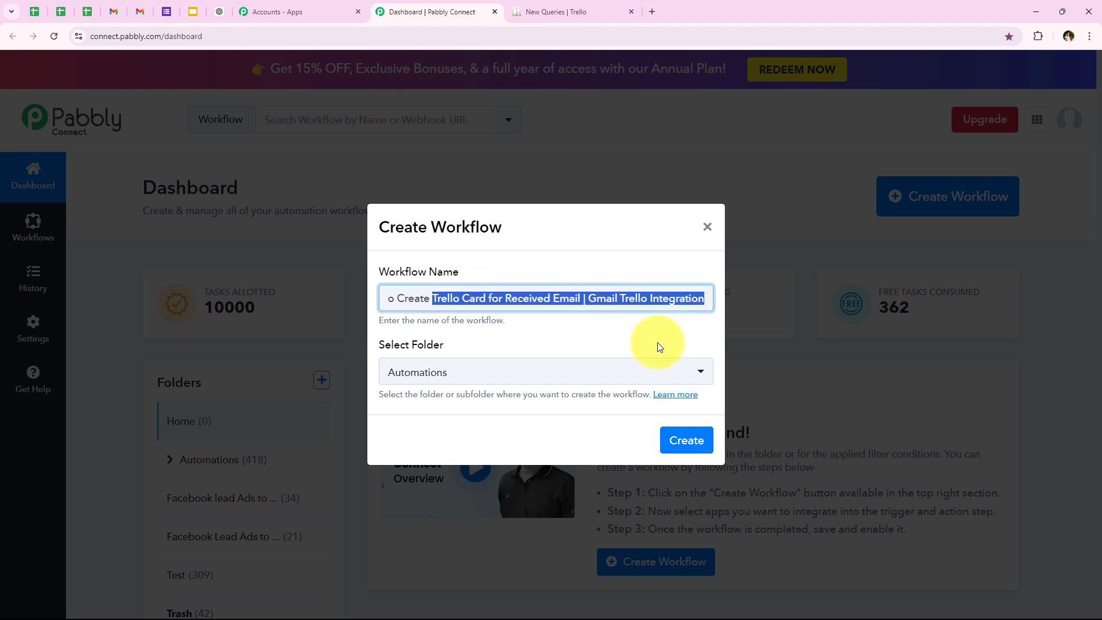
left_click(677, 437)
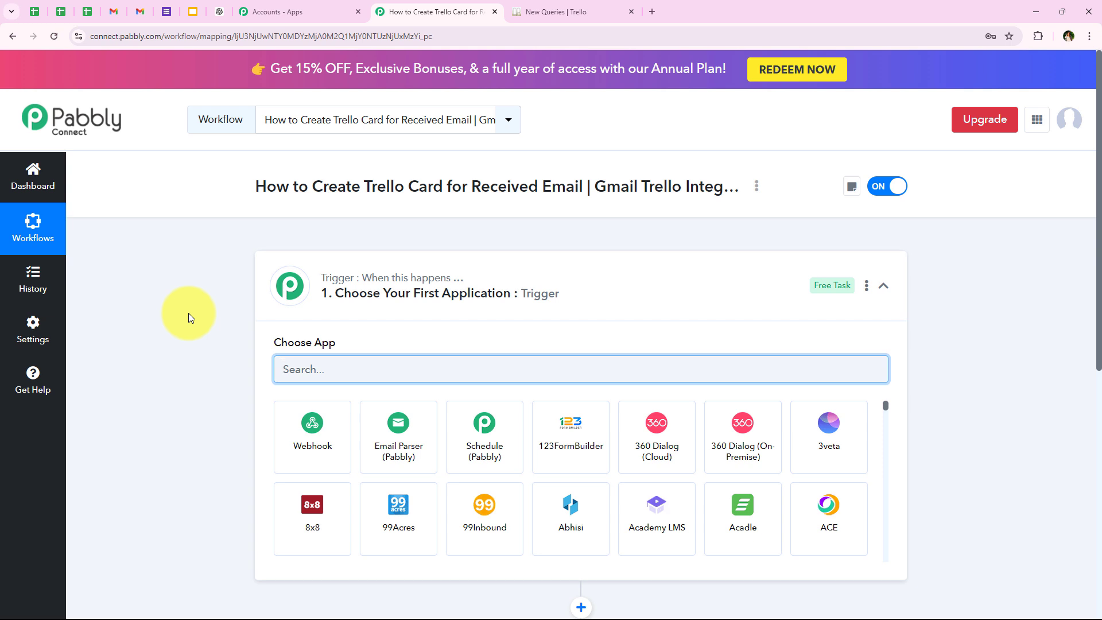
- Search for Email Parser and choose Email Parser (Pabbly) as the workflow's trigger application
left_click(287, 280)
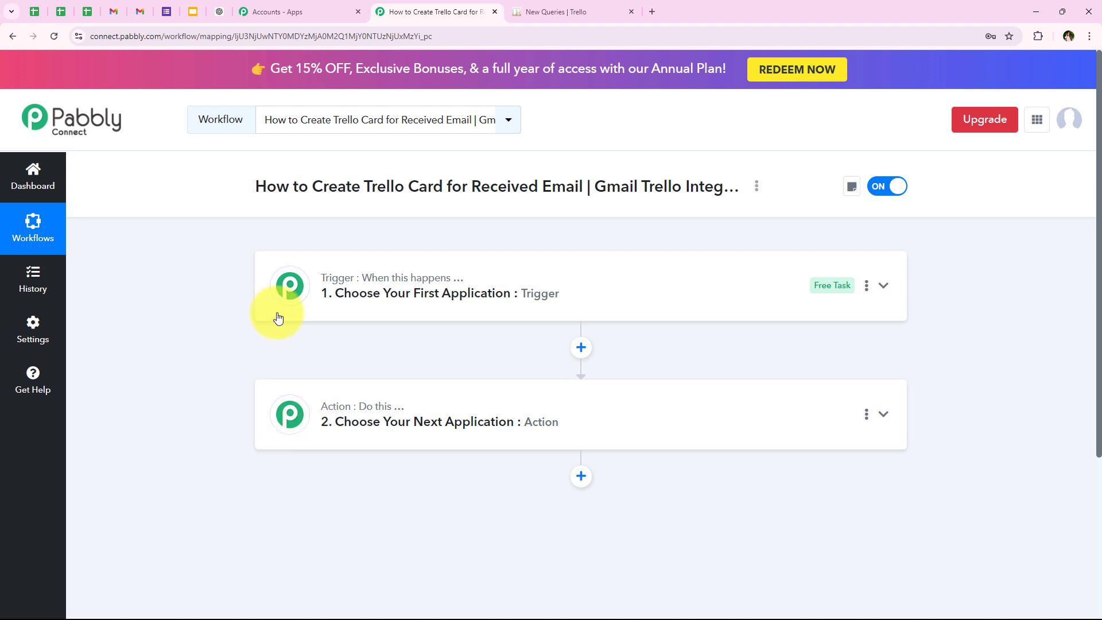
left_click(366, 289)
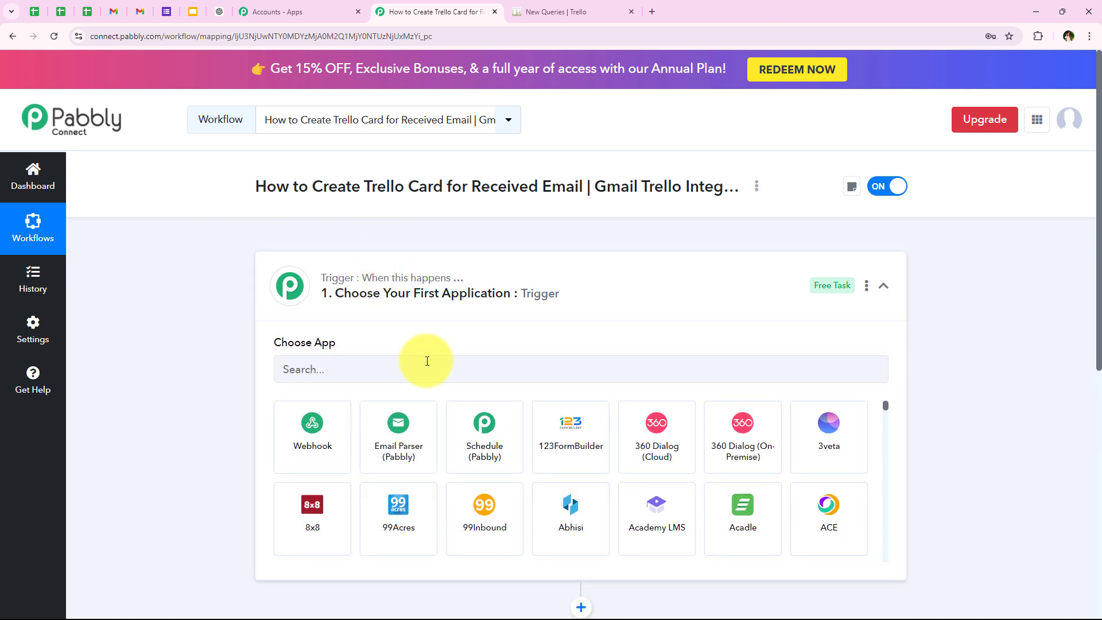
left_click(421, 369)
type("E")
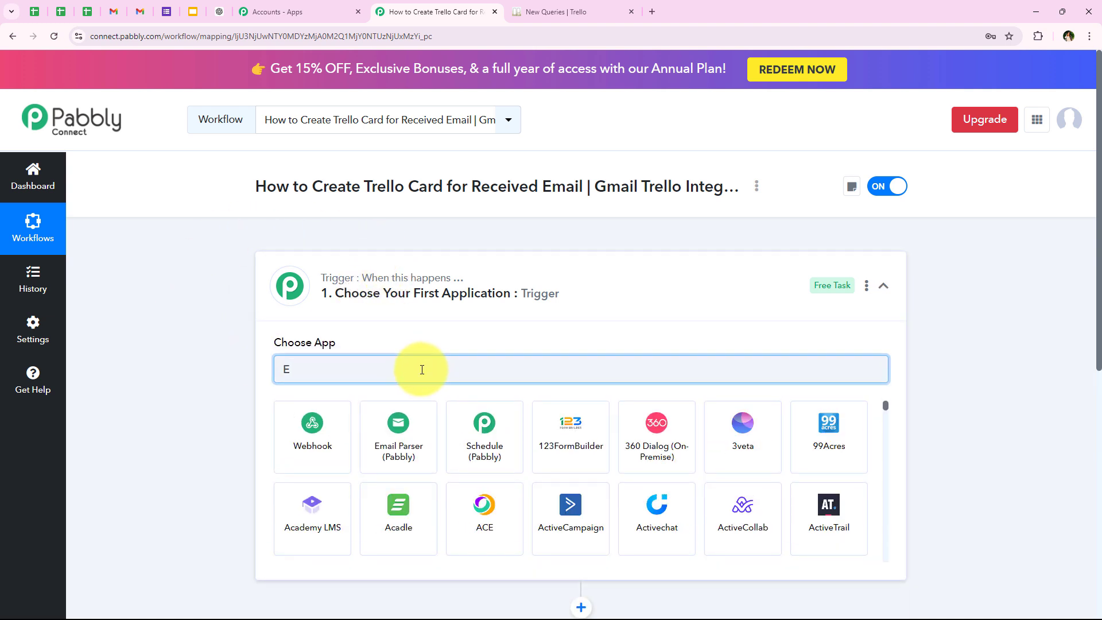
type("mail")
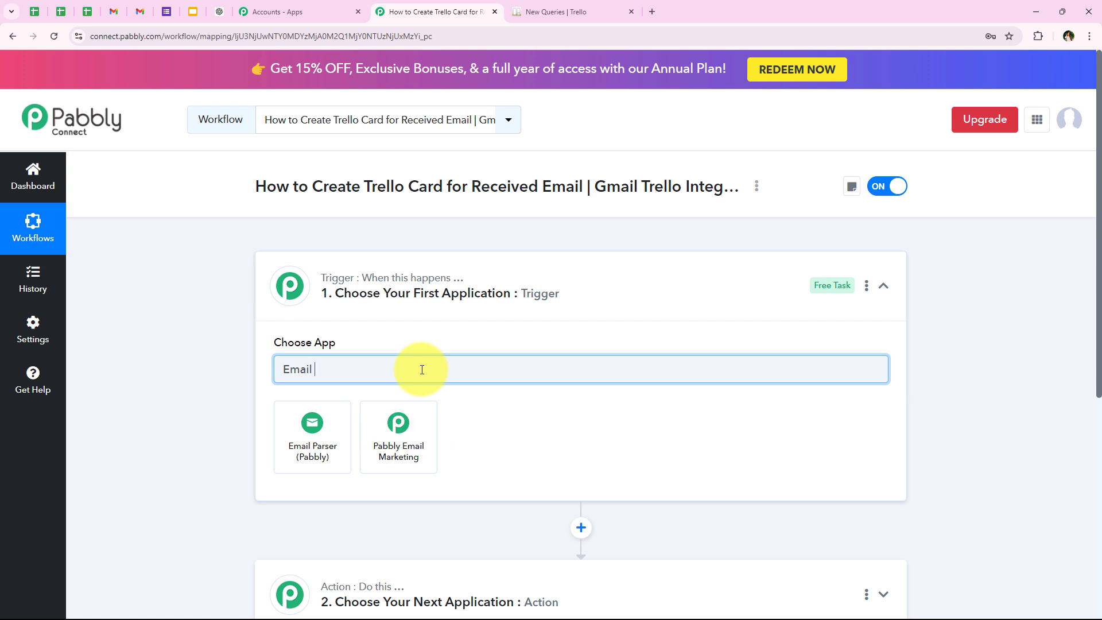
type(" Parser")
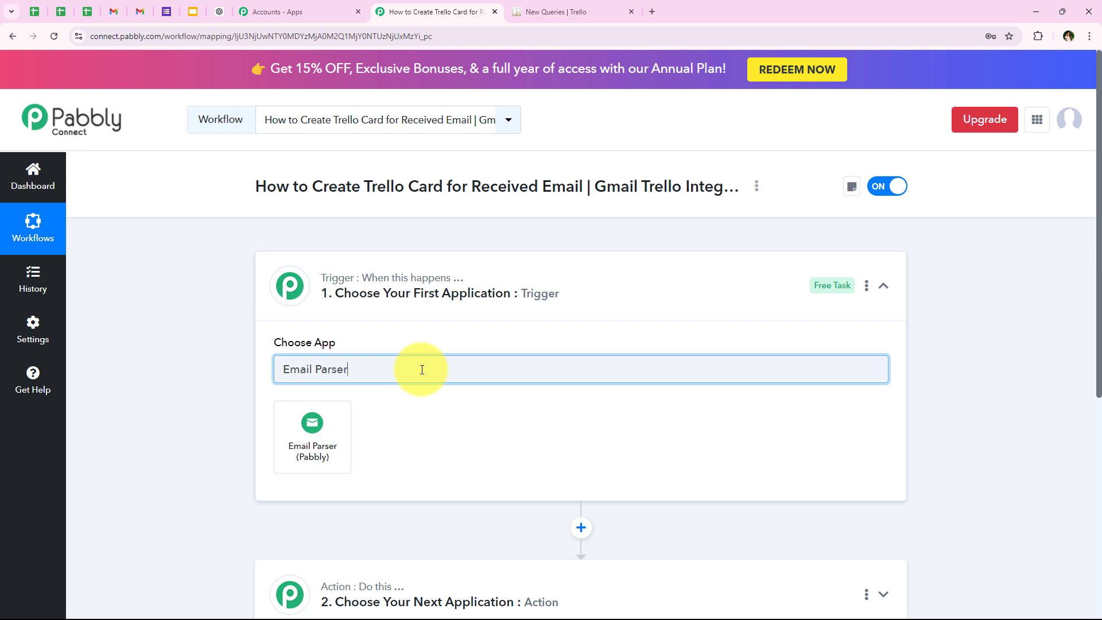
left_click(287, 436)
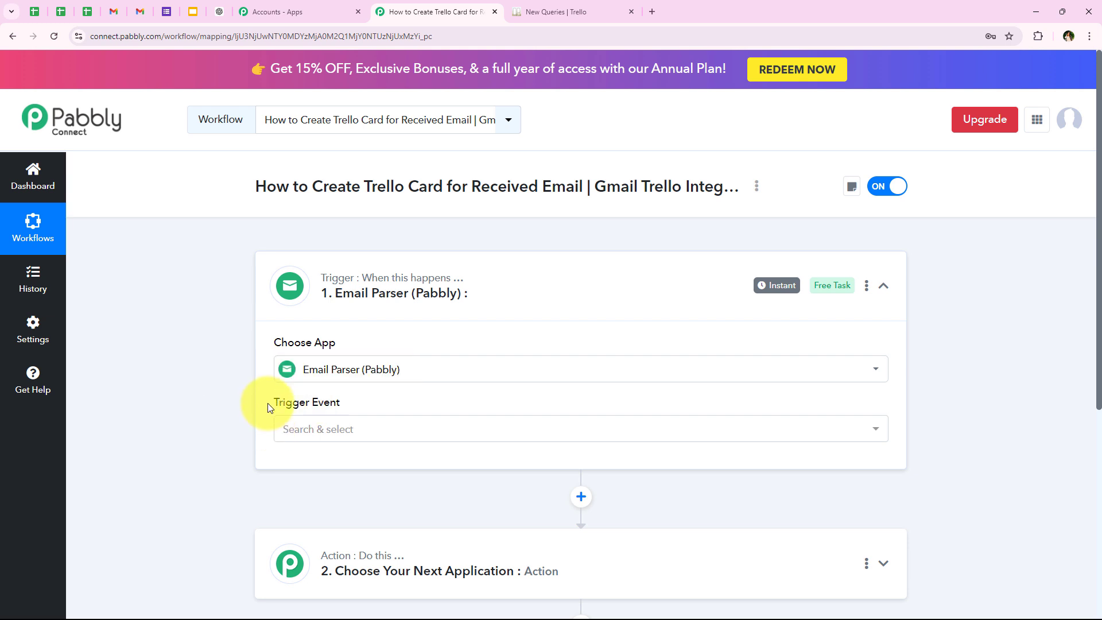
- Set the trigger event of the Email Parser to New Email
left_click_drag(270, 407, 356, 411)
left_click(300, 437)
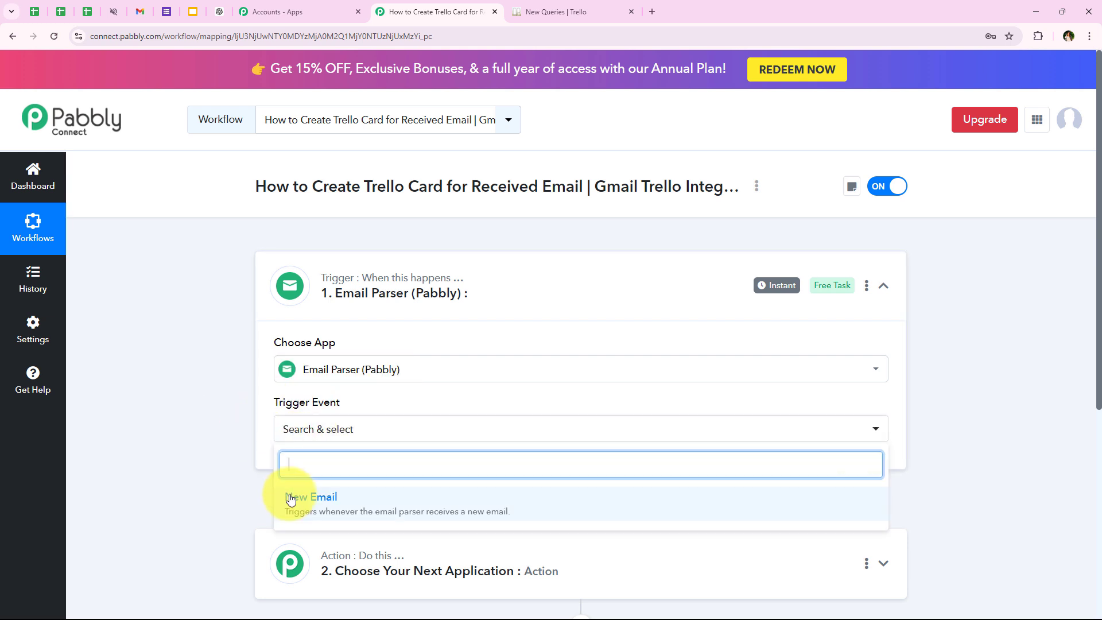
left_click(291, 499)
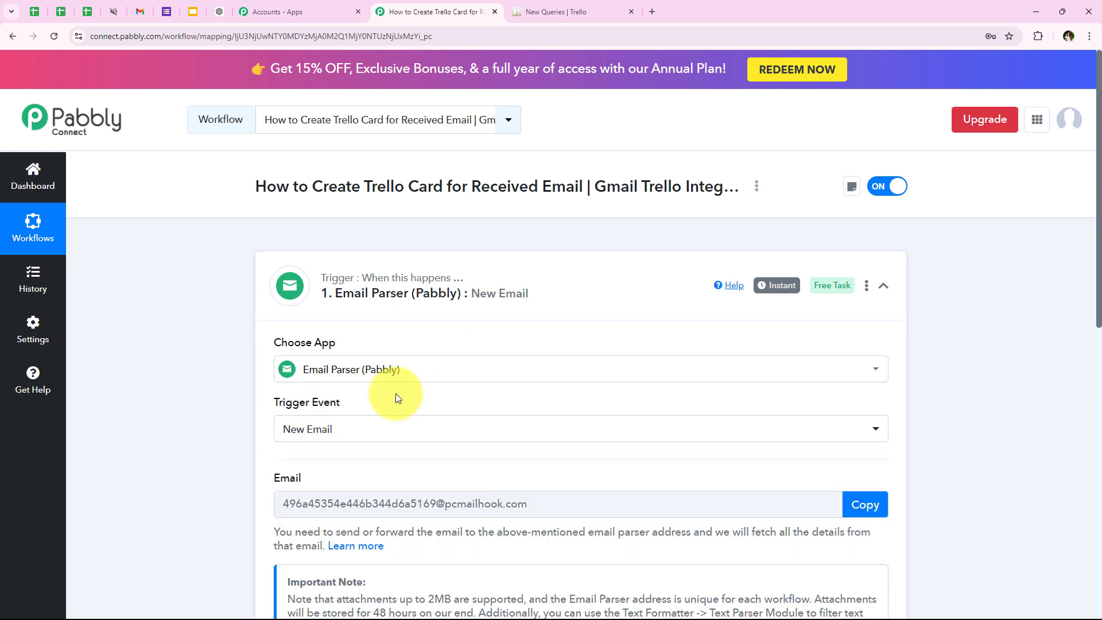
- Copy the email parser address generated for this workflow's trigger
scroll(443, 350, "down", 4)
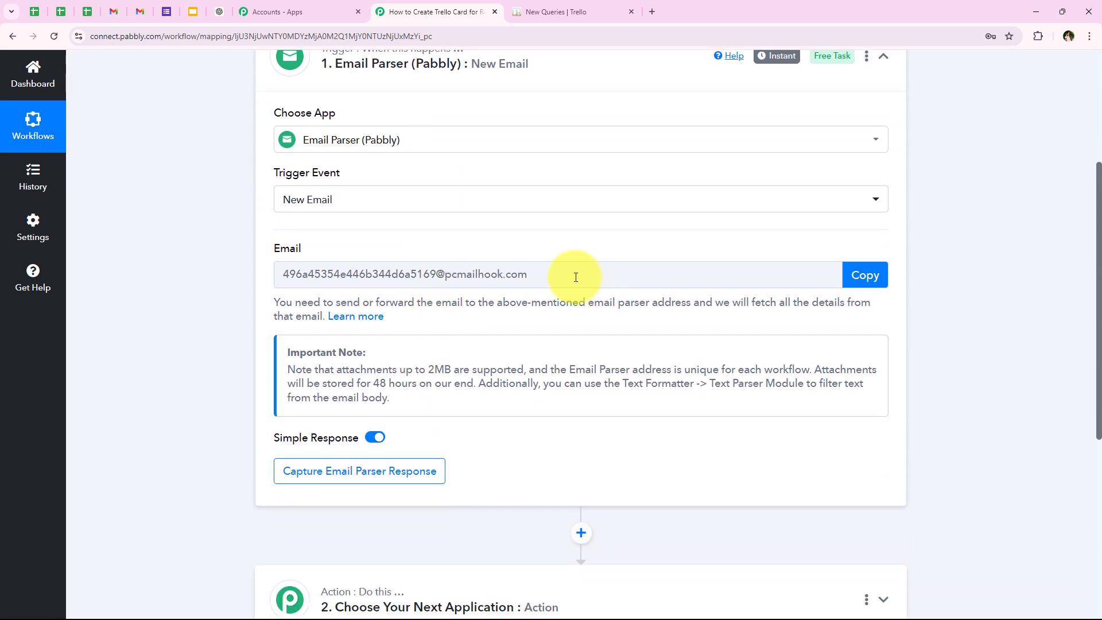
left_click(575, 277)
left_click(214, 296)
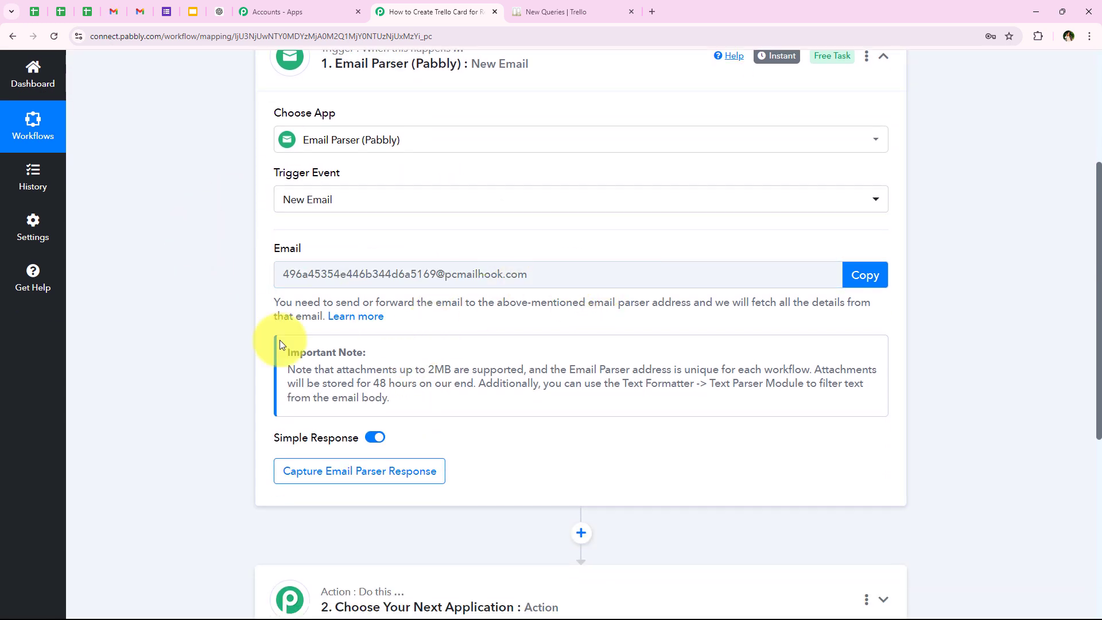
left_click(875, 276)
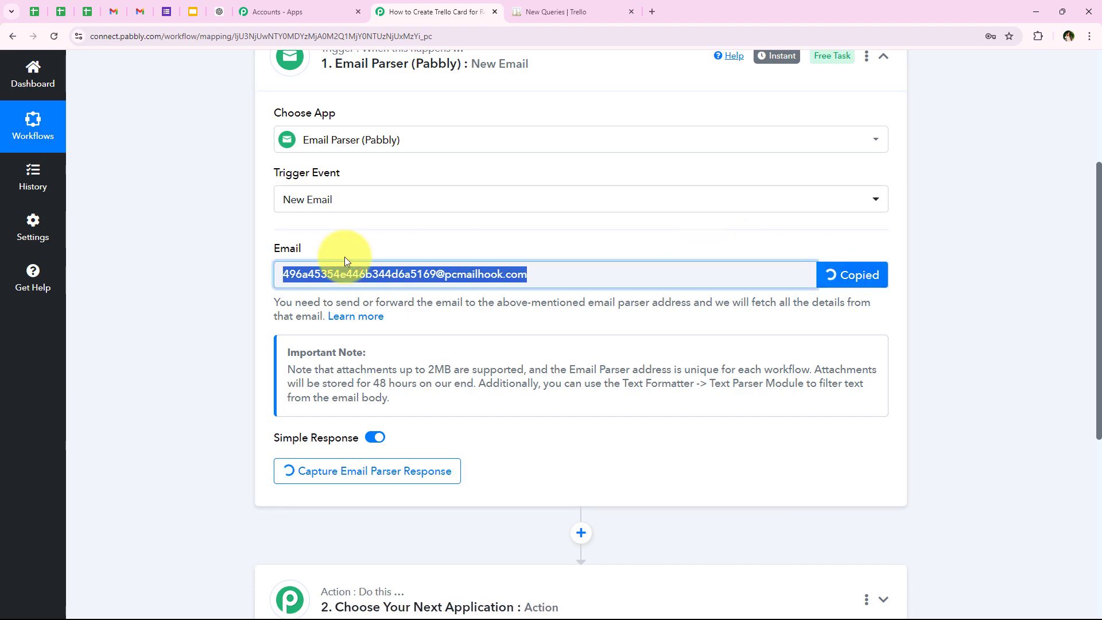
- Switch to the Gmail inbox and open its full settings at the Forwarding and POP/IMAP section
left_click(113, 12)
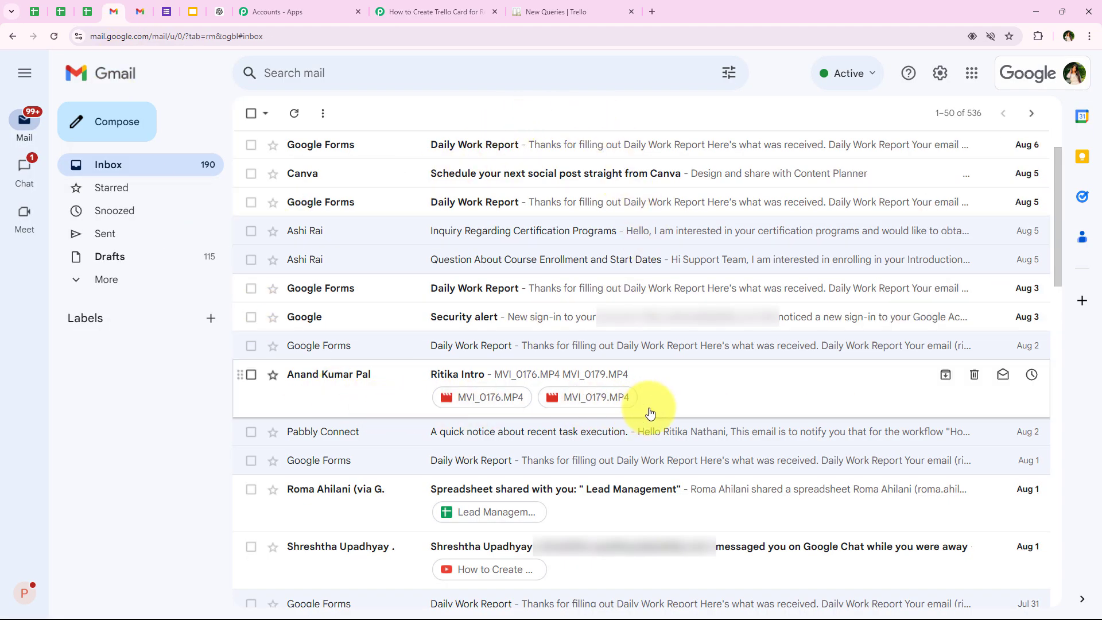
left_click(934, 85)
left_click(932, 156)
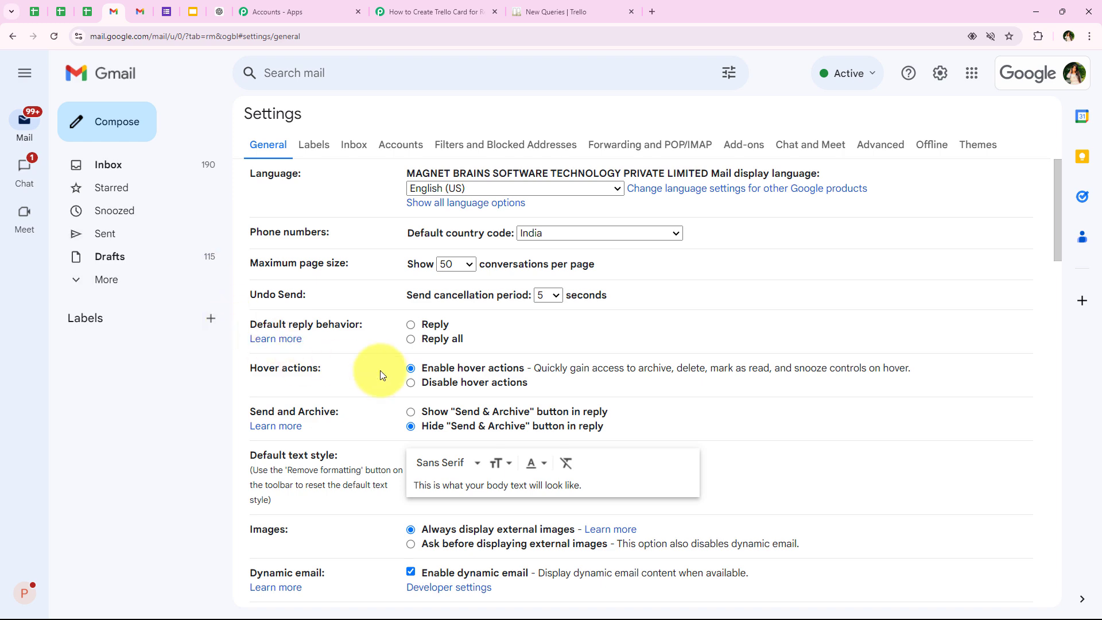
left_click(613, 152)
left_click_drag(248, 173, 320, 177)
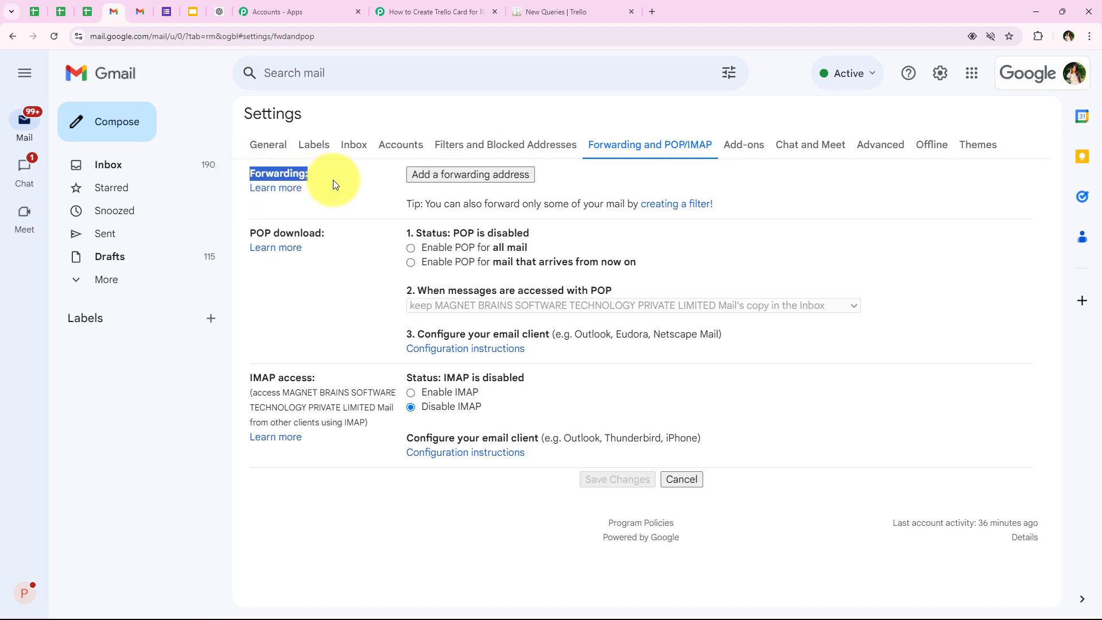
left_click(336, 183)
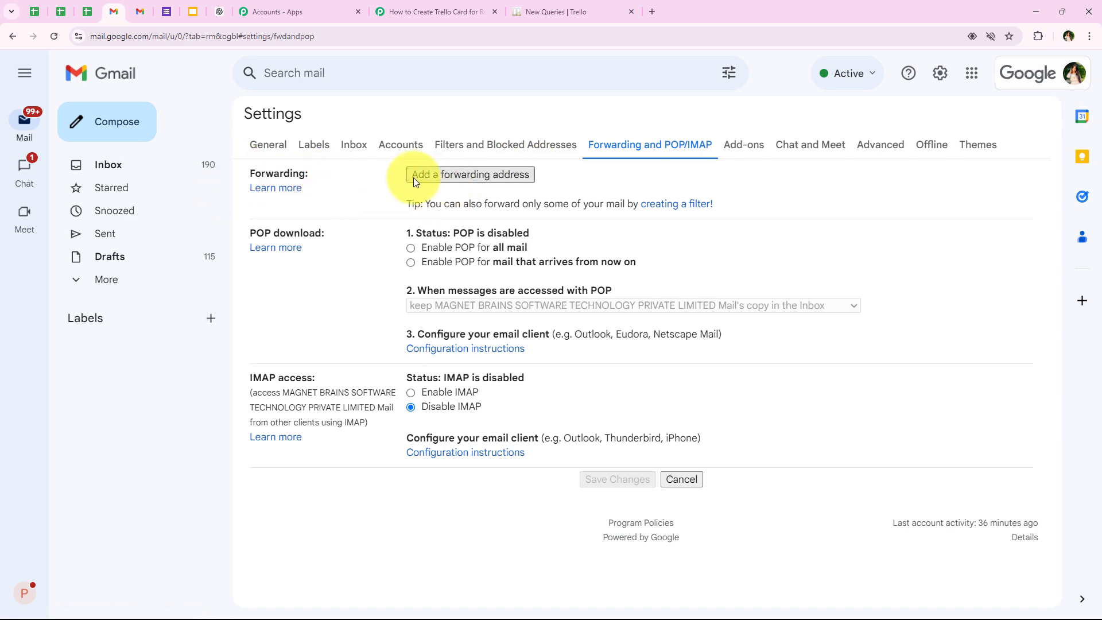
- Add the copied email parser address as a new forwarding address in Gmail
left_click(454, 174)
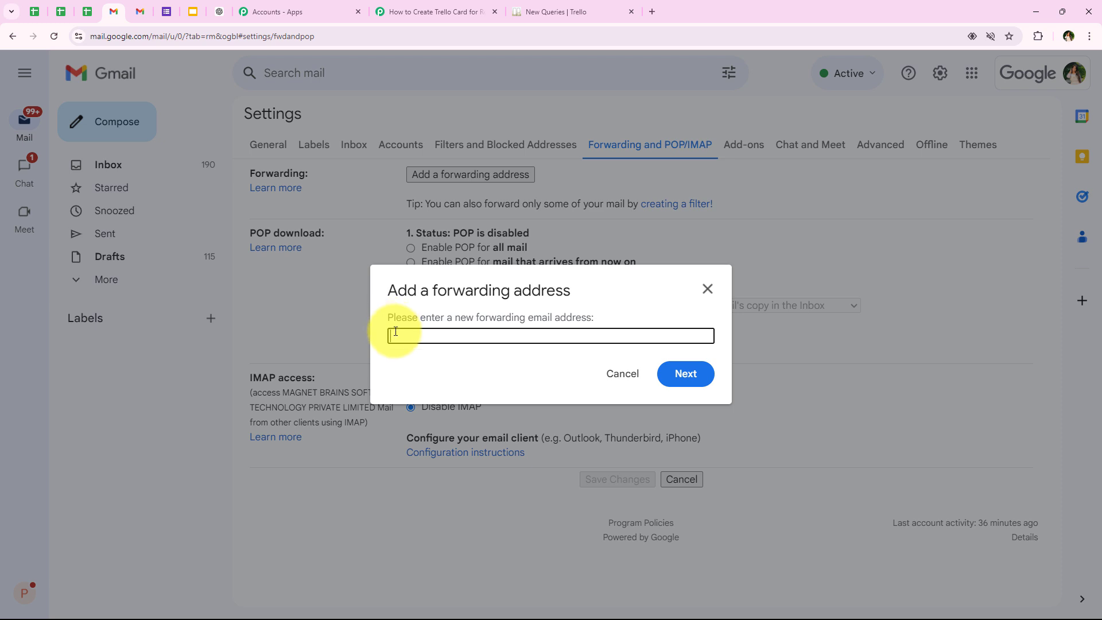
right_click(395, 333)
left_click(420, 445)
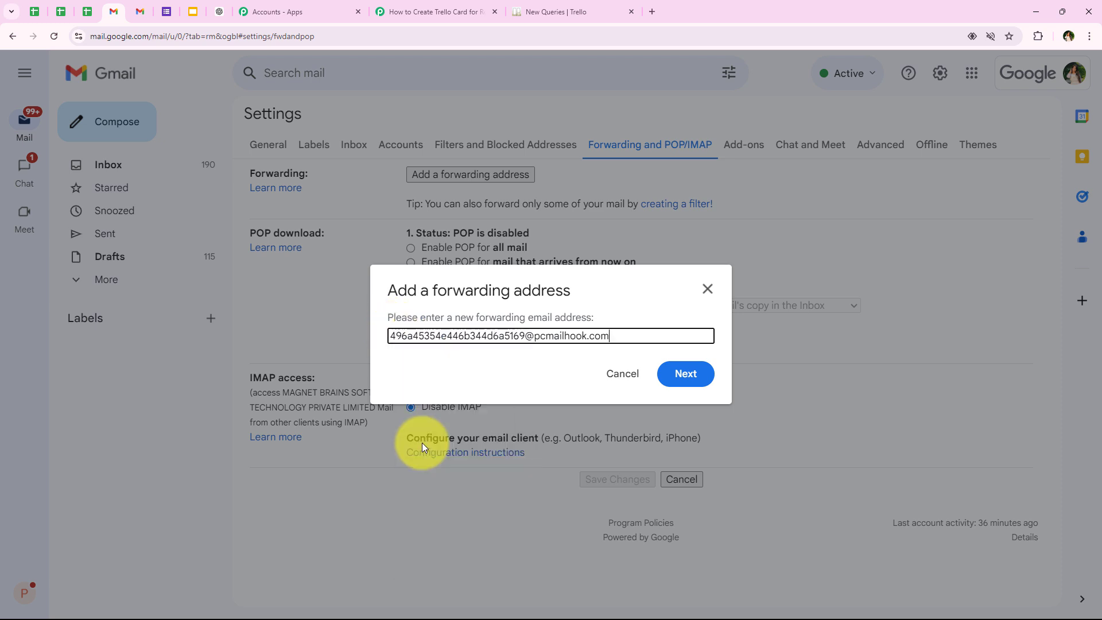
left_click(680, 375)
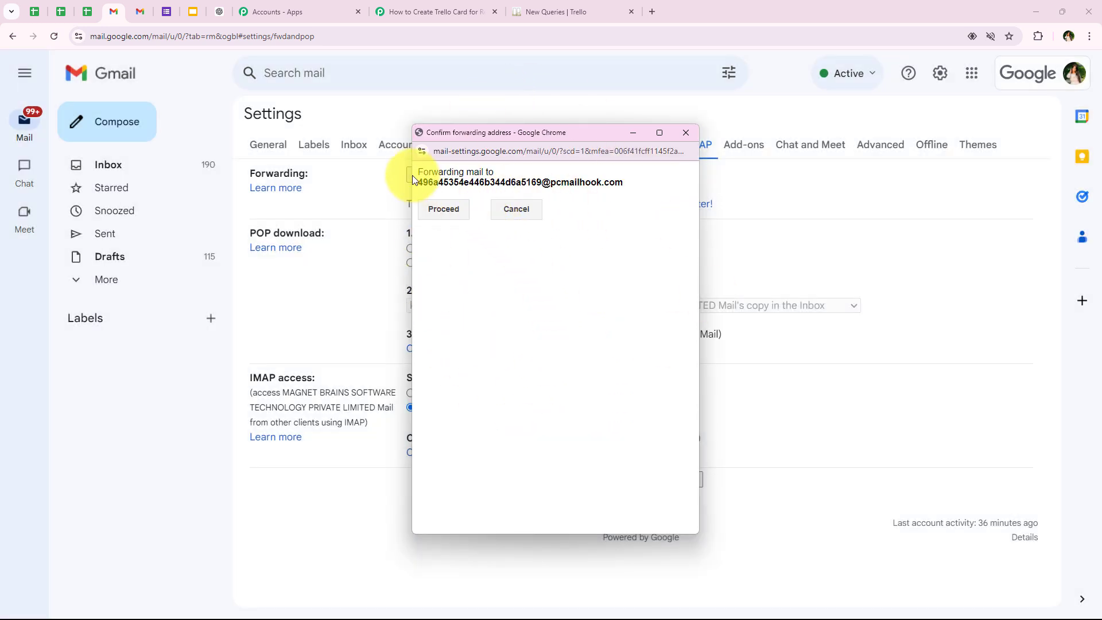
- Proceed with forwarding mail to the email parser address and dismiss the confirmation-link notice
left_click_drag(416, 175, 633, 199)
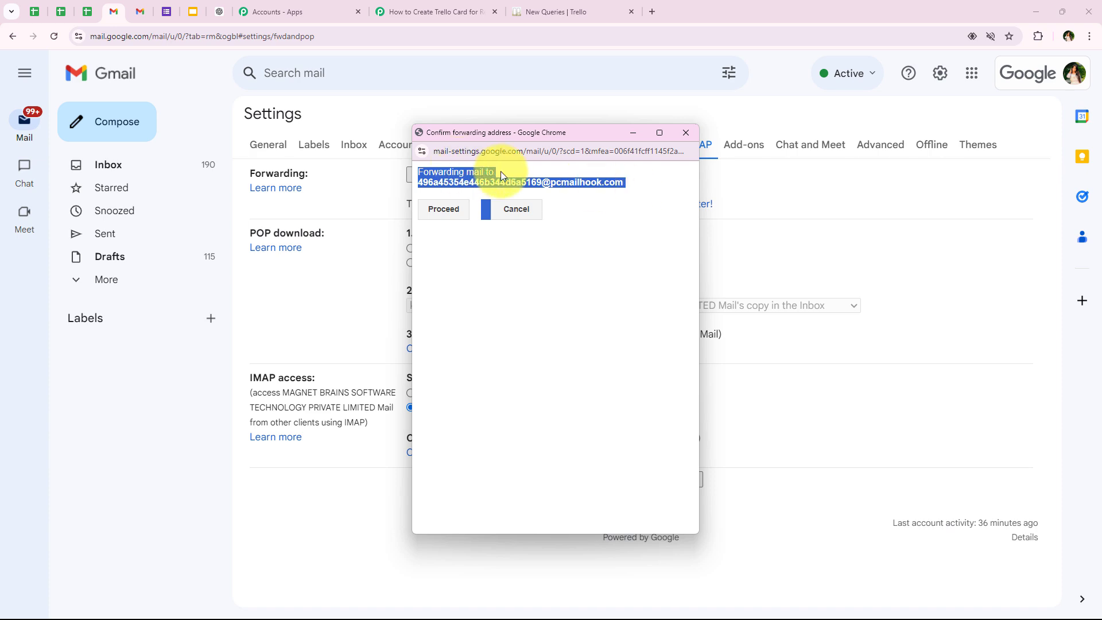
left_click(610, 245)
left_click(432, 211)
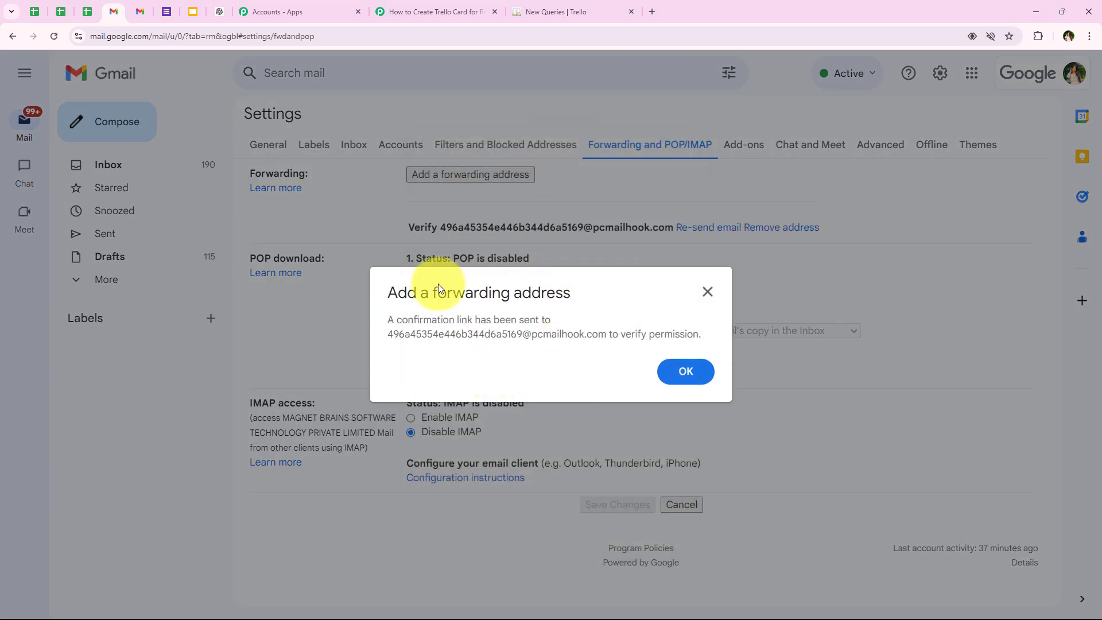
left_click_drag(389, 320, 545, 320)
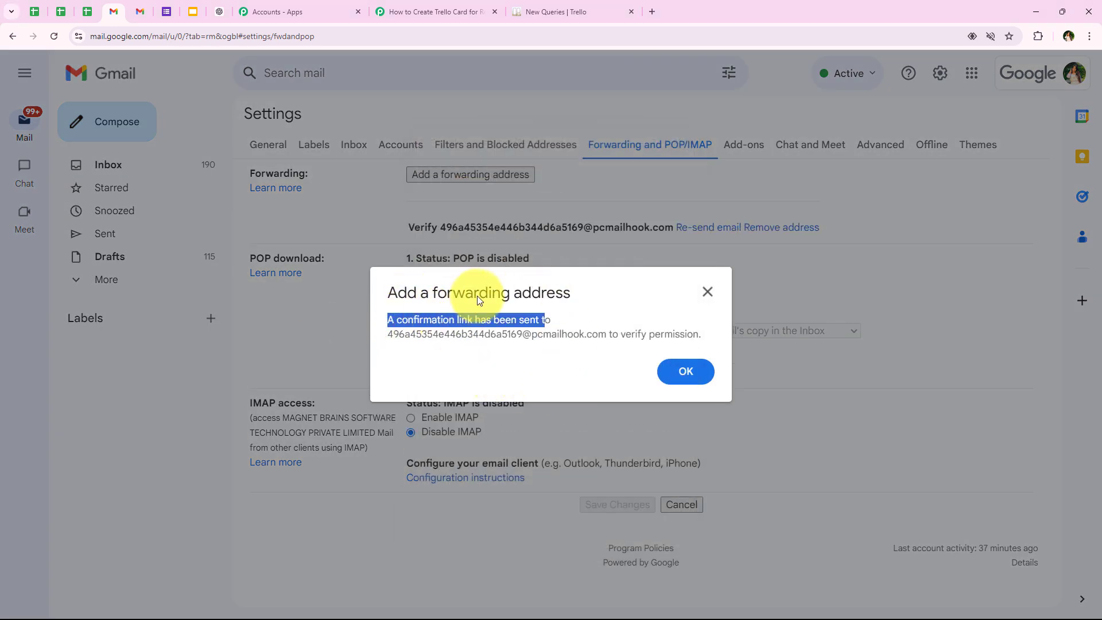
left_click(507, 315)
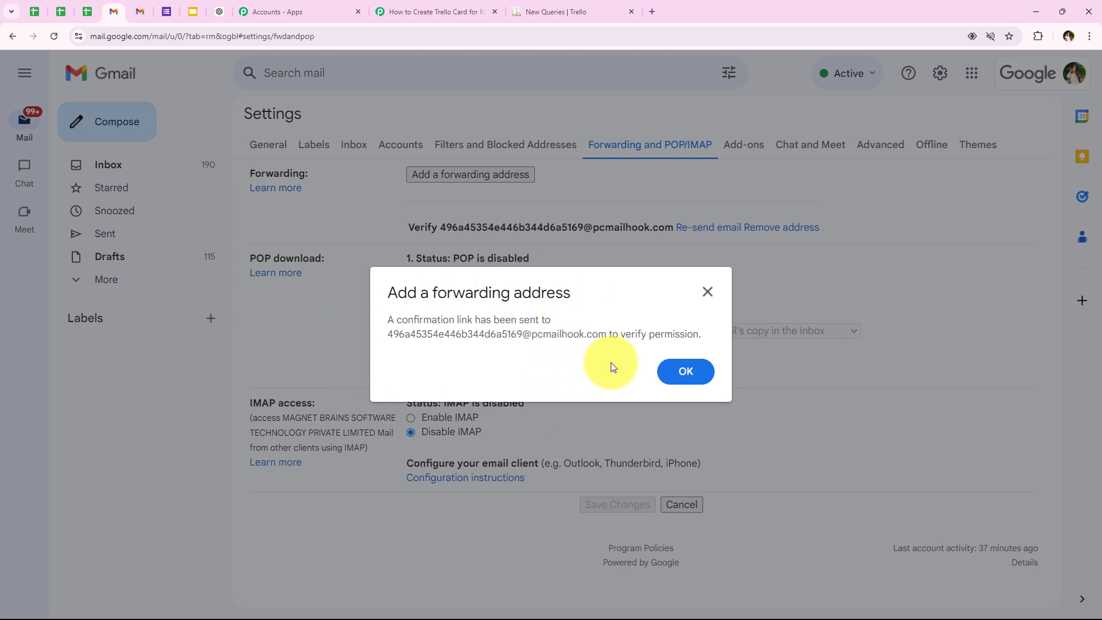
left_click(705, 382)
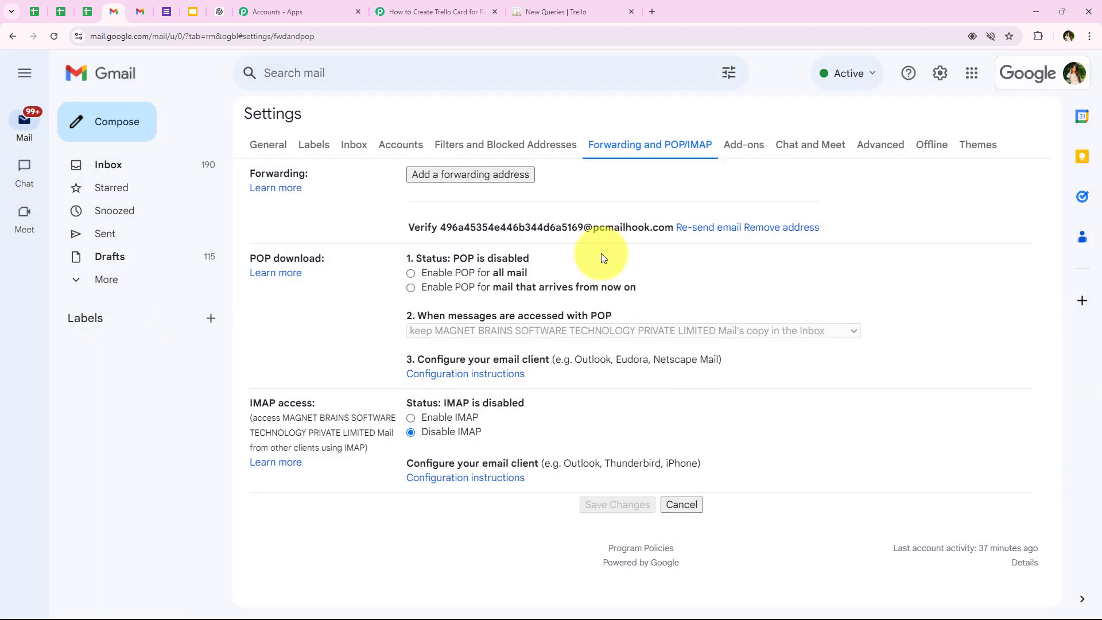
- Switch to the Pabbly Connect workflow and enlarge the Body Text value in the captured Email Parser response
left_click(415, 8)
scroll(538, 297, "down", 2)
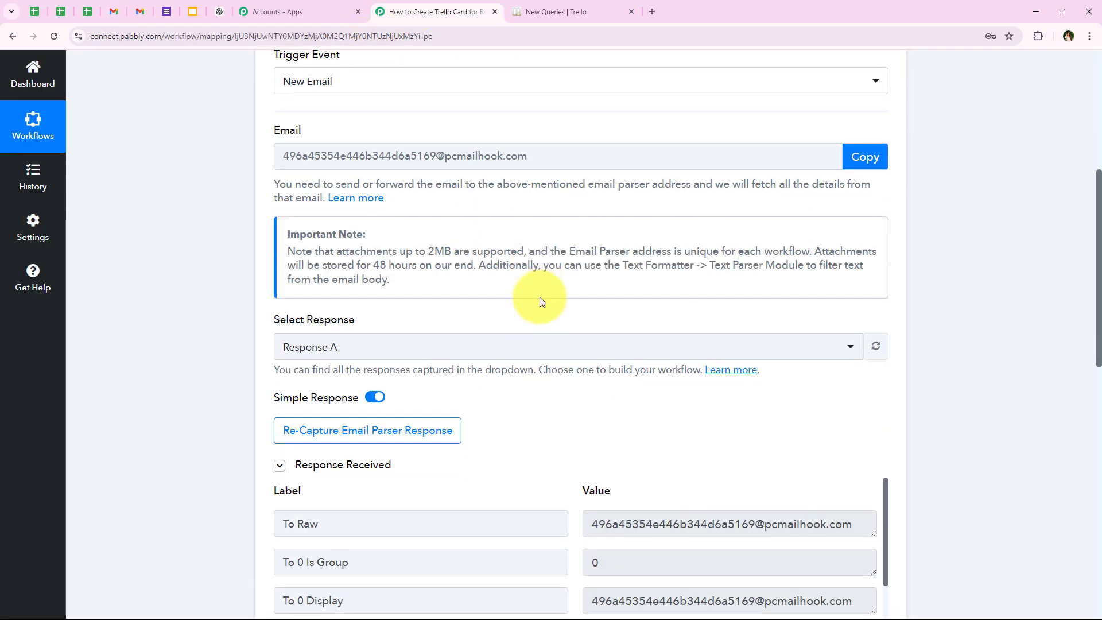
scroll(538, 297, "down", 5)
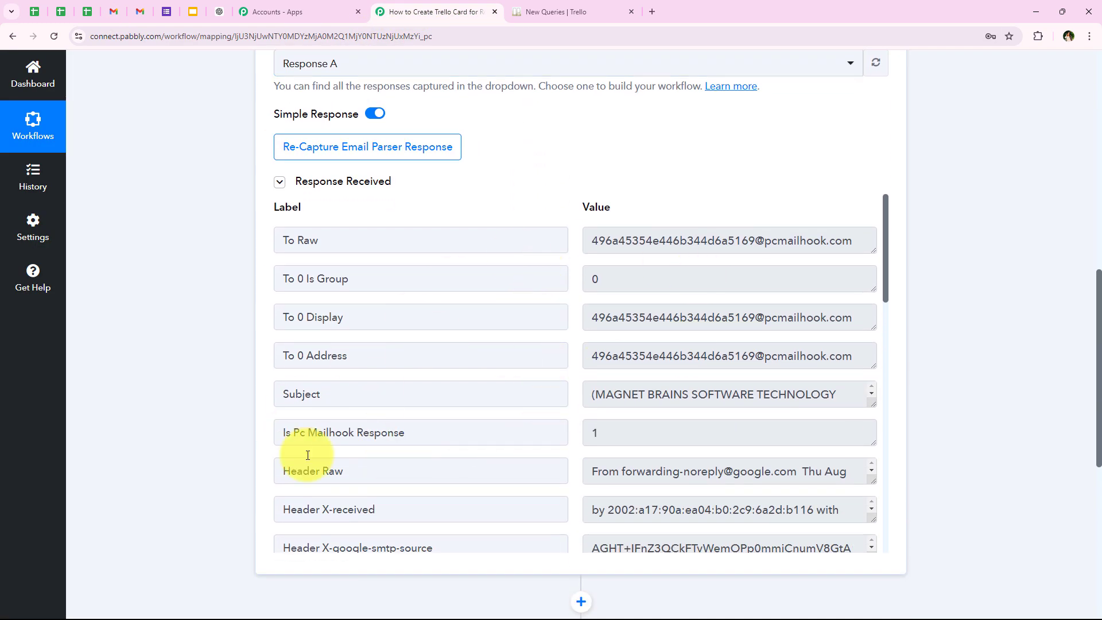
scroll(467, 369, "down", 5)
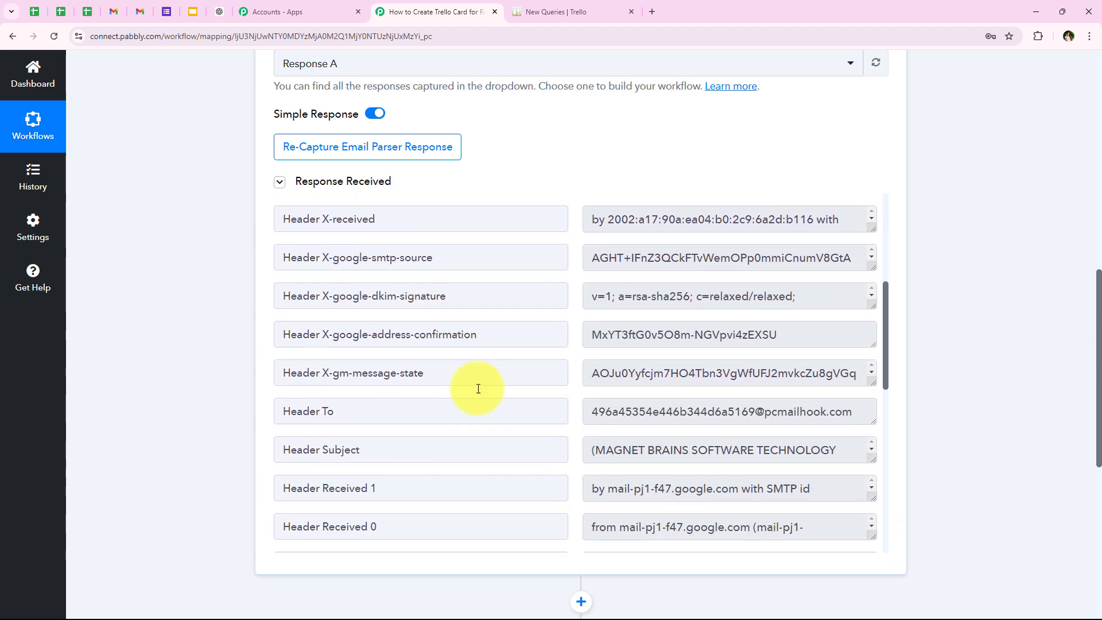
scroll(478, 388, "down", 5)
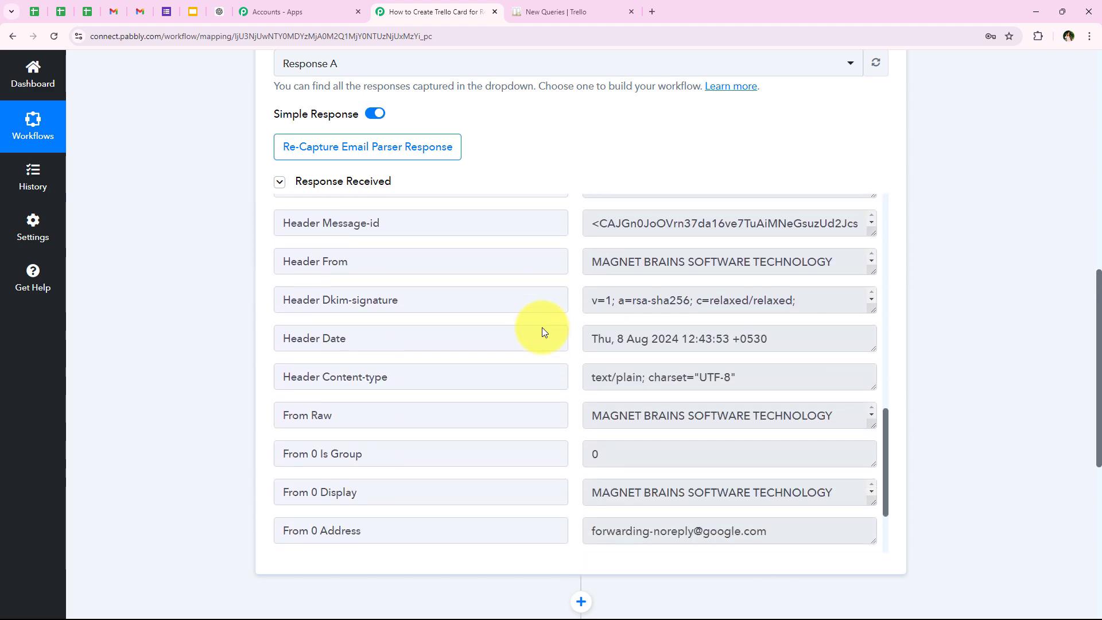
scroll(544, 330, "down", 2)
scroll(546, 333, "up", 2)
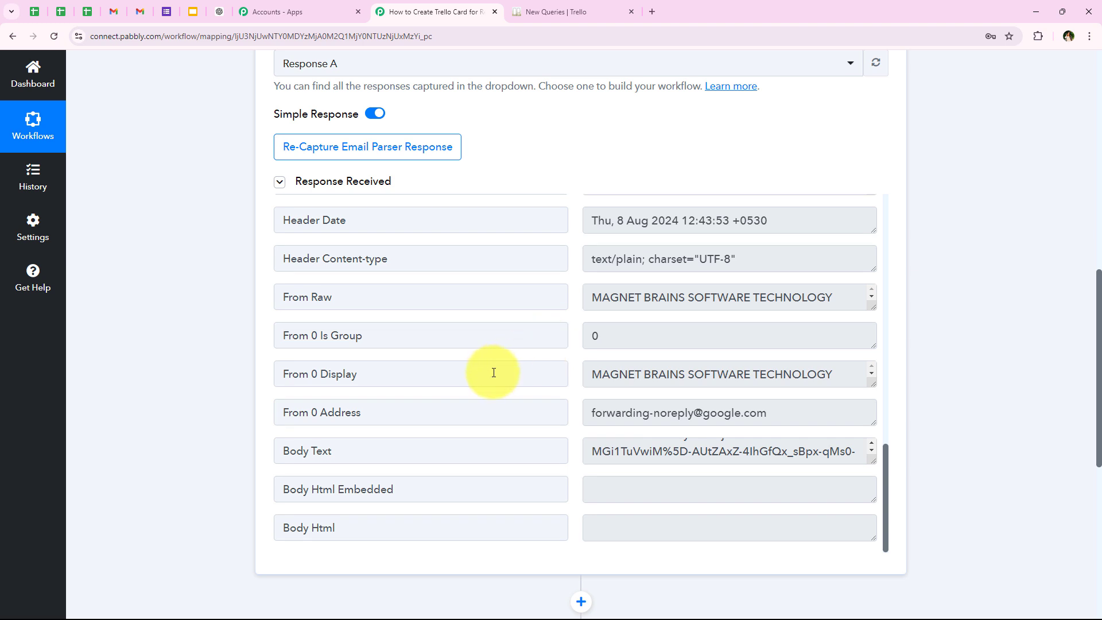
triple_click(279, 443)
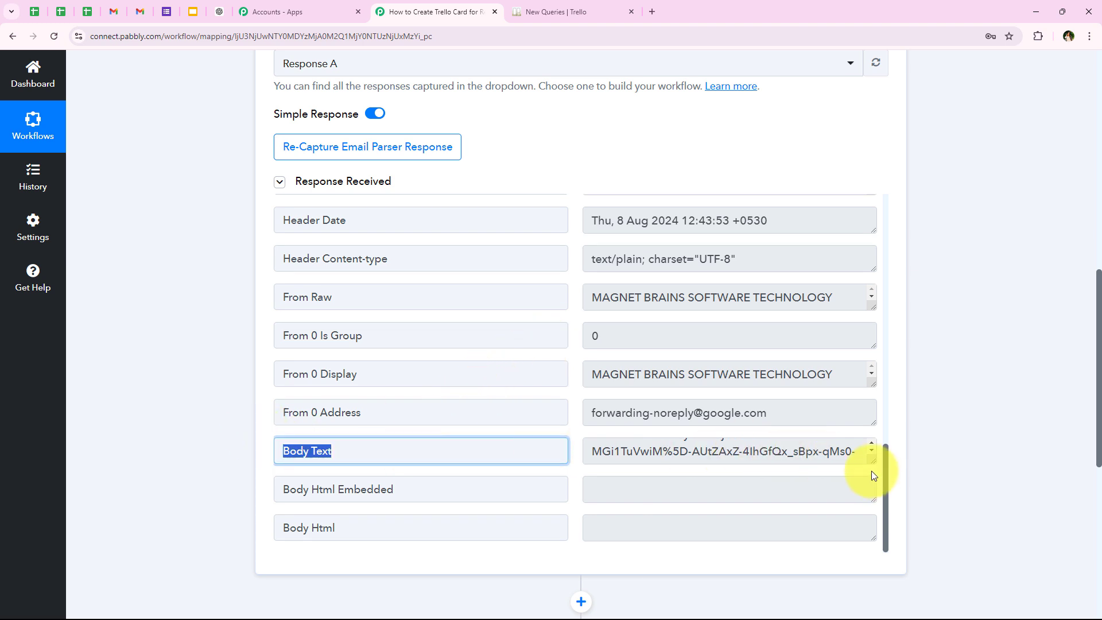
left_click_drag(875, 458, 872, 508)
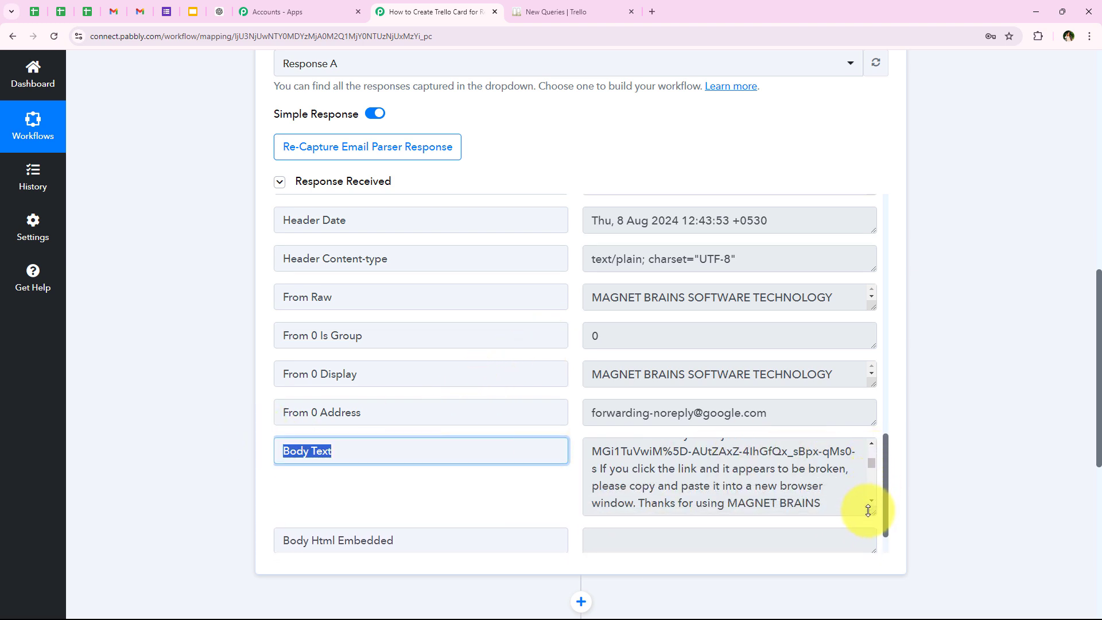
- Select the complete mail forwarding confirmation link in the Body Text value for copying
scroll(765, 470, "up", 1)
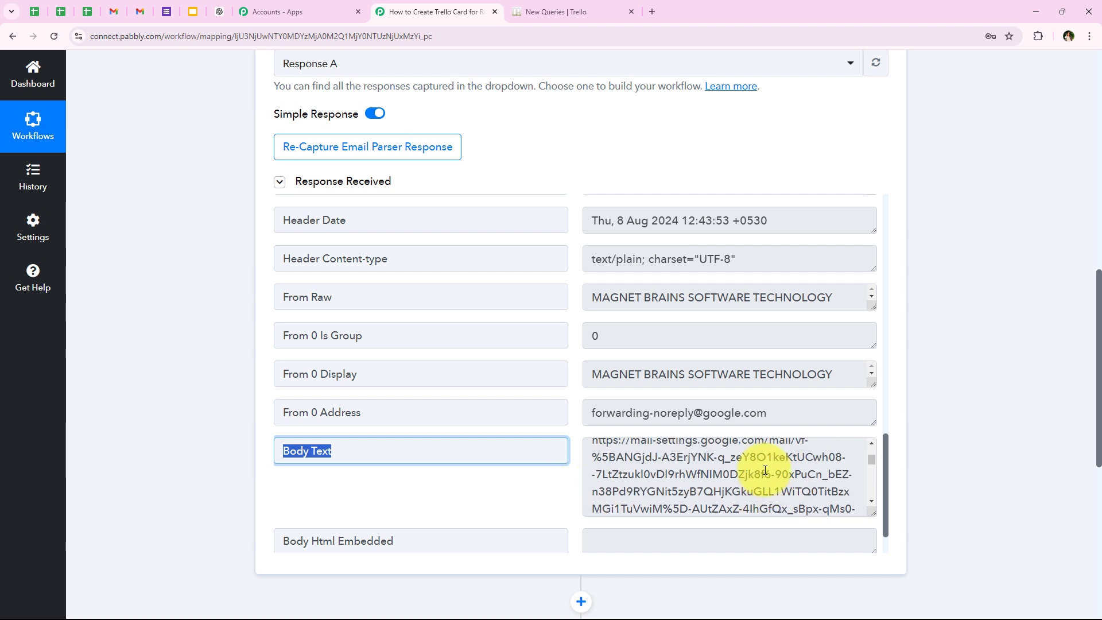
scroll(746, 479, "up", 2)
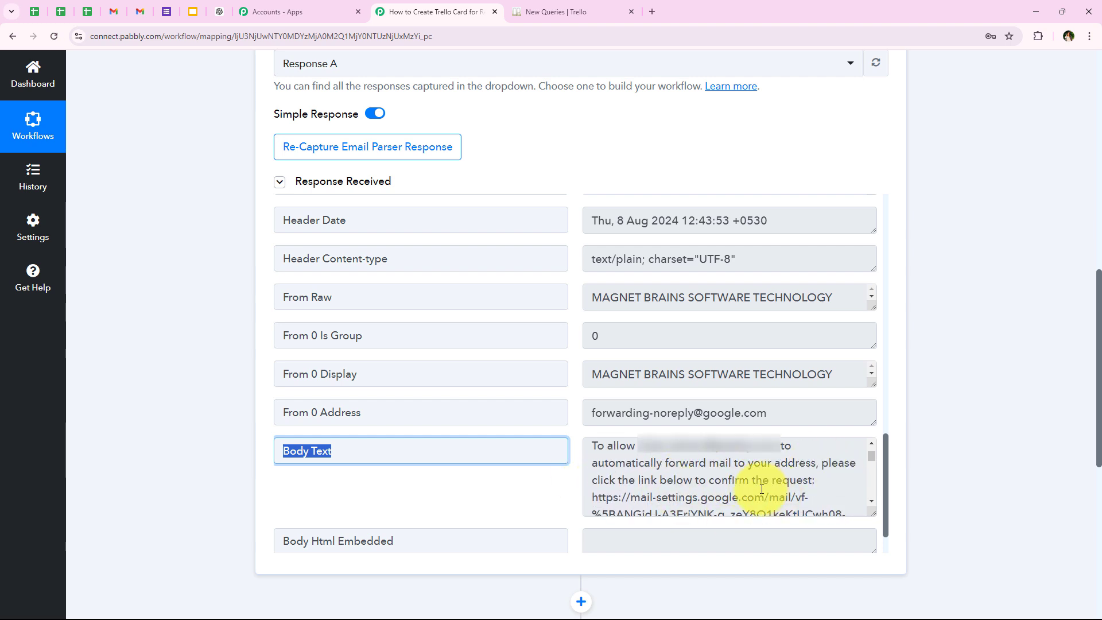
scroll(726, 506, "down", 1)
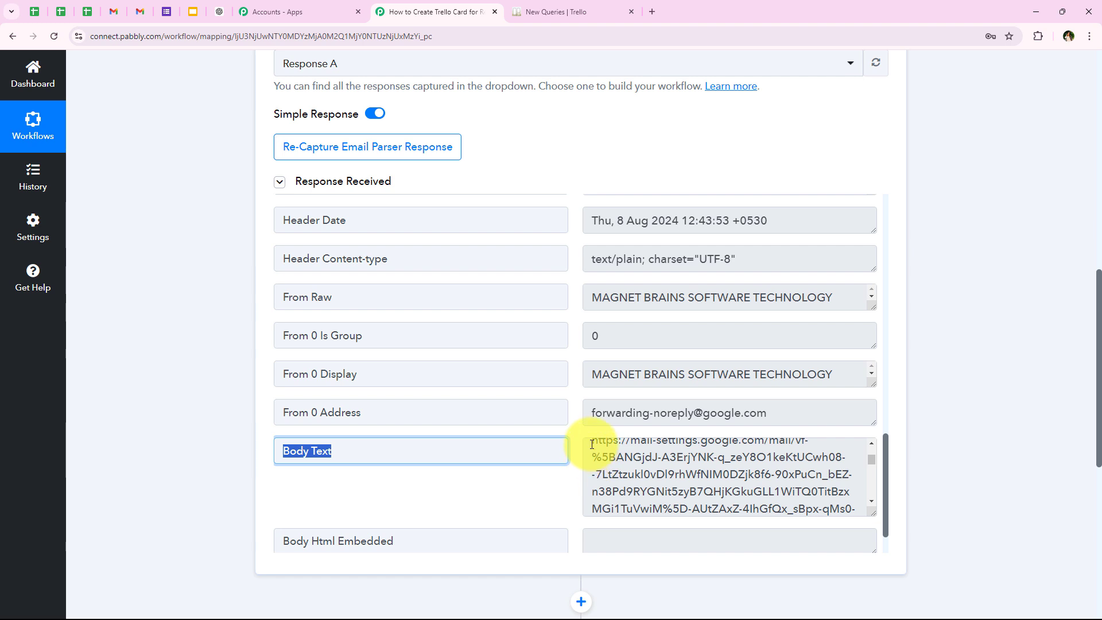
left_click_drag(592, 443, 596, 468)
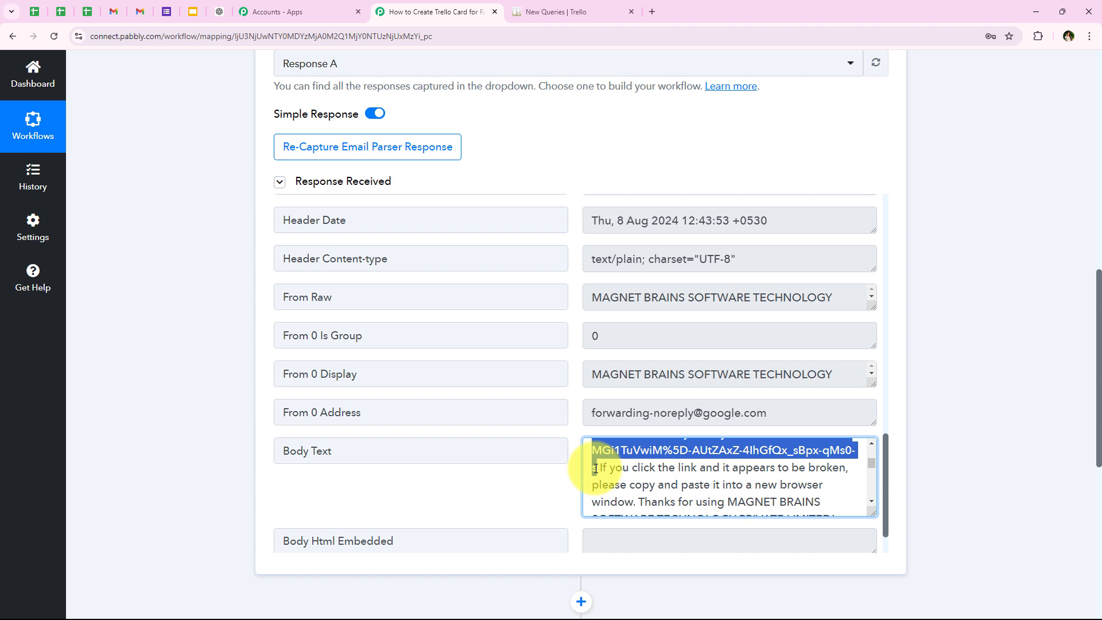
- Open the copied confirmation link in a new browser tab and confirm forwarding mail to the parser address
left_click(647, 11)
type("https://mail-settings.google.com/mail/vf-%5BANGjdJ-A3ErjYNK-q_zeY8O1keKtUCwh08--7LtZtzukl0vDl9rhWfNIM0DZjk8f6-90xPuCn_bEZ-n38Pd9RYGNit5zyB7QHjKGkuGLL1WiTQ0TitBzxMGi1TuVwiM%5D-AUtZAxZ-4lhGfQx_sBpx-qMs0-s")
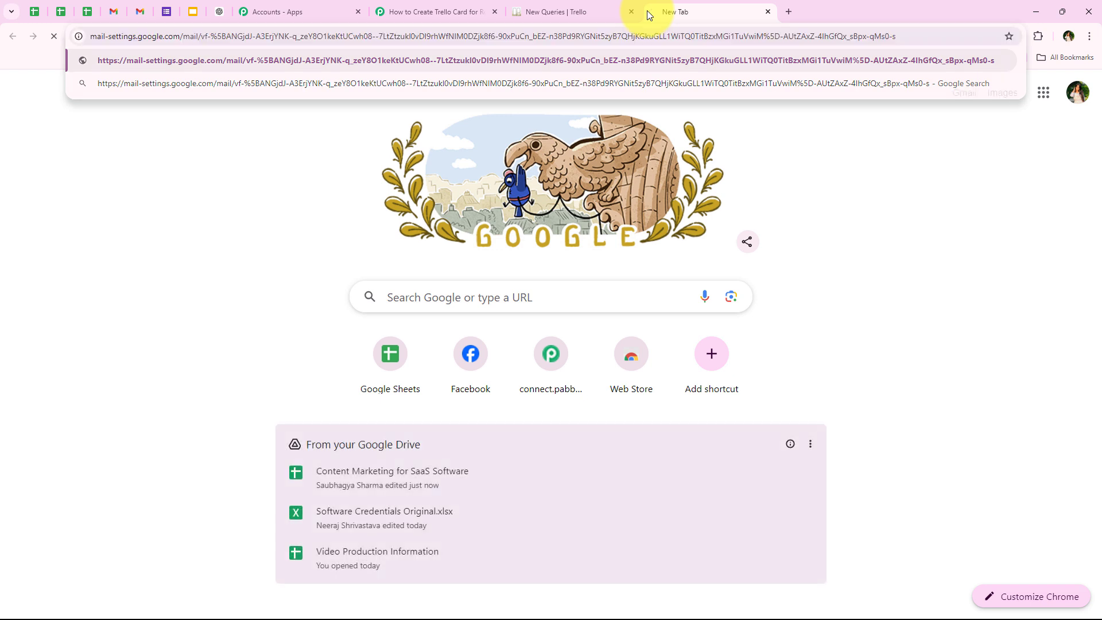
key("Return")
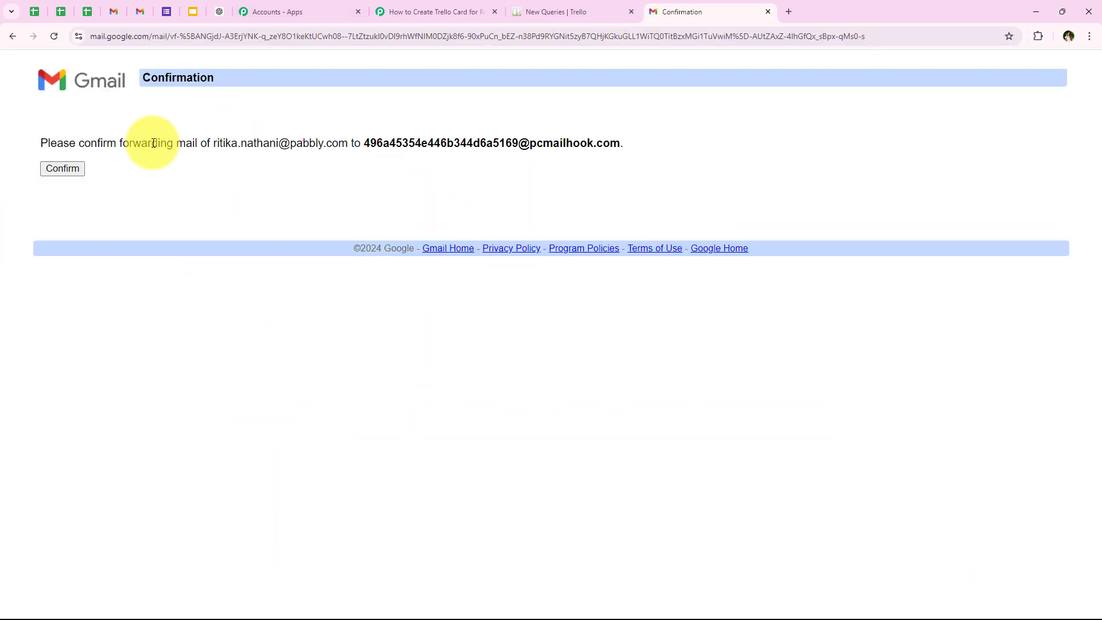
left_click_drag(30, 144, 537, 143)
left_click(60, 172)
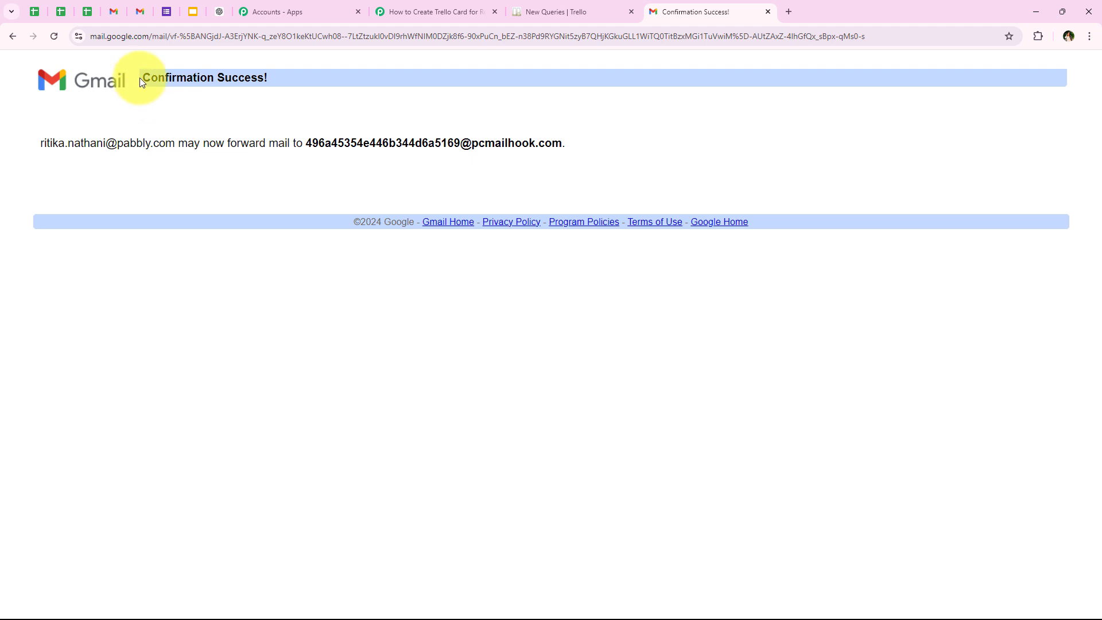
left_click_drag(140, 77, 315, 77)
left_click(316, 77)
left_click_drag(144, 80, 335, 81)
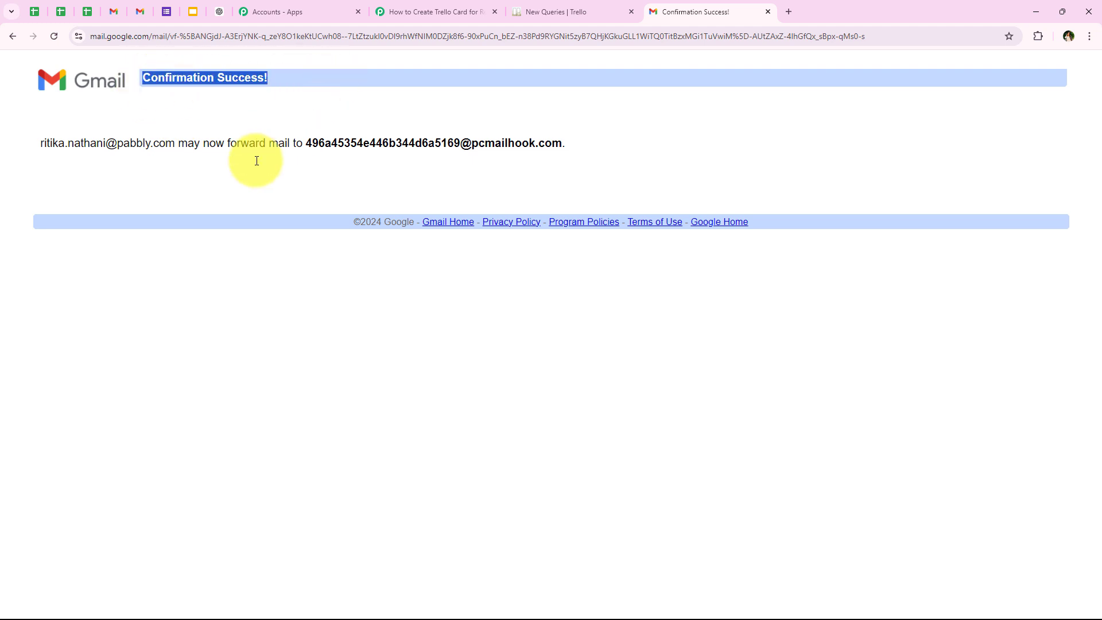
- Return to the Pabbly Connect workflow and start re-capturing the Email Parser response
left_click(450, 10)
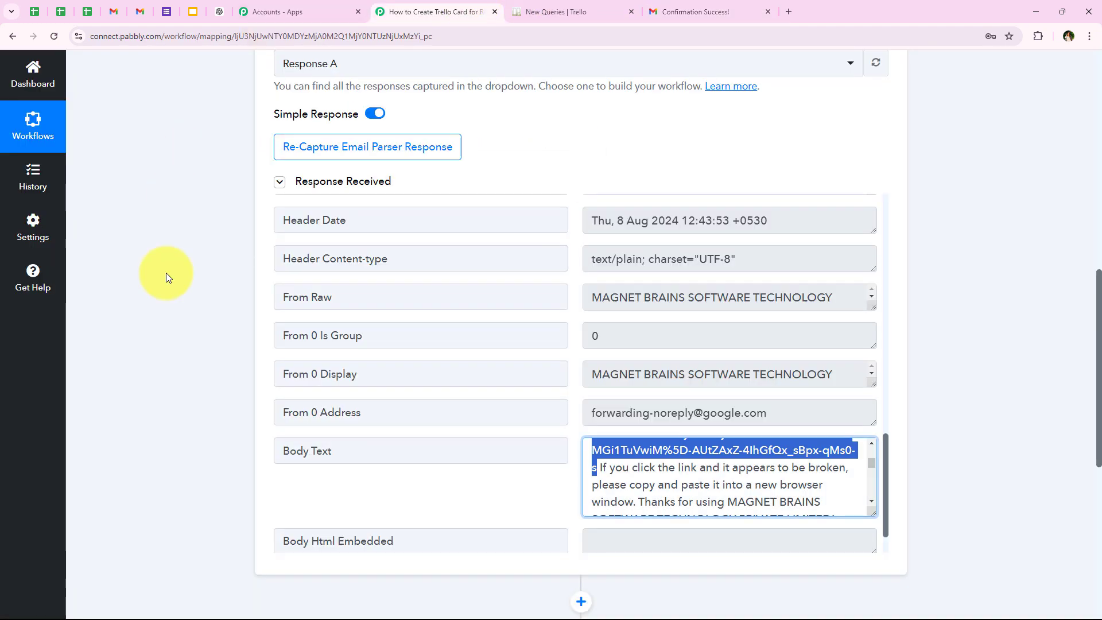
scroll(178, 419, "up", 4)
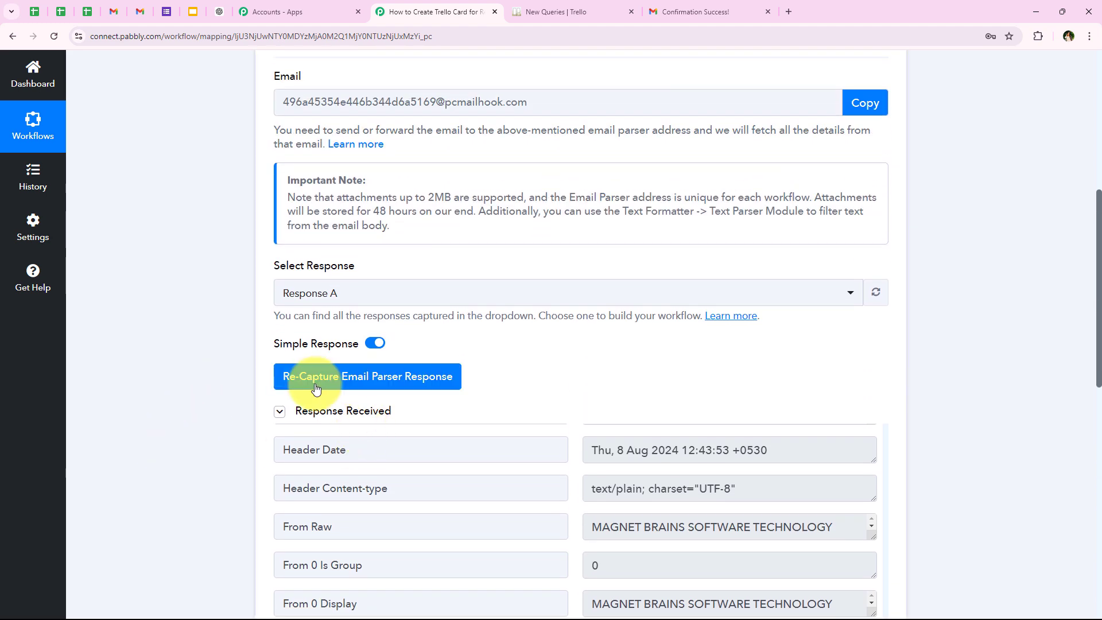
left_click(315, 388)
left_click(516, 419)
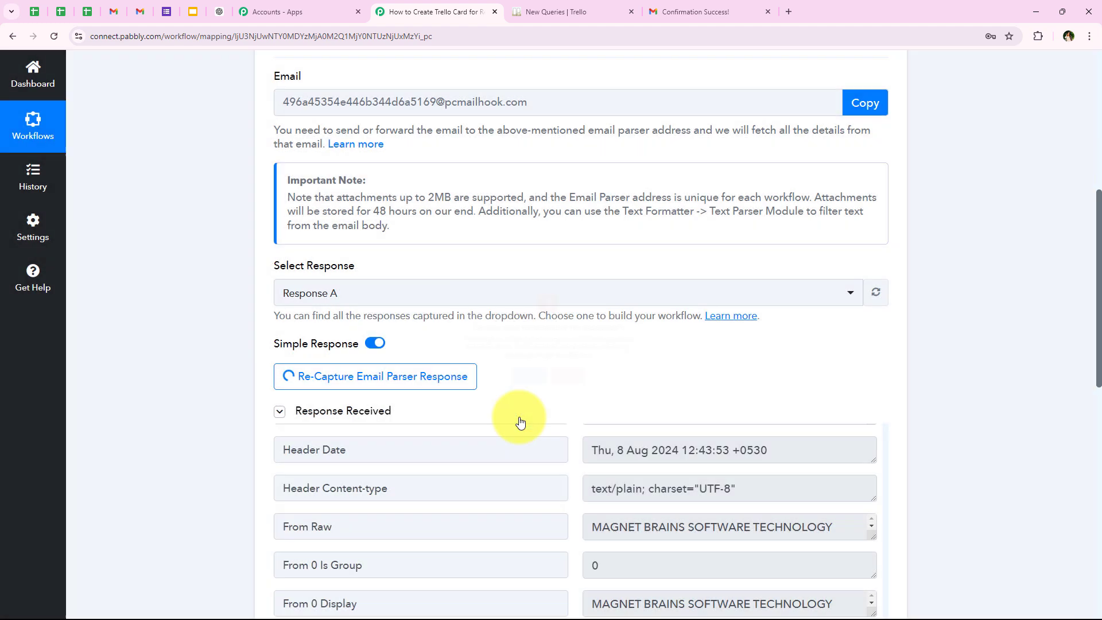
scroll(224, 408, "up", 2)
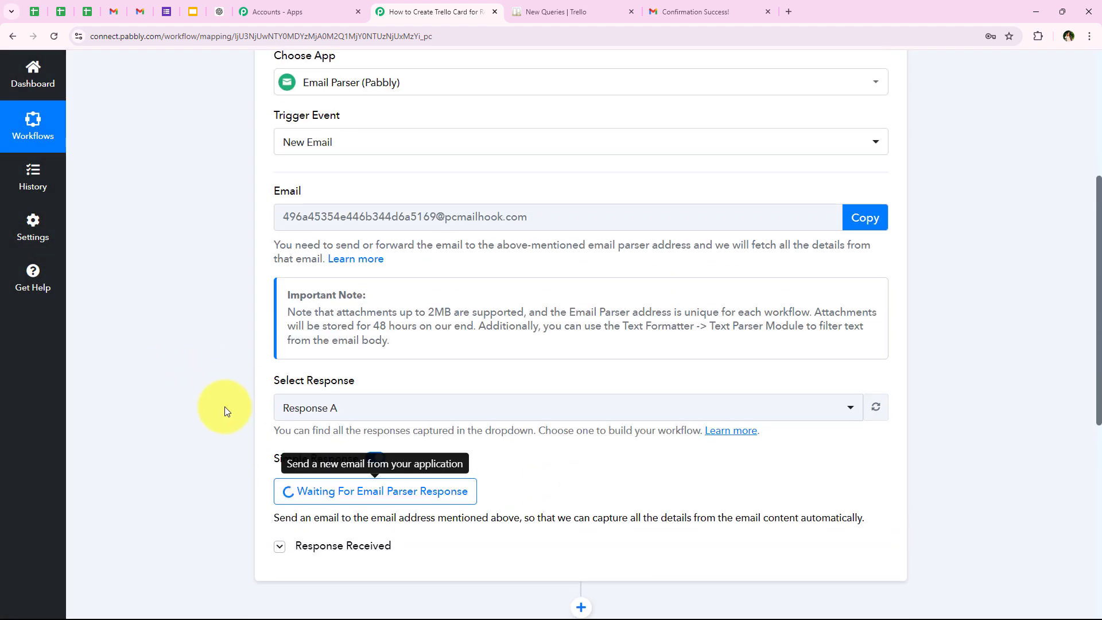
scroll(250, 445, "down", 3)
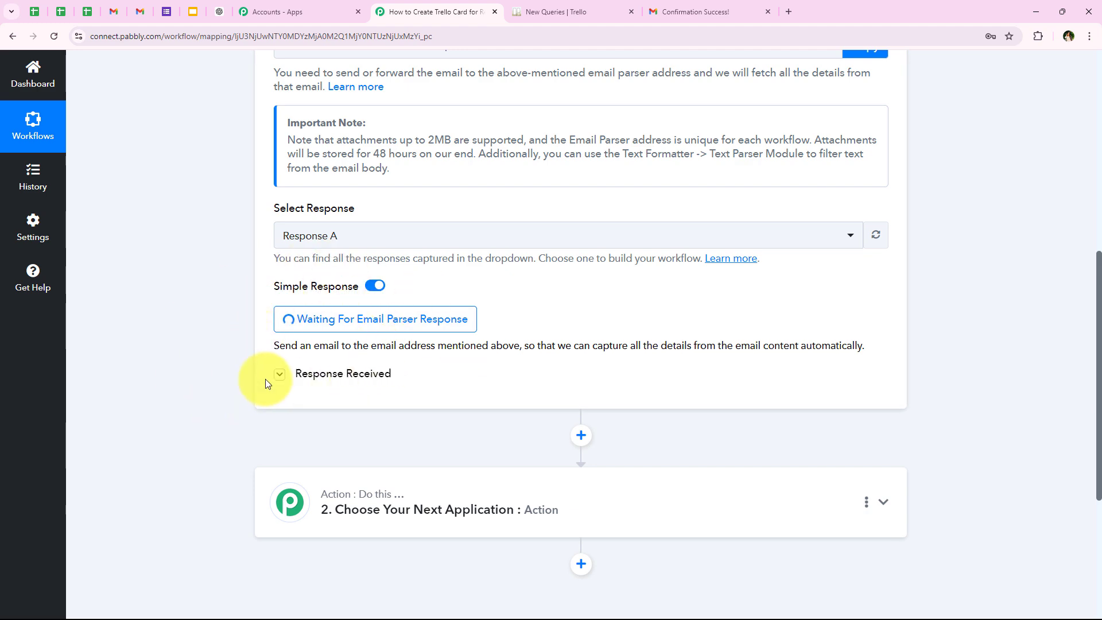
- Reload Gmail's forwarding settings, enable forwarding of incoming mail to the parser address, keep Mail's copy in the Inbox, and save the changes
left_click(117, 17)
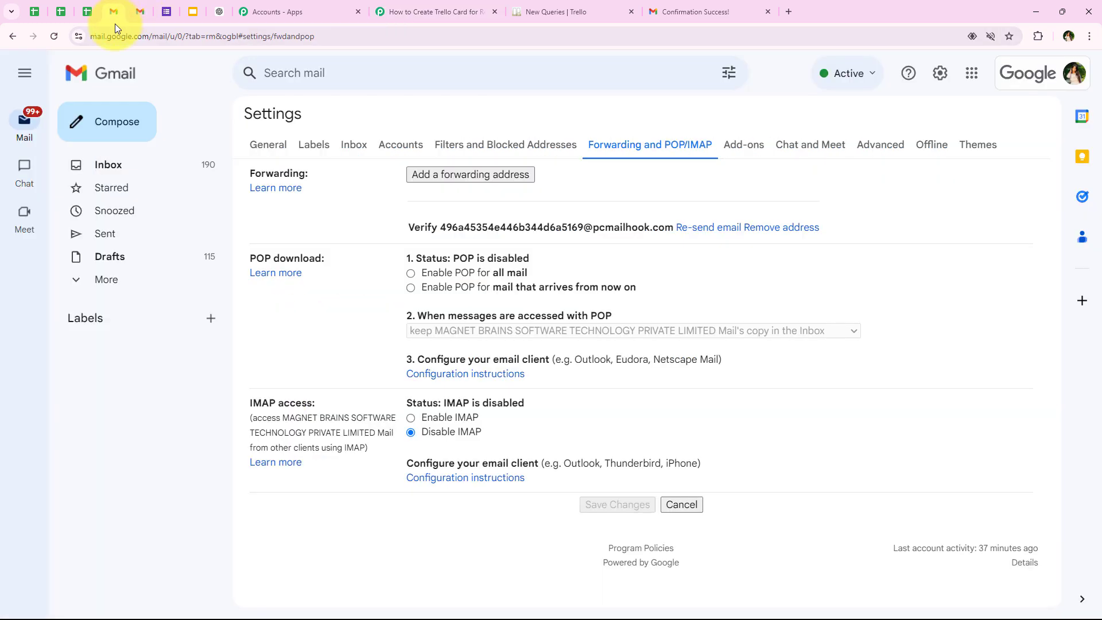
left_click(56, 36)
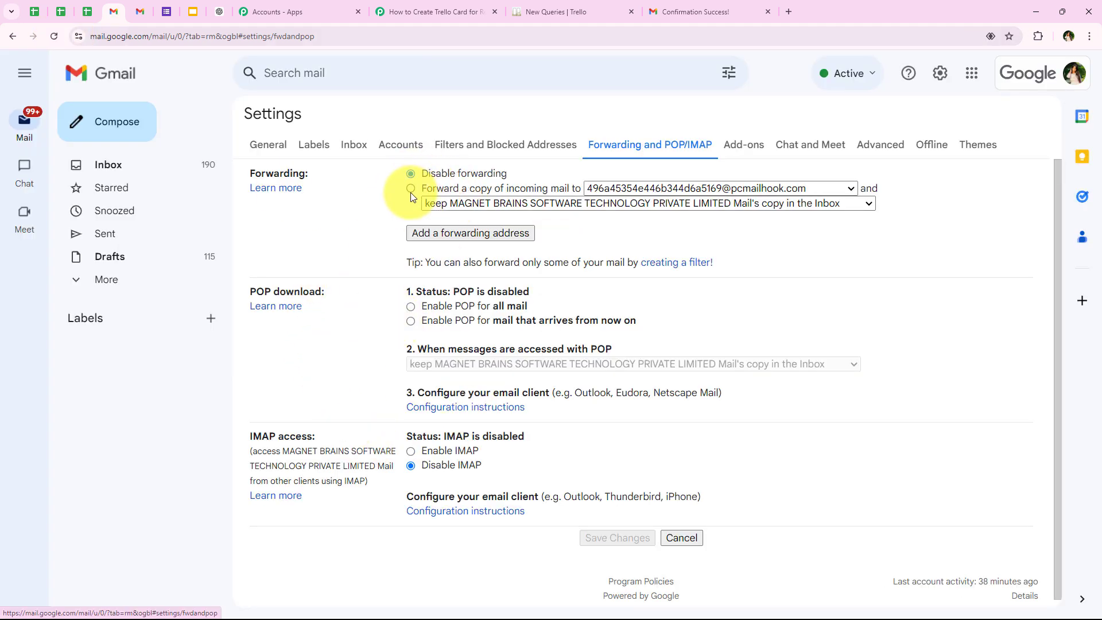
left_click(410, 191)
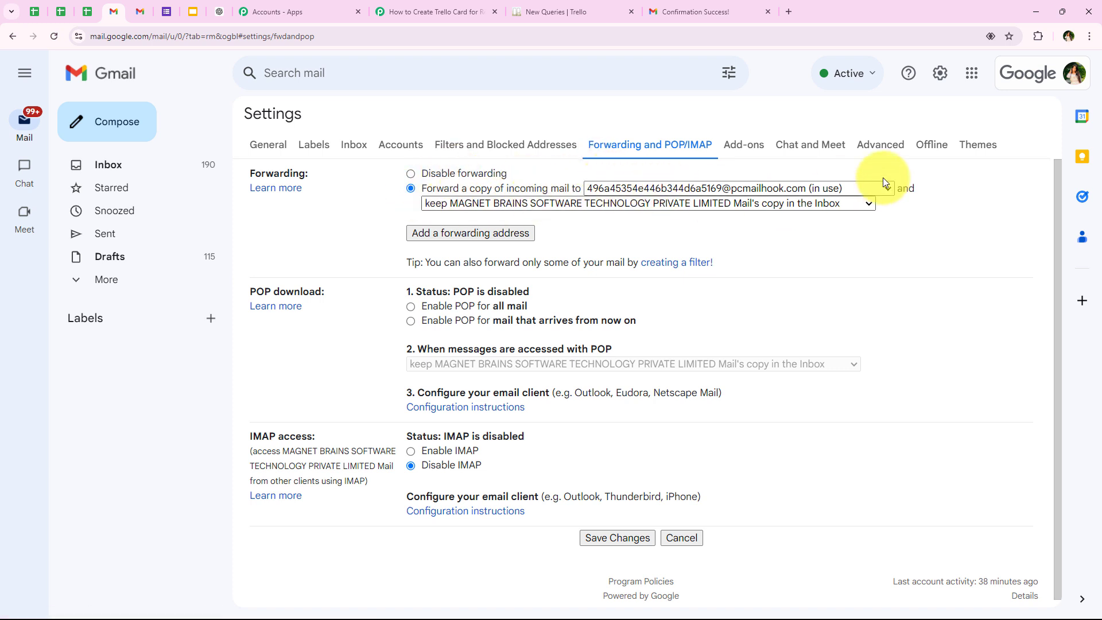
left_click(861, 203)
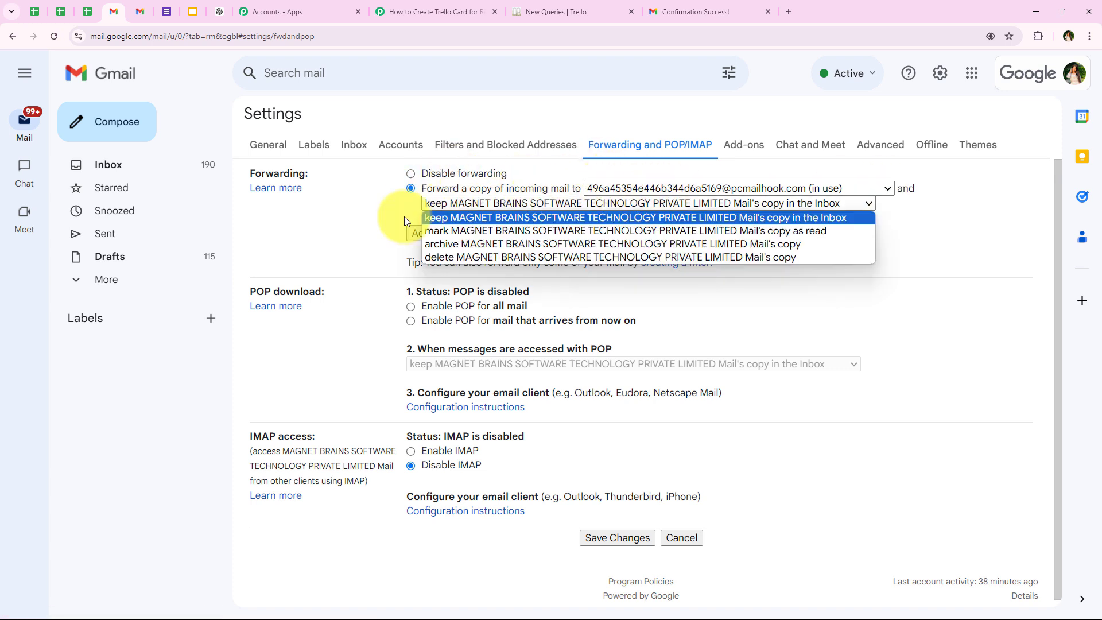
left_click(785, 217)
left_click(614, 538)
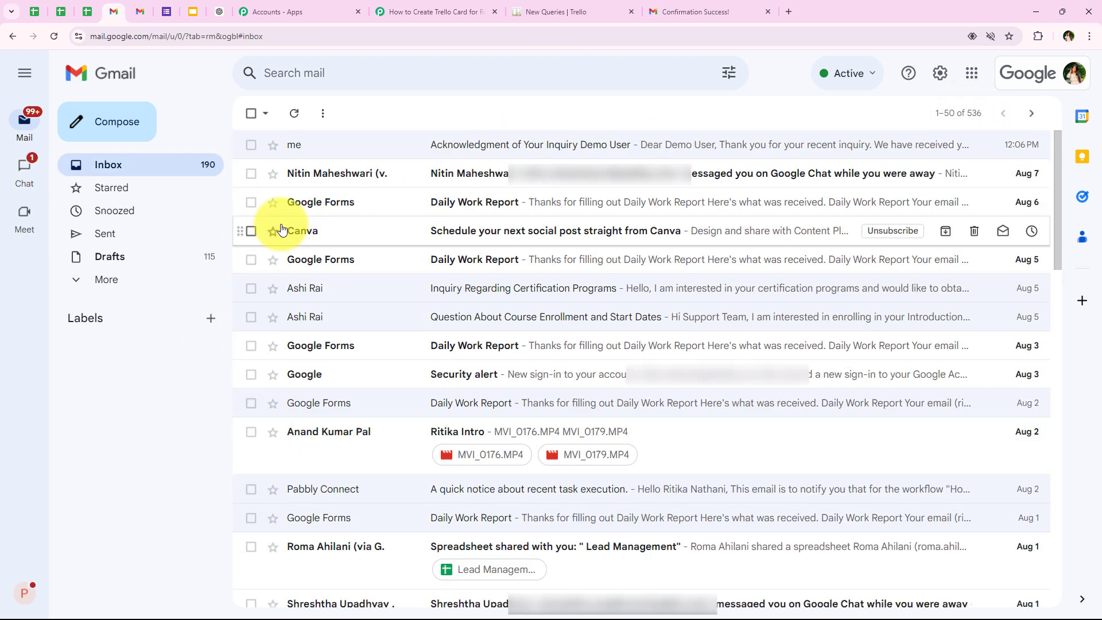
- Switch to the second Gmail account, start a new message and delete the signature text from its body
left_click(139, 11)
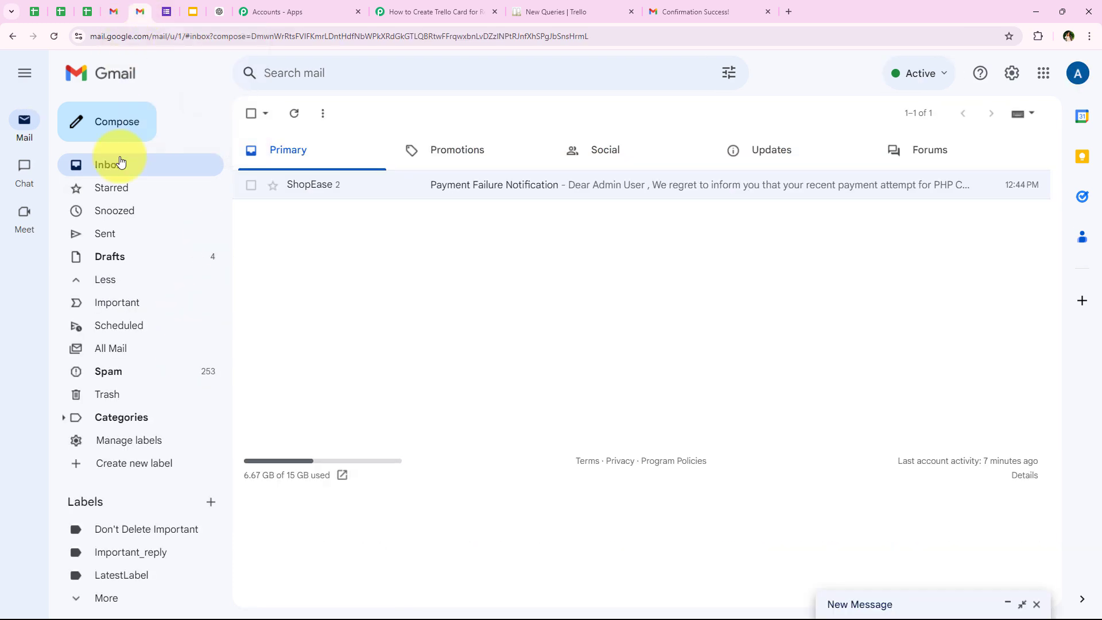
left_click(141, 123)
mouse_move(266, 219)
left_mouse_down()
mouse_move(174, 231)
mouse_move(124, 222)
left_mouse_up()
key("BackSpace")
key("BackSpace")
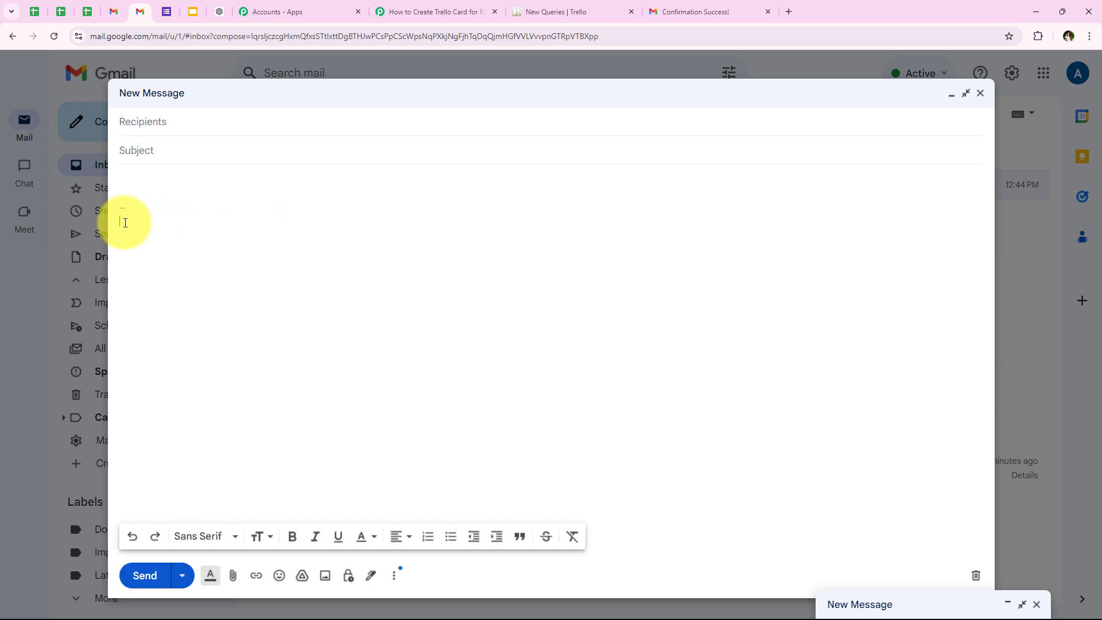
- Address the message to the forwarding account, add the subject "Request for Information on Advanced Data Science Course", paste the inquiry text and send it
left_click(137, 120)
type("a")
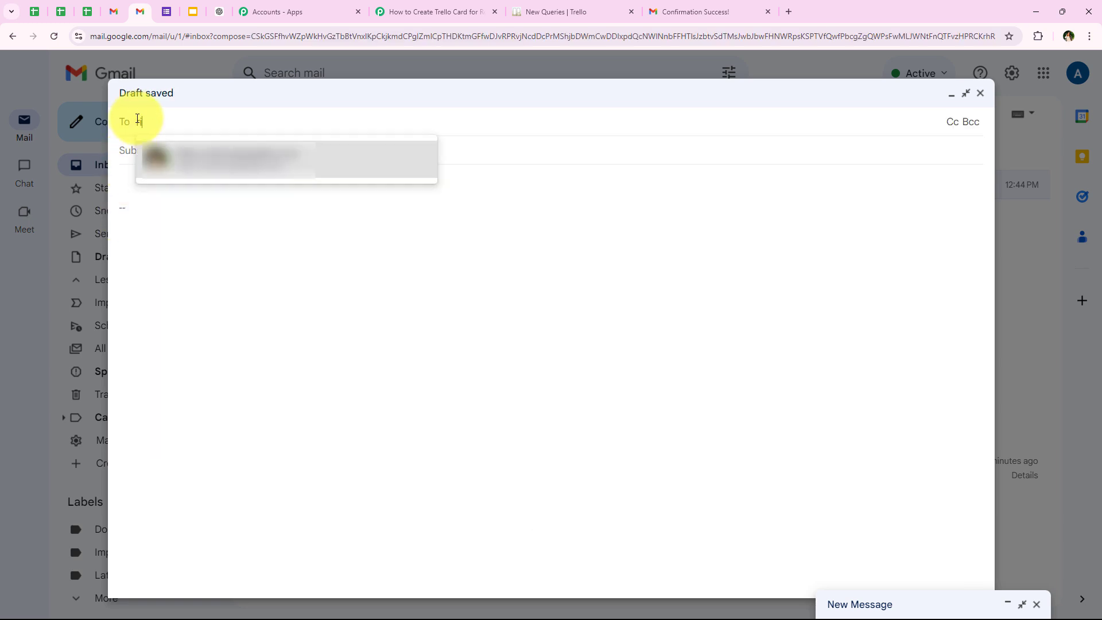
left_click(183, 156)
left_click(150, 208)
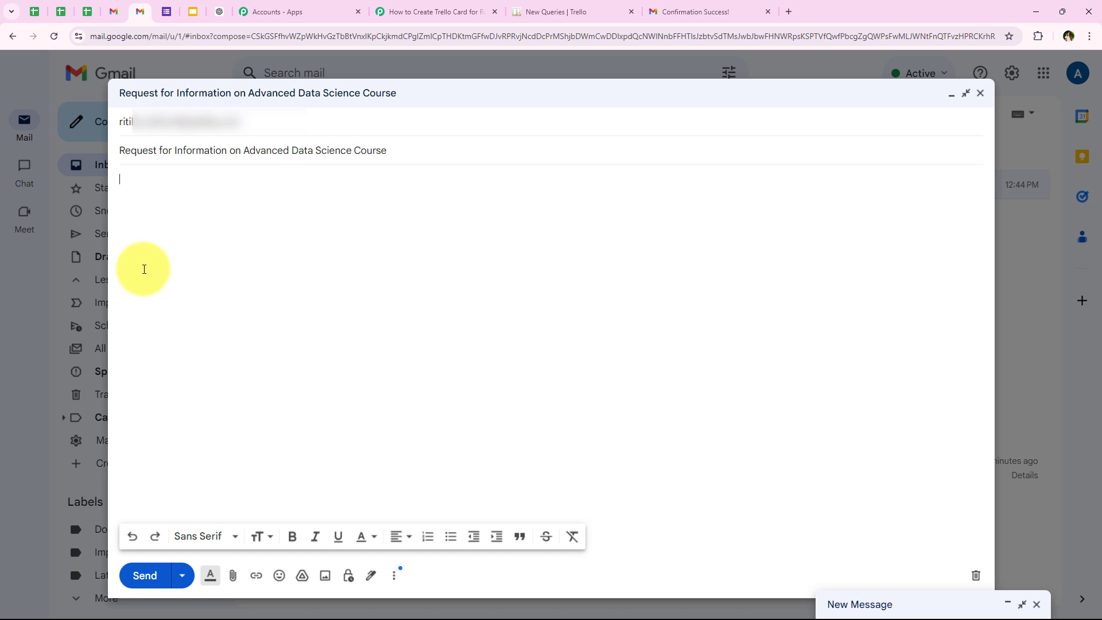
key("ctrl+v")
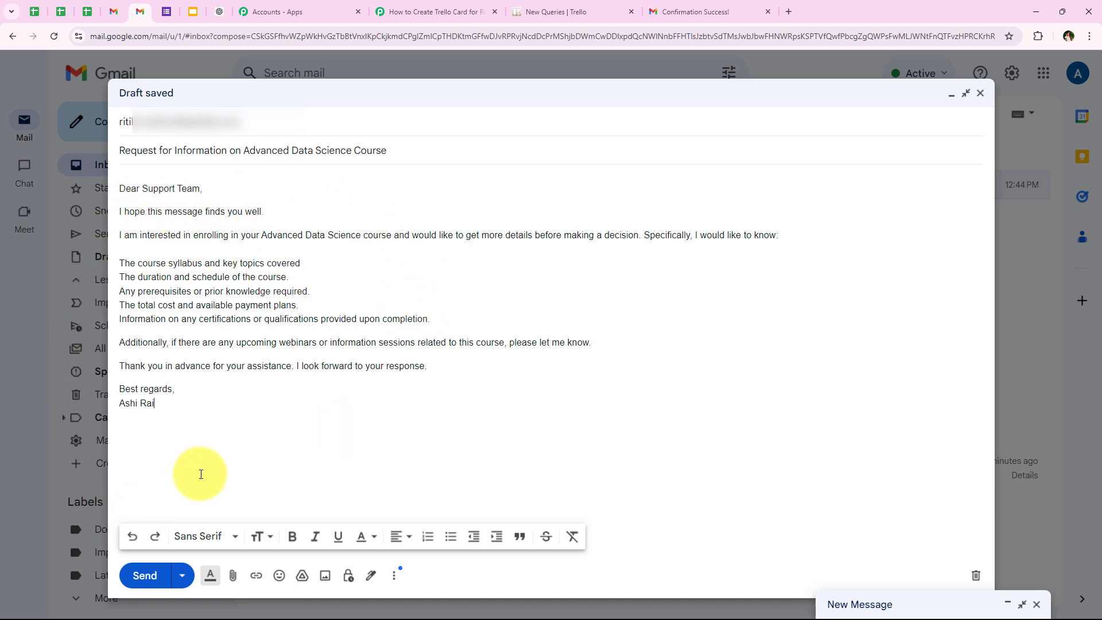
left_click(145, 575)
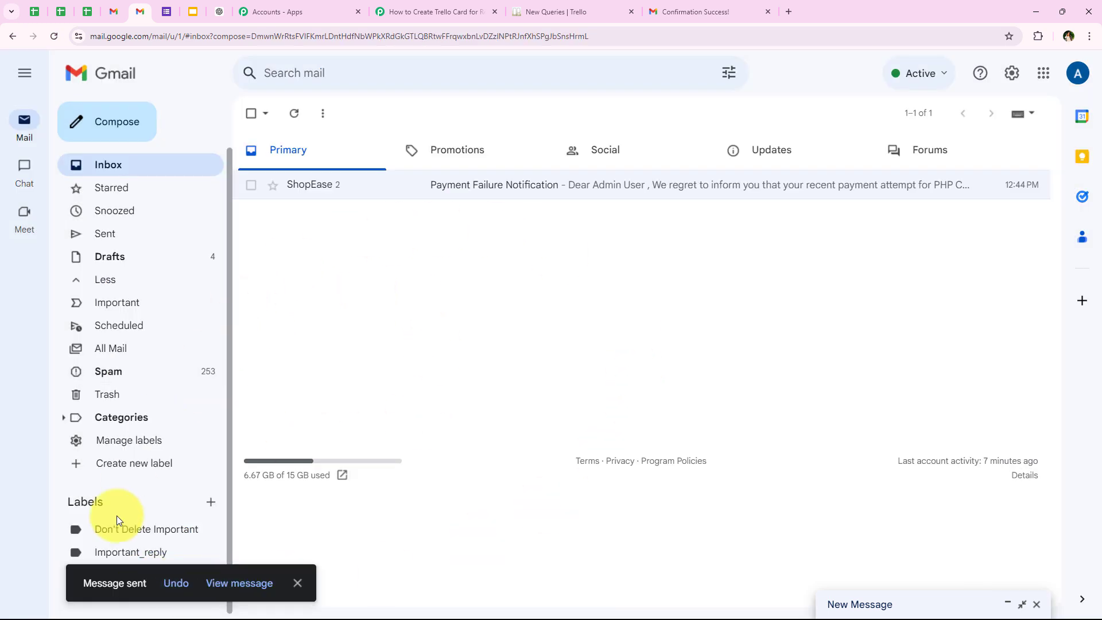
- Open the sent message and review the body text of the course inquiry
left_click_drag(83, 583, 235, 577)
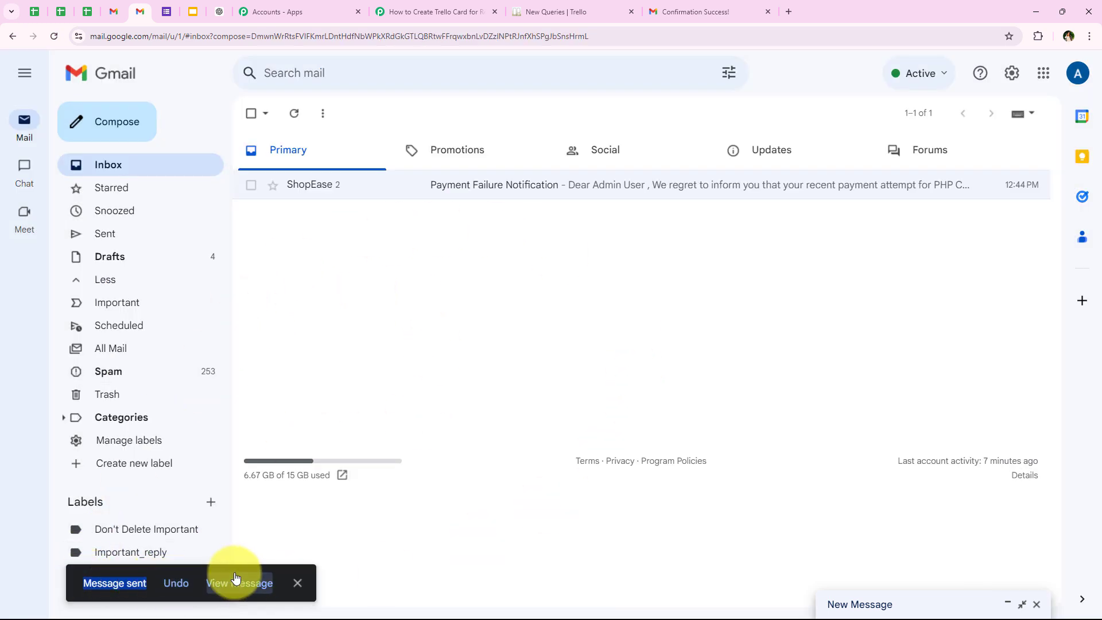
left_click(235, 577)
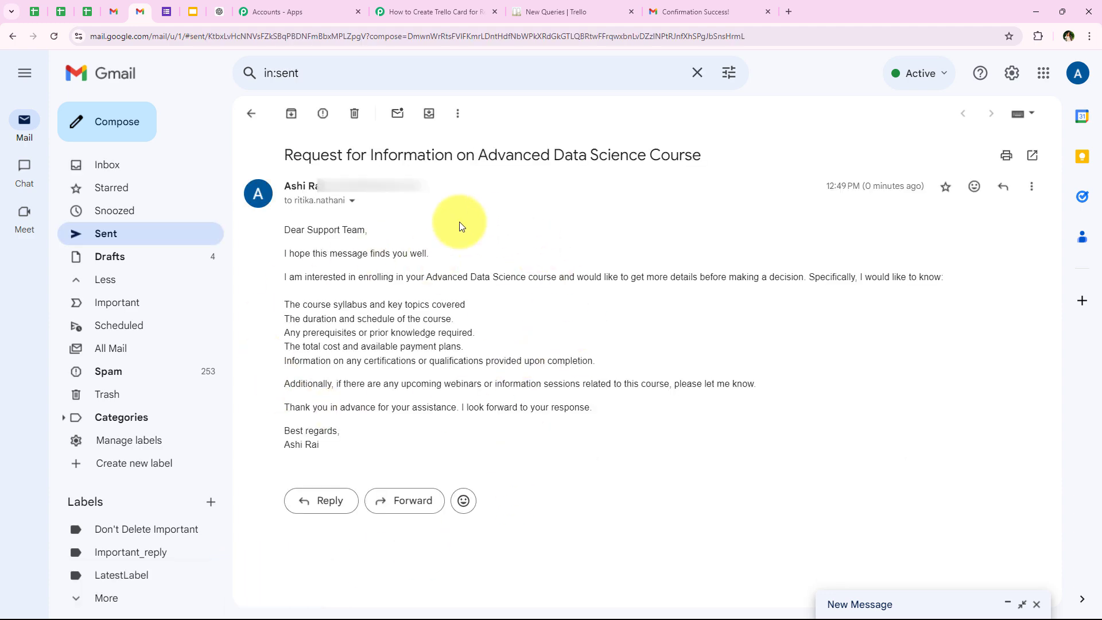
left_click_drag(335, 445, 277, 226)
left_click(439, 301)
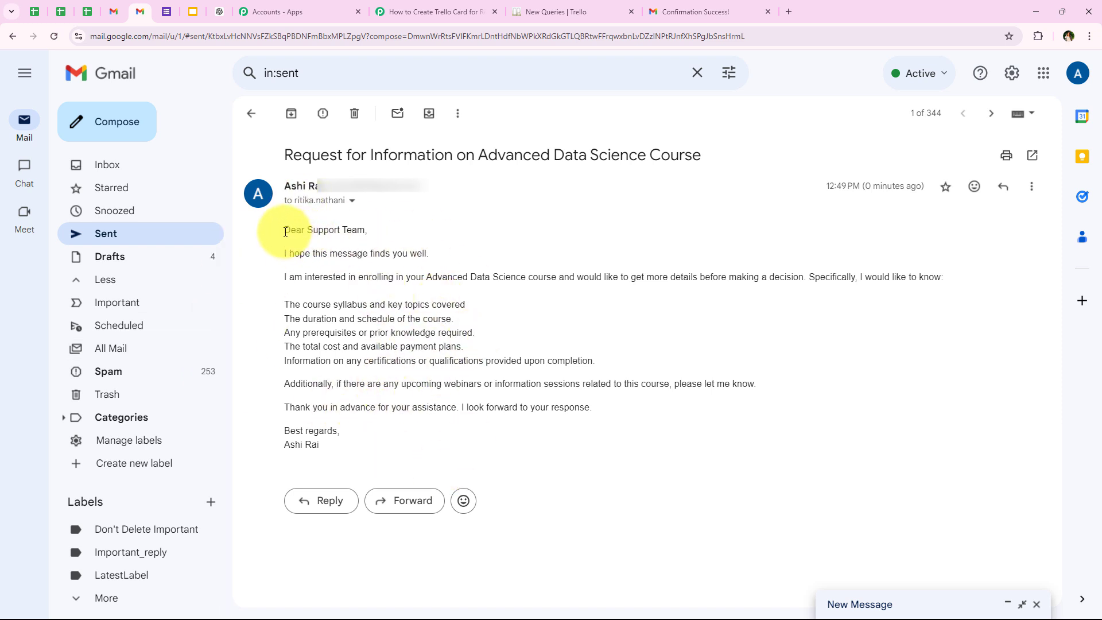
left_click_drag(285, 231, 357, 435)
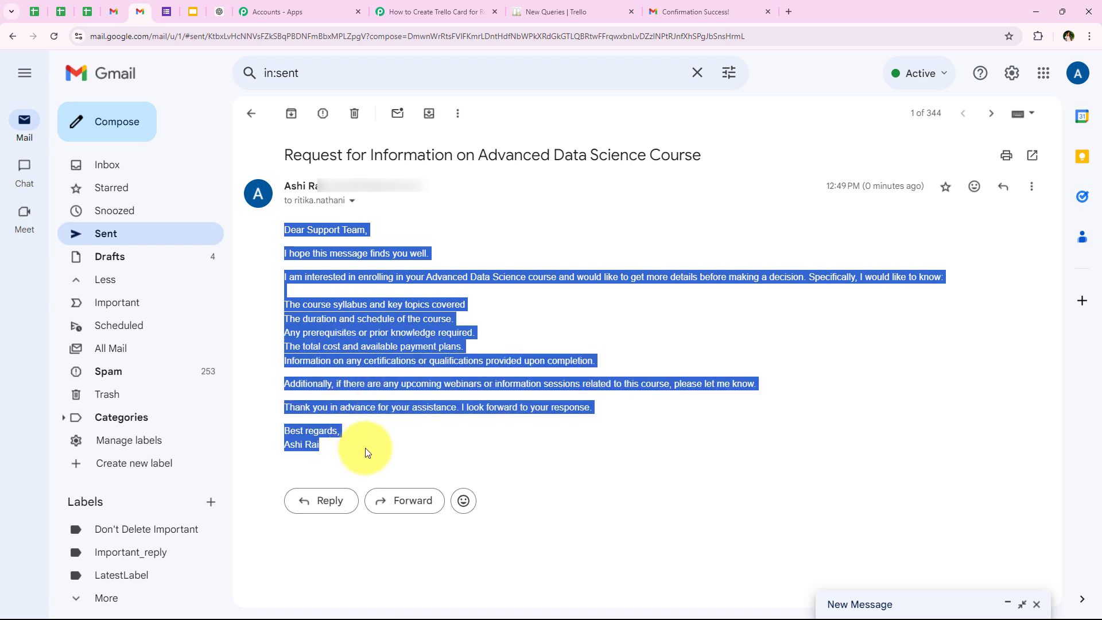
left_click(365, 448)
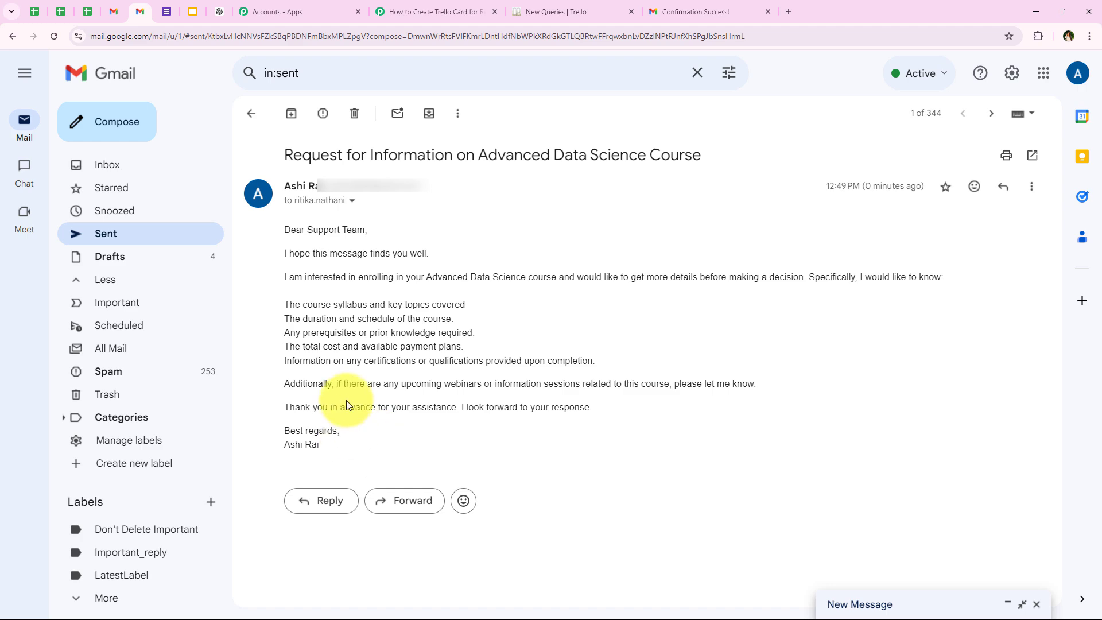
left_click_drag(540, 360, 371, 436)
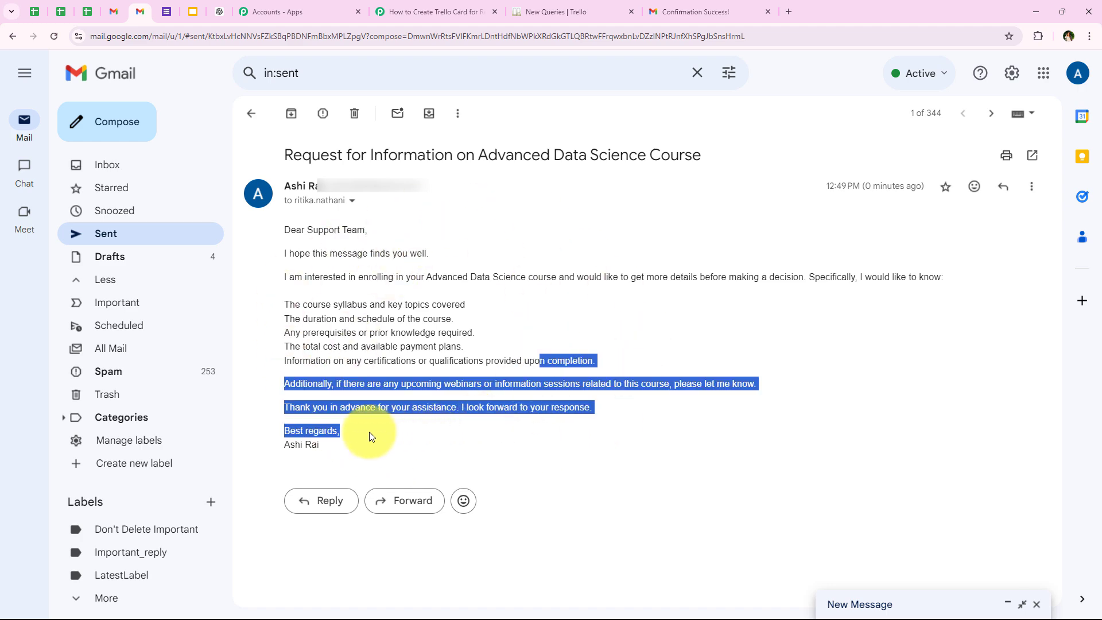
left_click(370, 437)
- Switch to the Pabbly Connect workflow and examine the captured Email Parser response, expanding the Header Subject value to read it in full
left_click(405, 4)
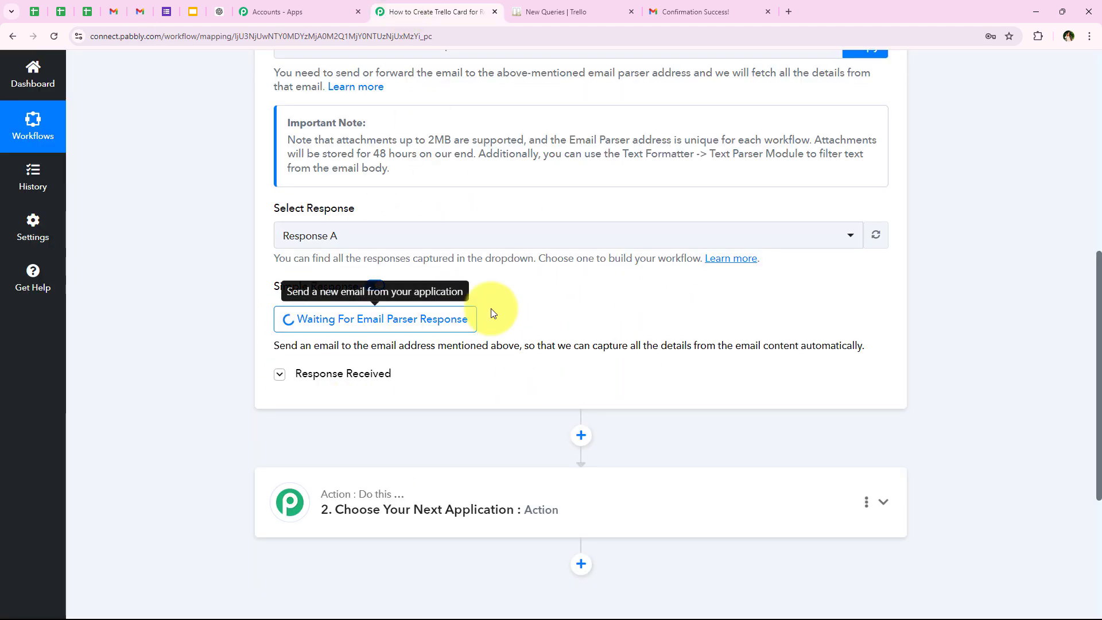
scroll(644, 266, "down", 4)
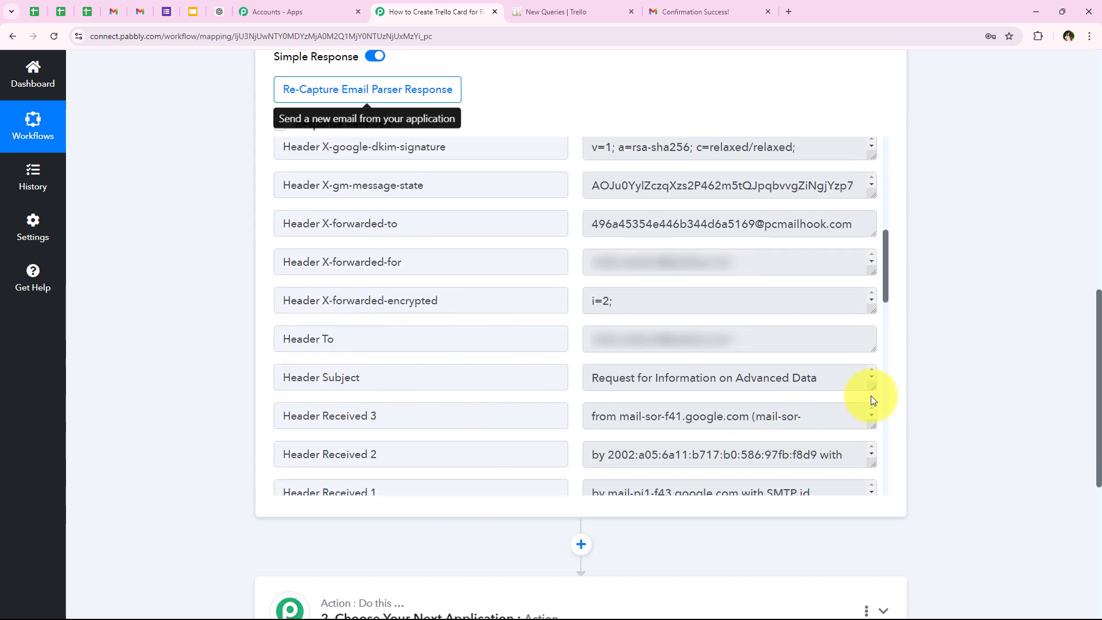
left_click_drag(872, 389, 873, 413)
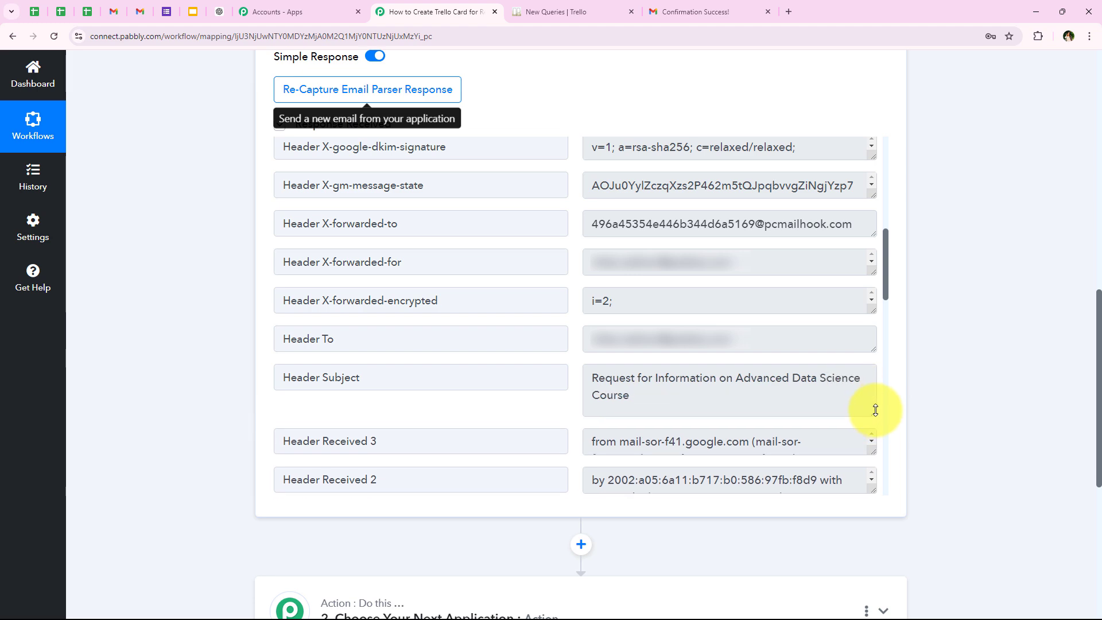
left_click_drag(737, 377, 630, 396)
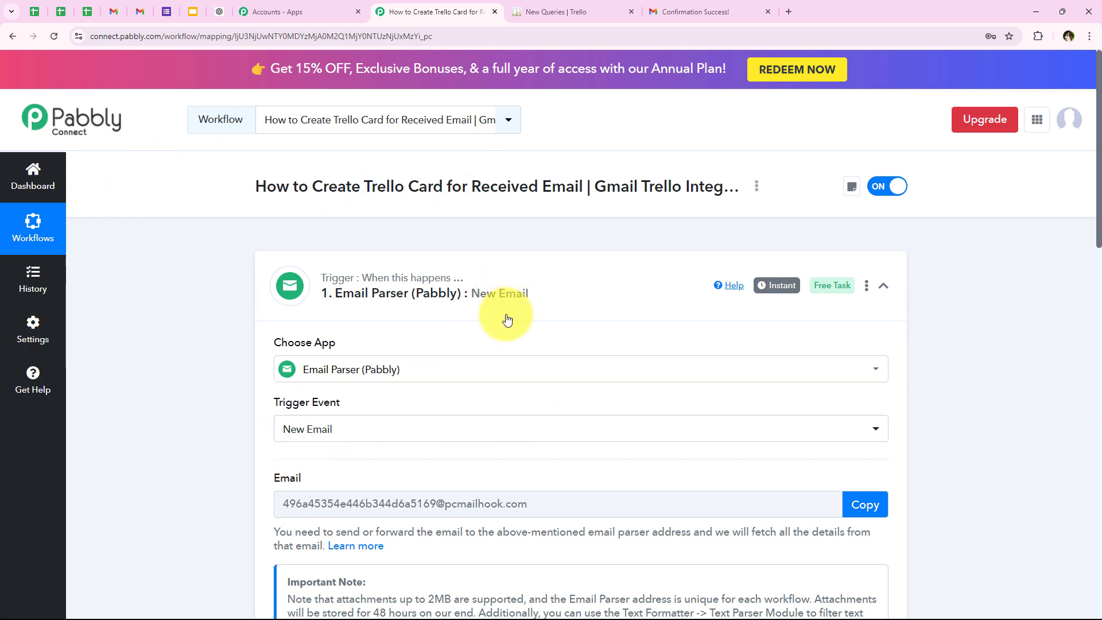
- Collapse the Email Parser trigger and choose Filter (Pabbly) as the app for the action step
left_click(389, 295)
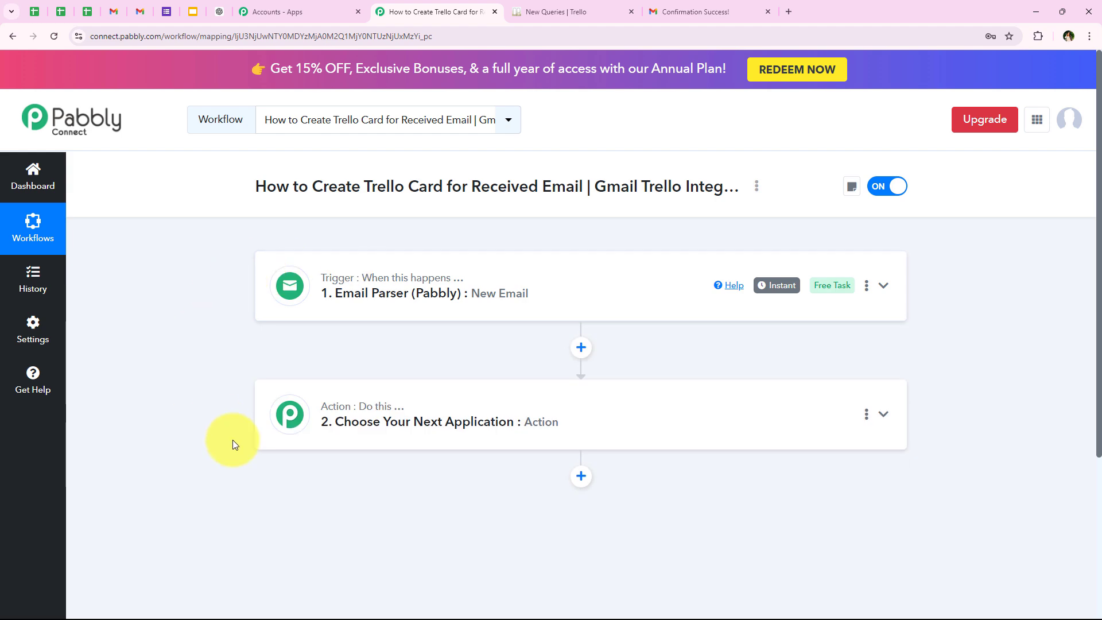
mouse_move(294, 302)
left_click(271, 418)
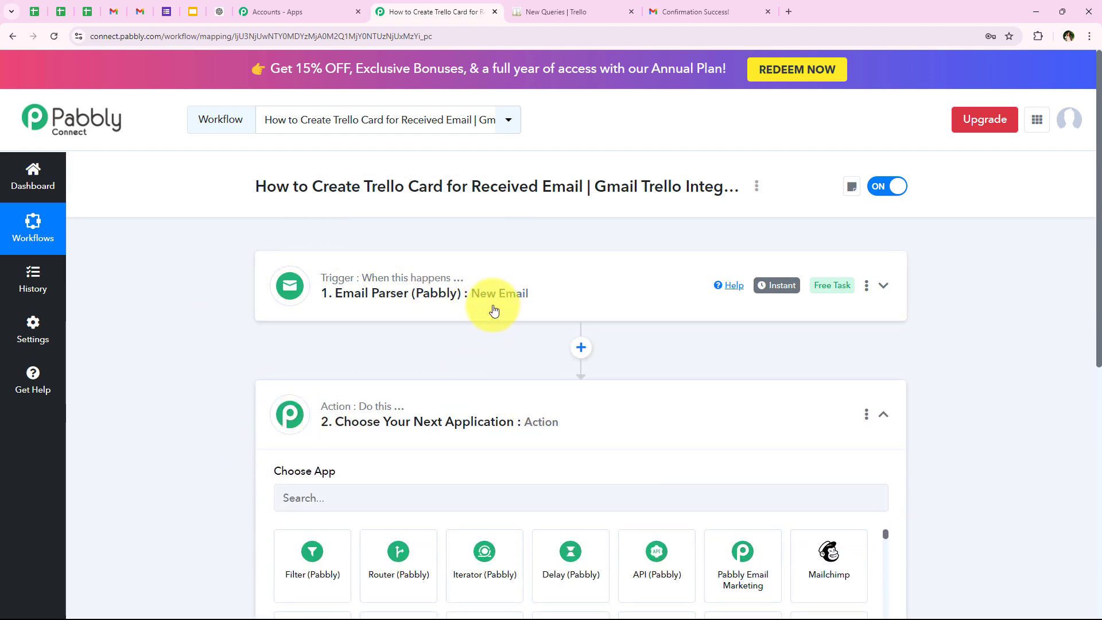
left_click(309, 299)
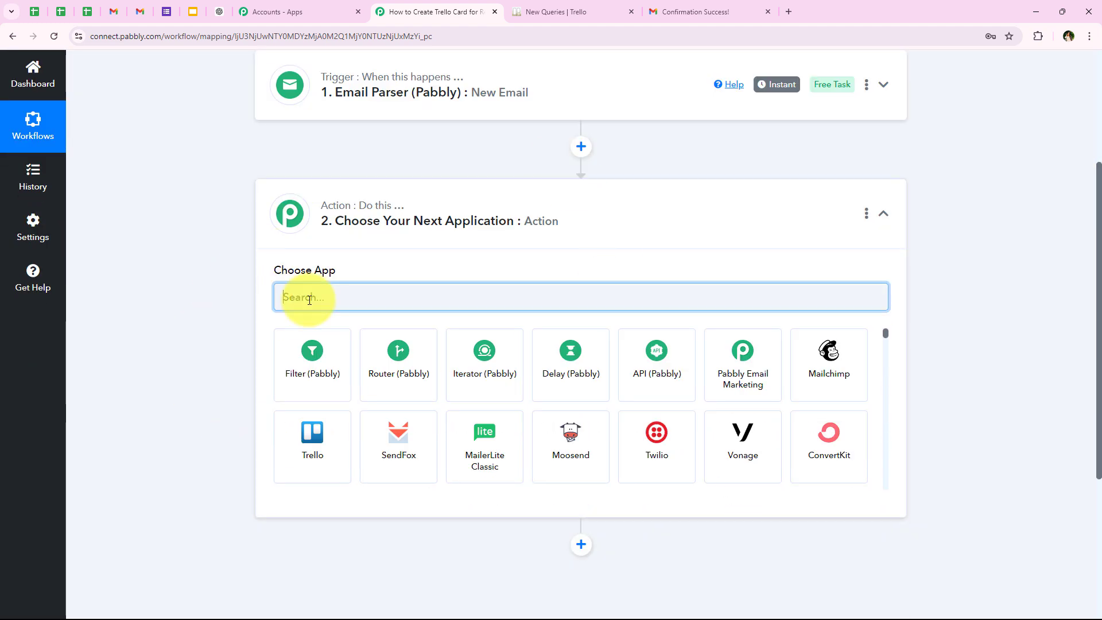
type("Fi")
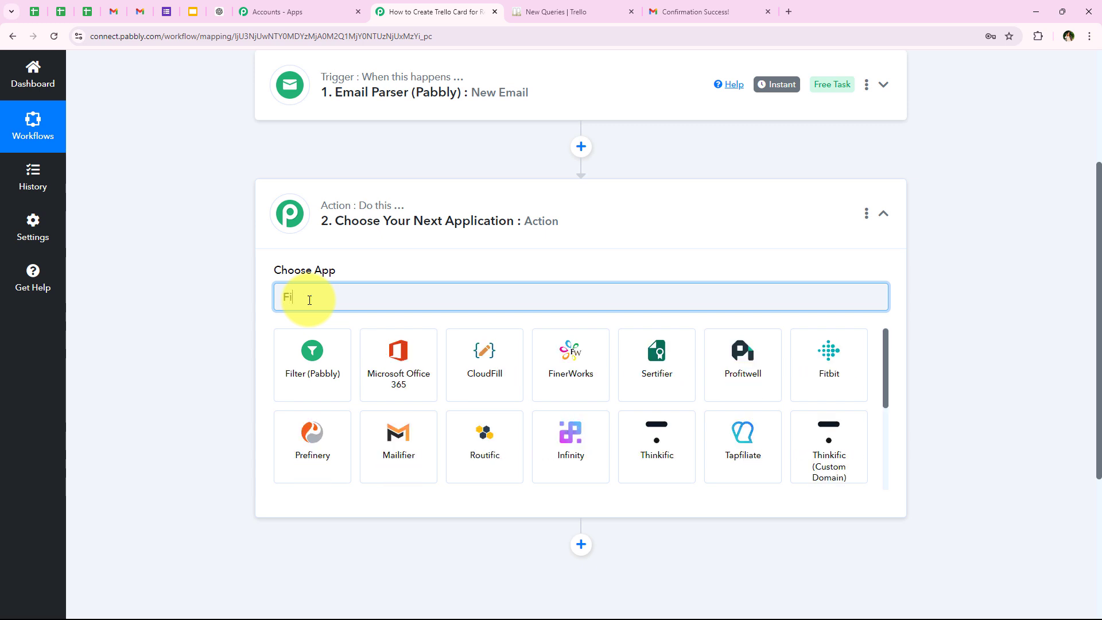
type("lt")
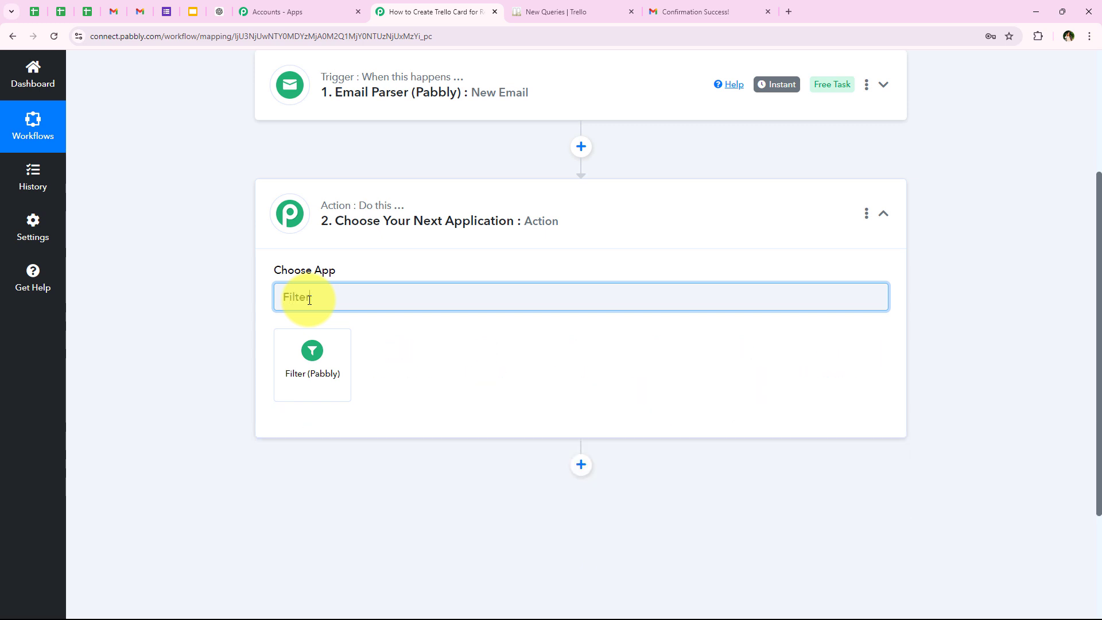
type("er")
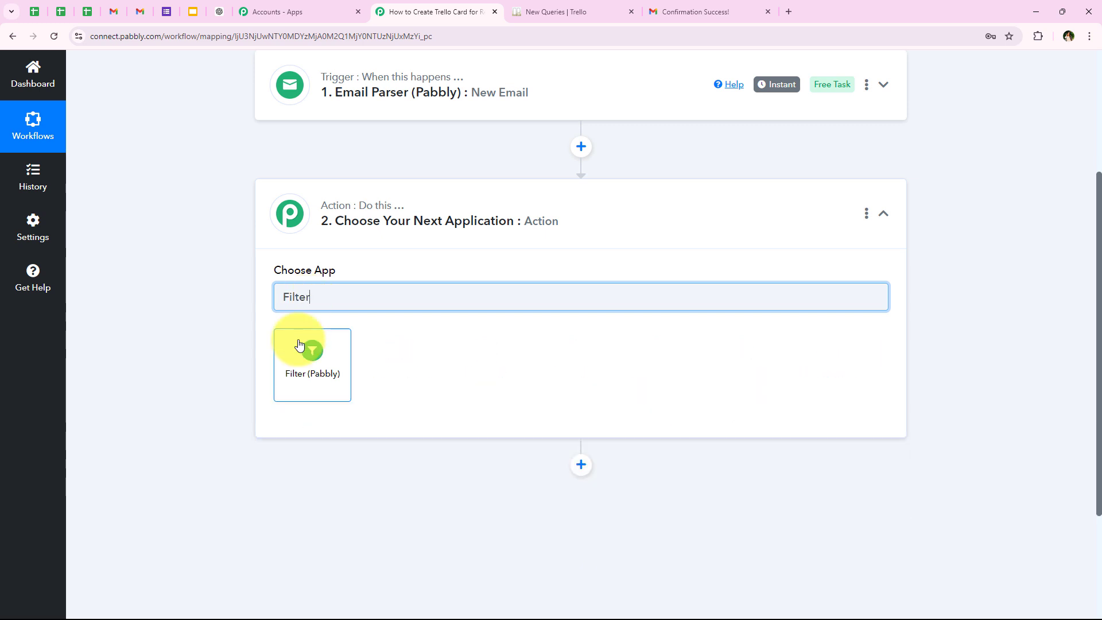
left_click(299, 389)
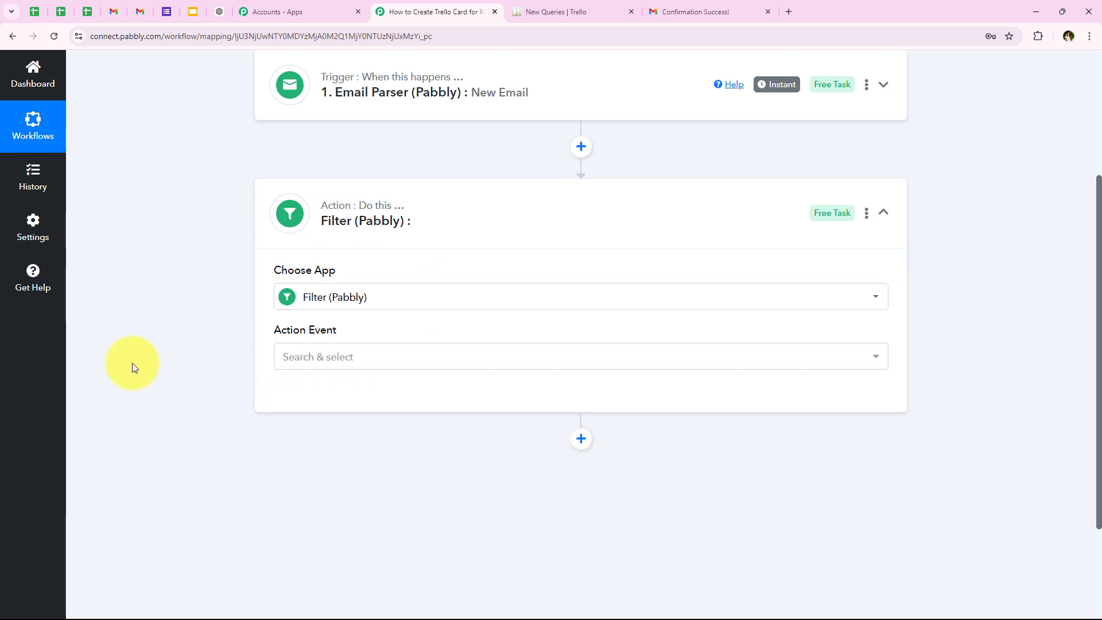
- Set the filter's action event to Filter Values and connect it
left_click(309, 357)
left_click(335, 437)
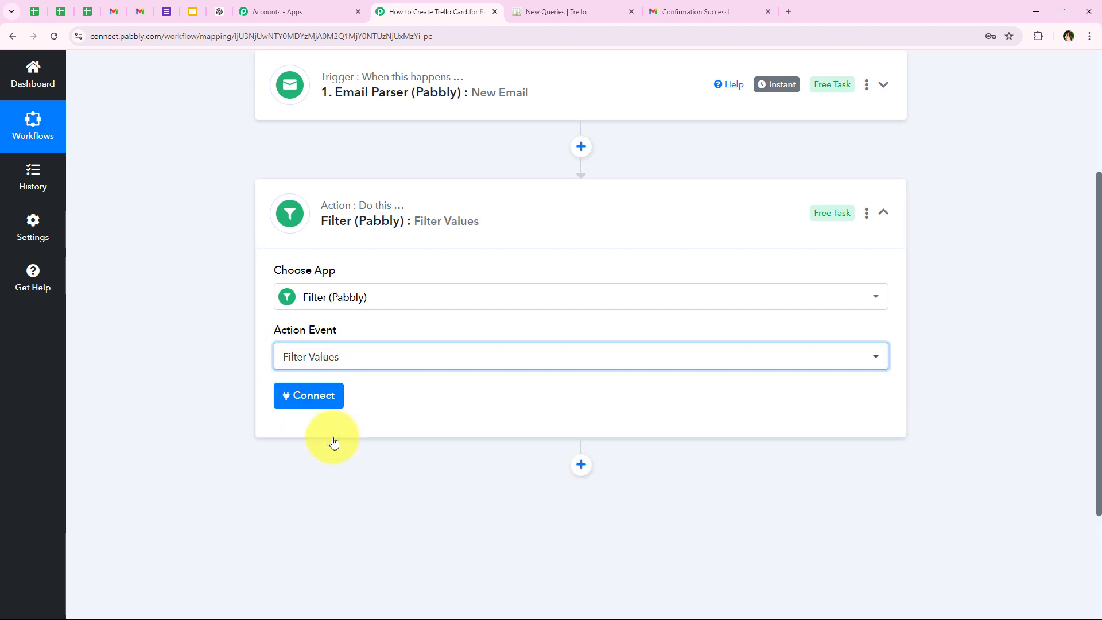
left_click(305, 395)
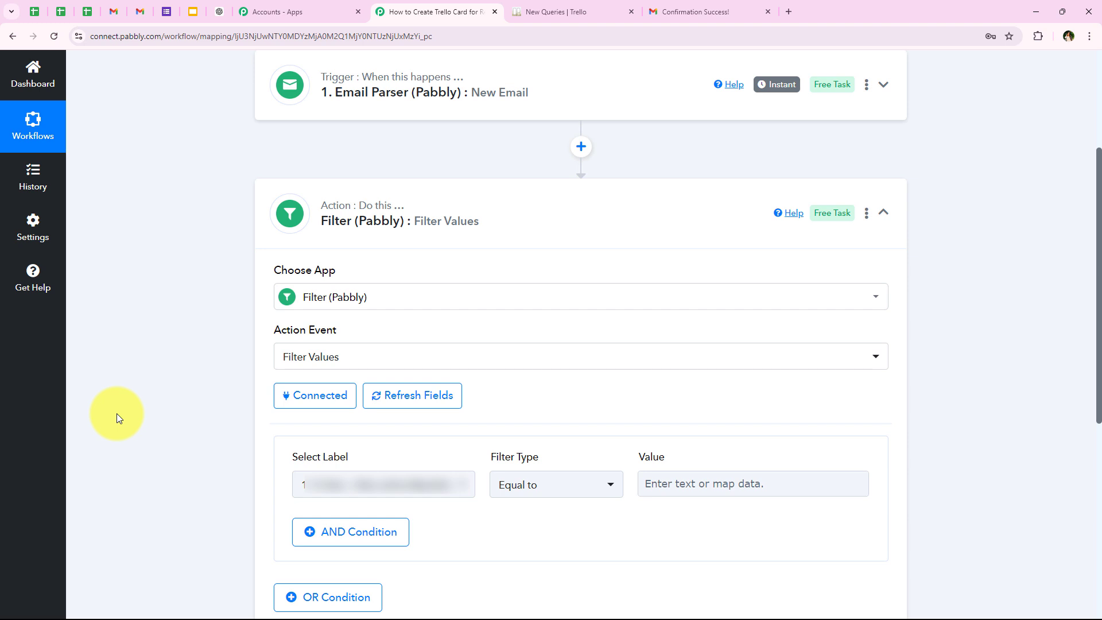
- Set the first filter condition to the Email Parser's Subject label, filter type Contains and value "Request"
left_click(439, 487)
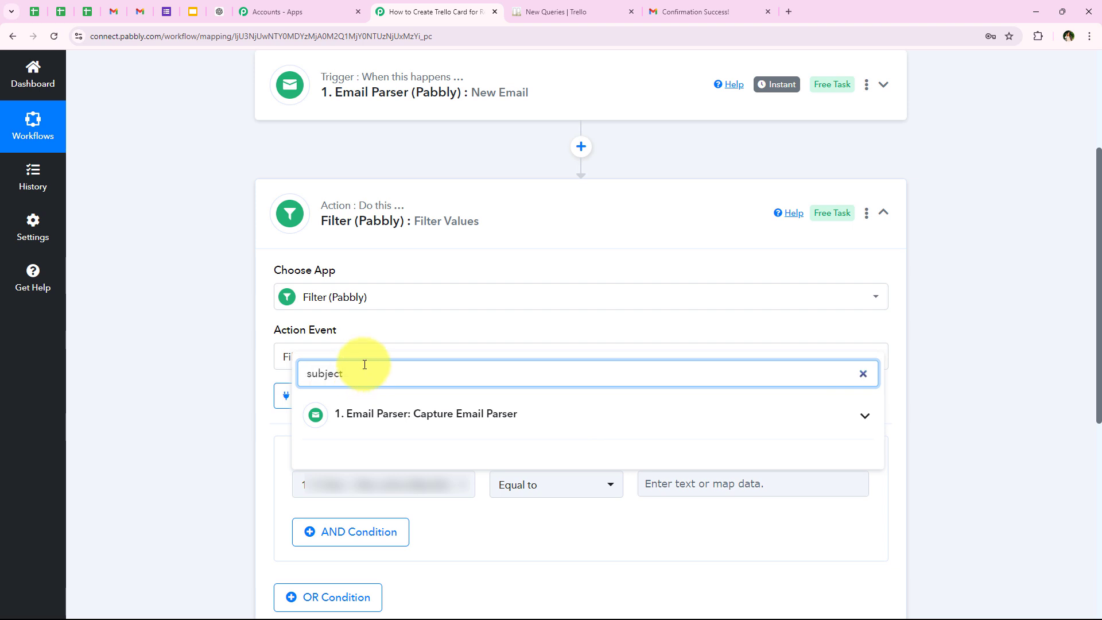
left_click(365, 411)
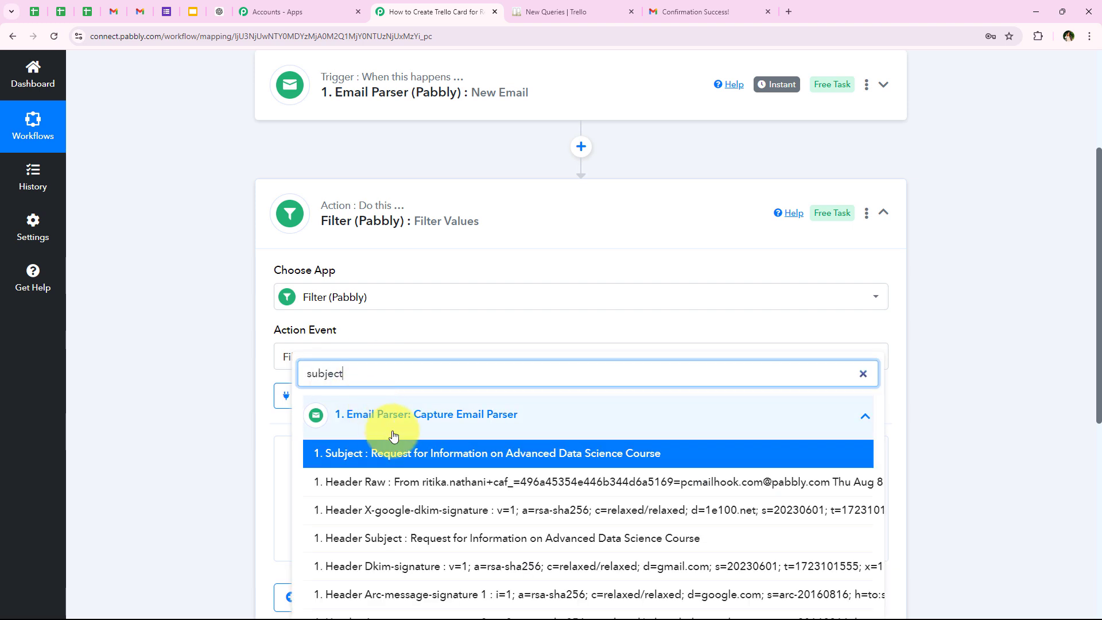
left_click(421, 447)
scroll(488, 271, "down", 1)
left_click(381, 425)
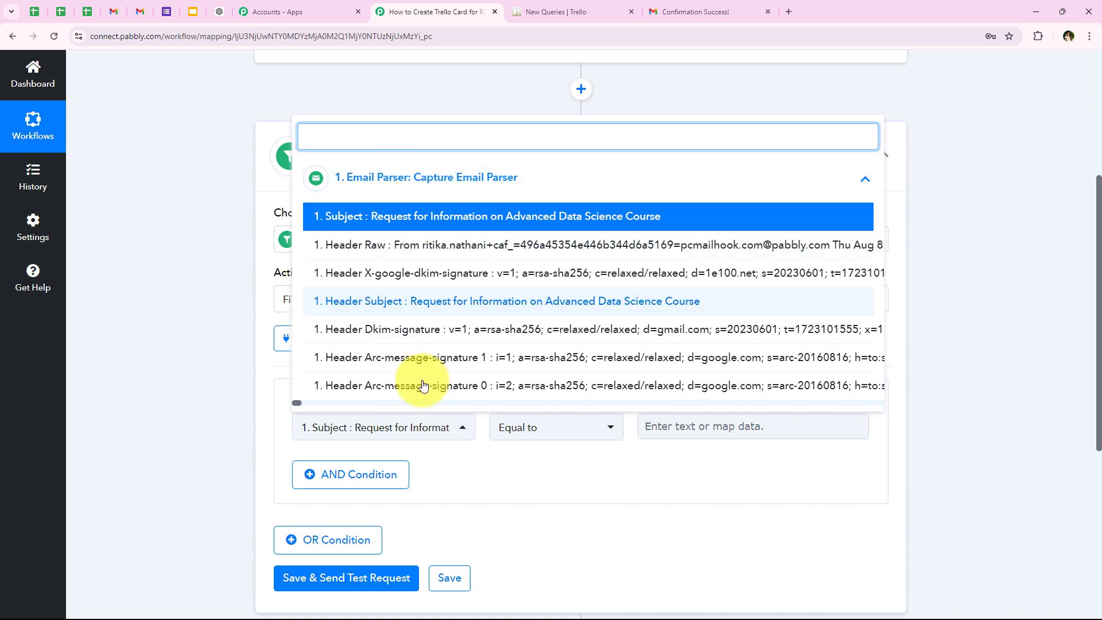
left_click(492, 470)
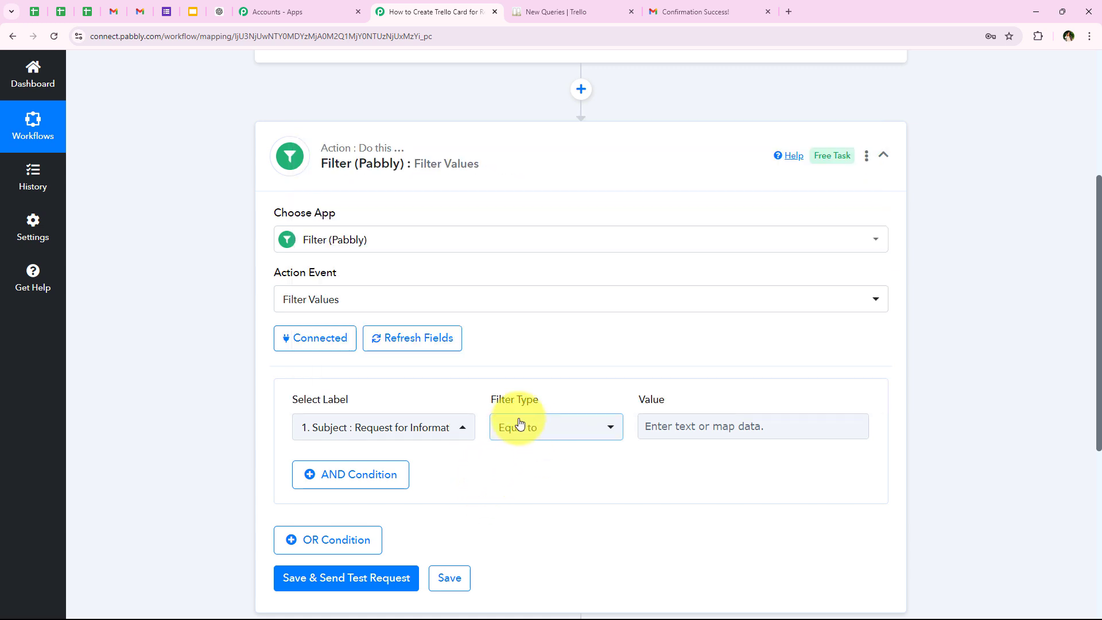
left_click(551, 430)
left_click(521, 273)
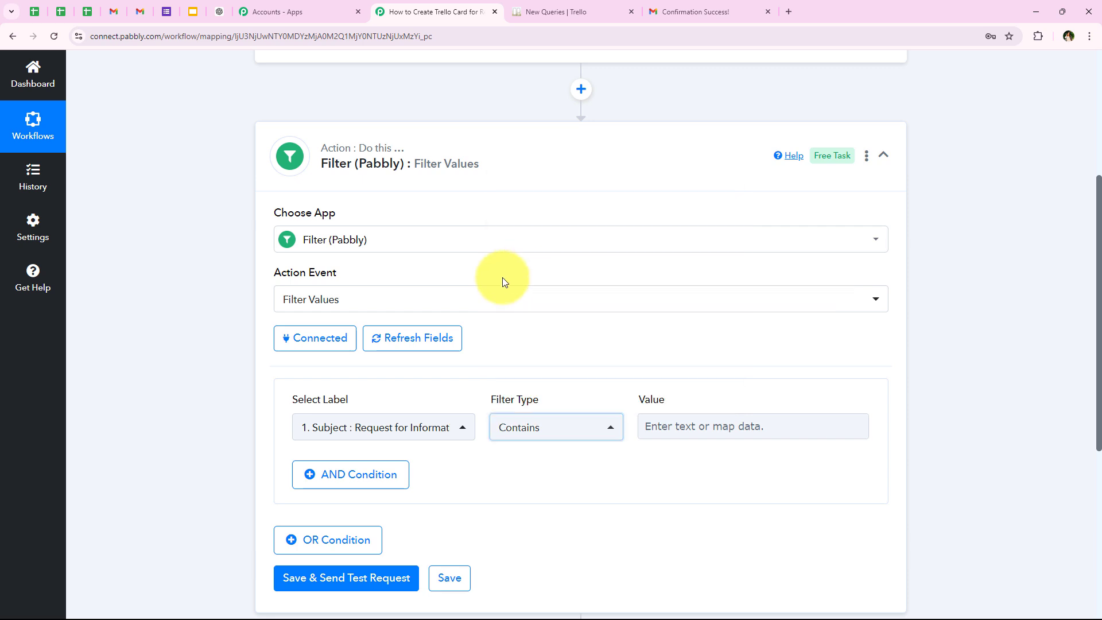
left_click(683, 433)
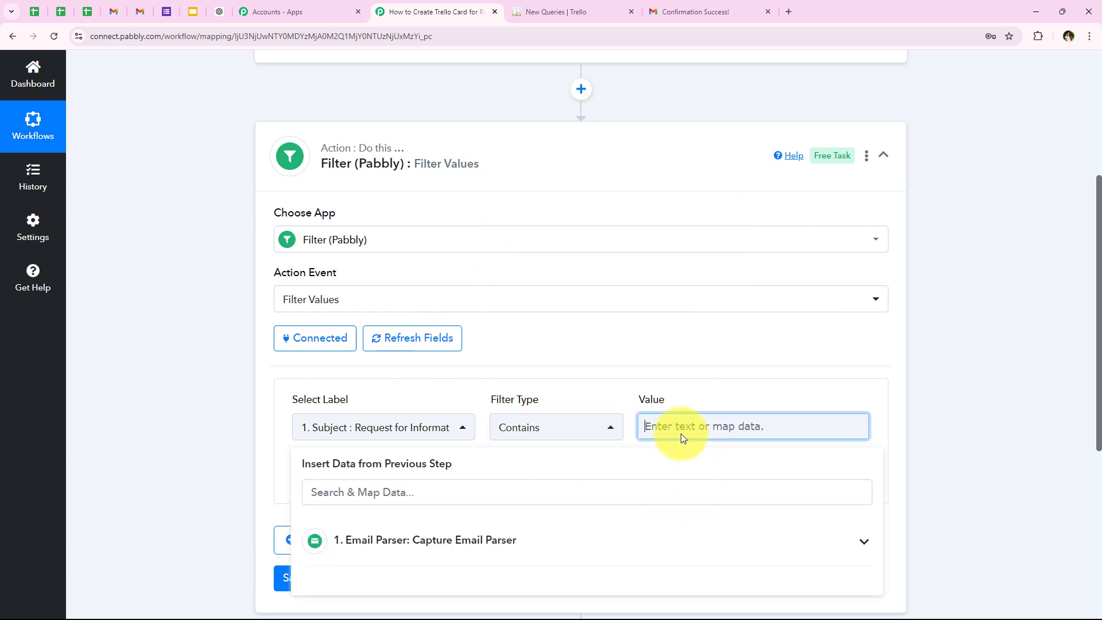
type("Request")
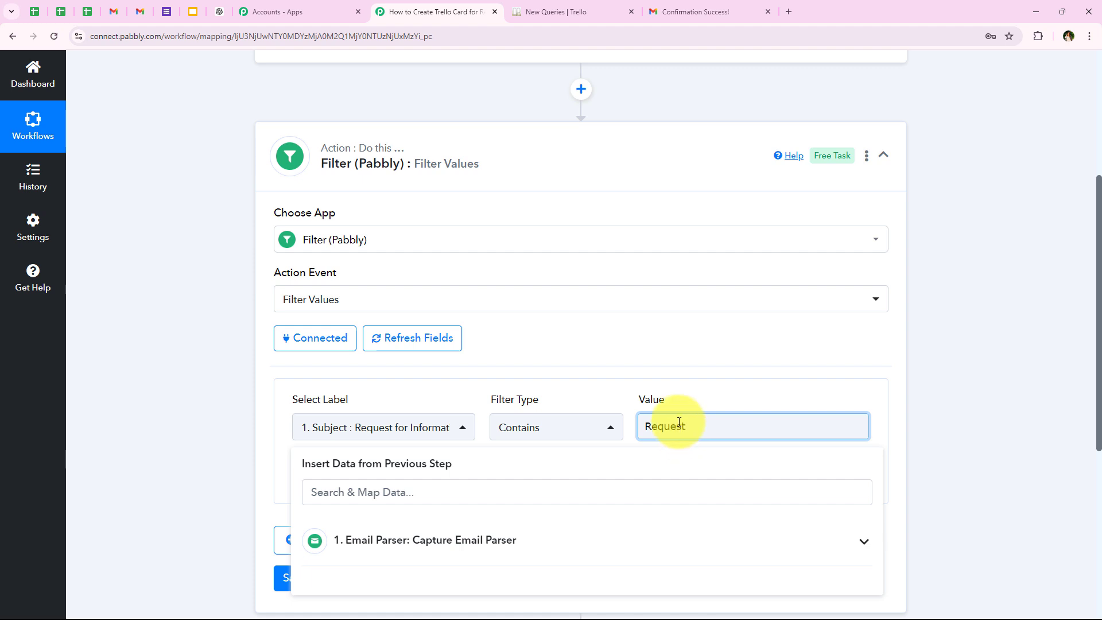
left_click(192, 374)
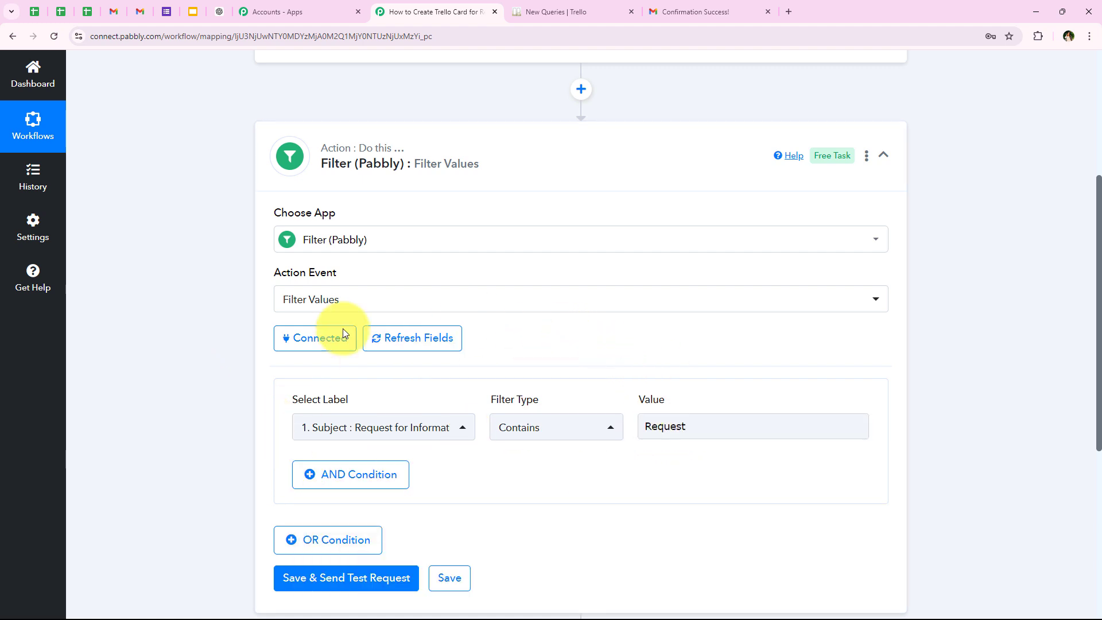
- Add an OR condition to the filter with the Email Parser's Subject label, filter type Contains and value "Inquiry"
scroll(677, 404, "down", 1)
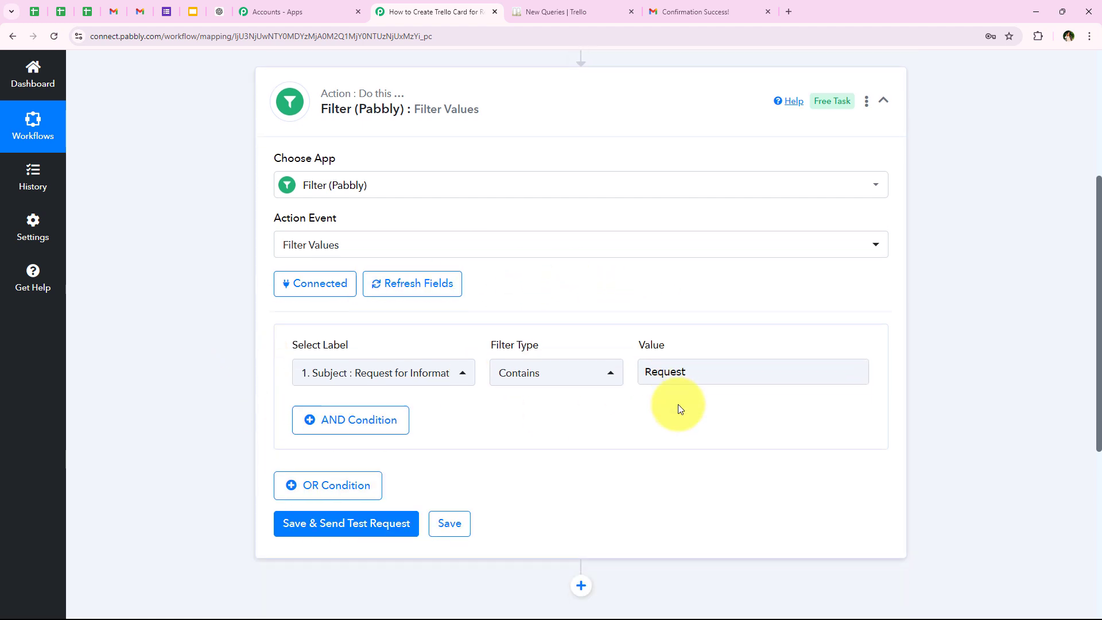
left_click(360, 488)
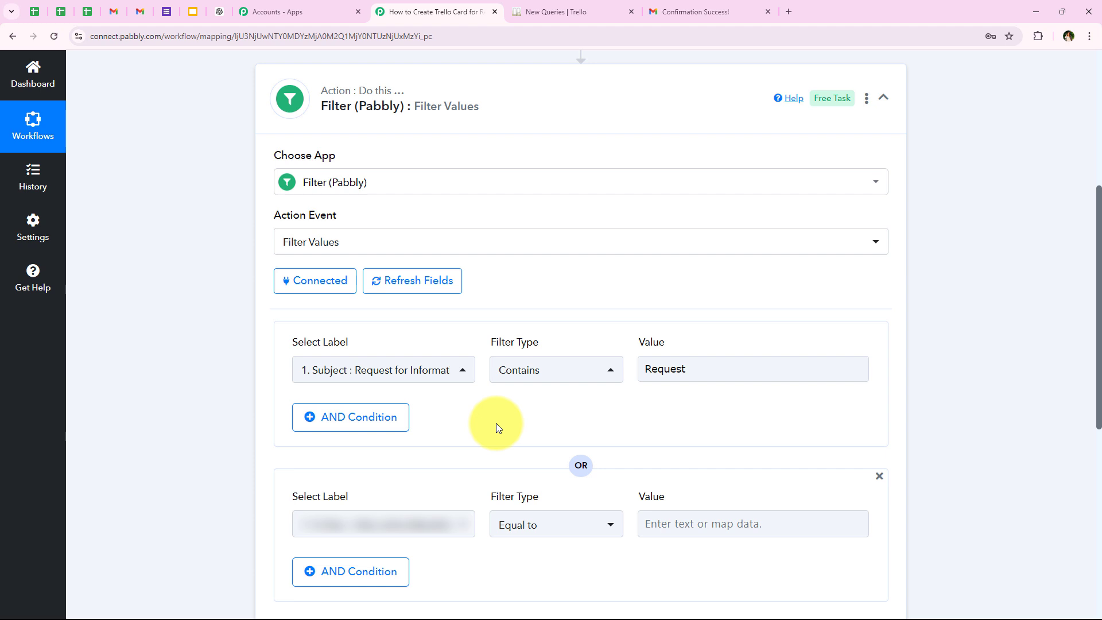
left_click(400, 530)
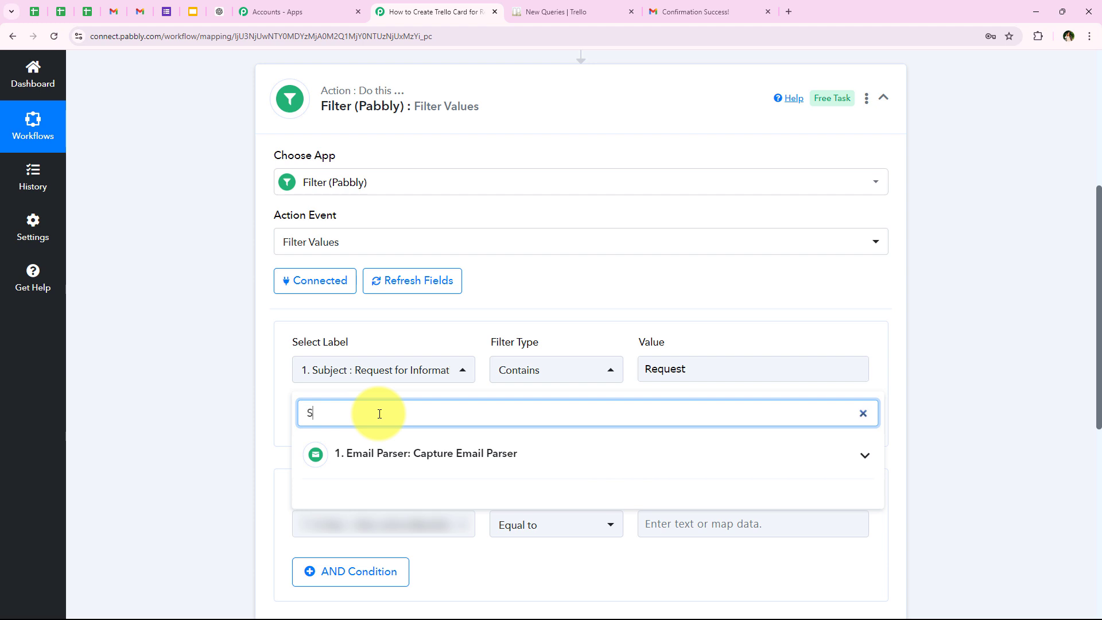
left_click(389, 456)
left_click(394, 492)
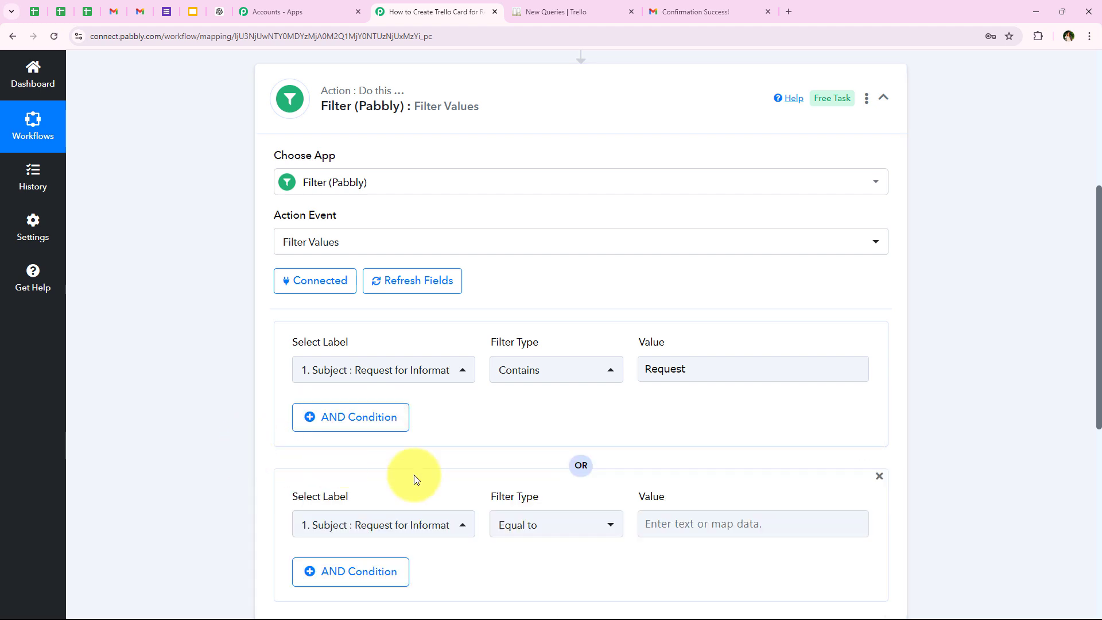
left_click(544, 522)
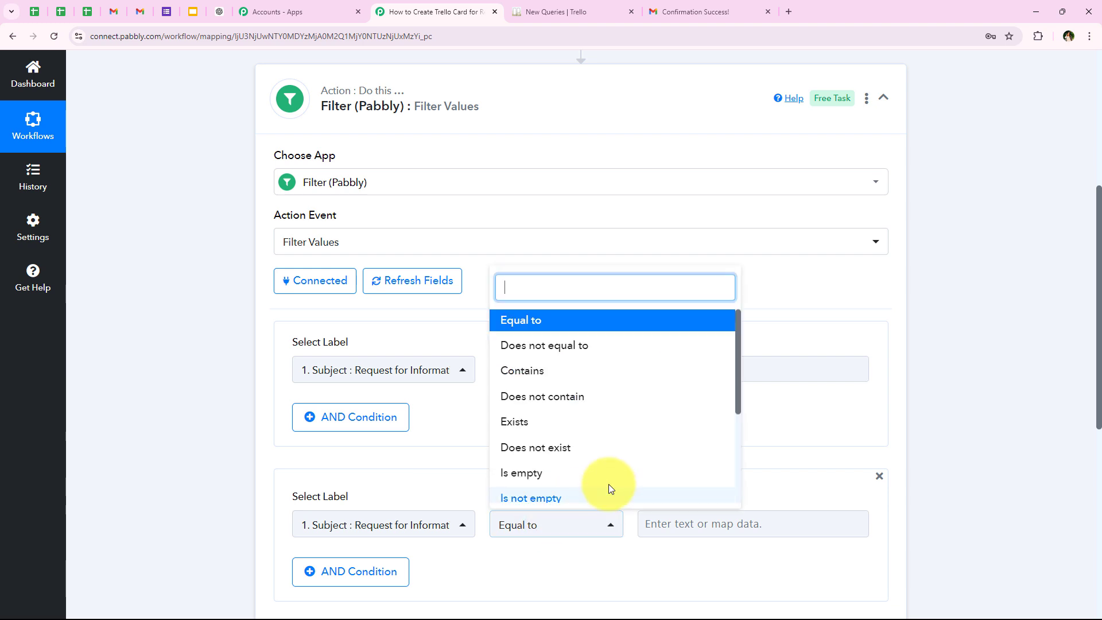
left_click(540, 370)
scroll(645, 486, "down", 1)
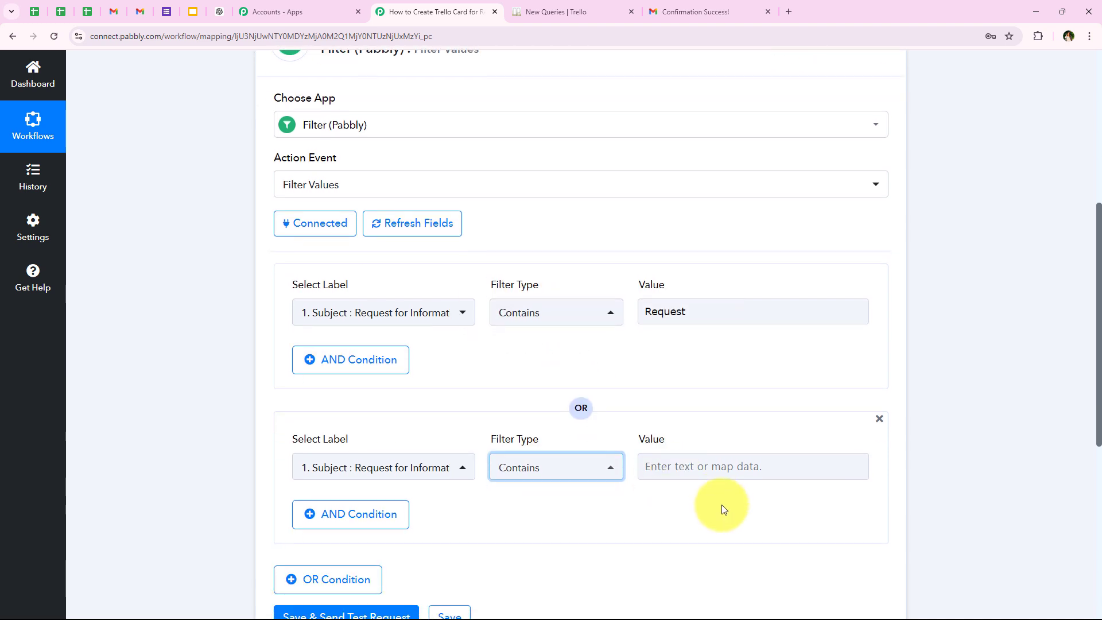
left_click(682, 467)
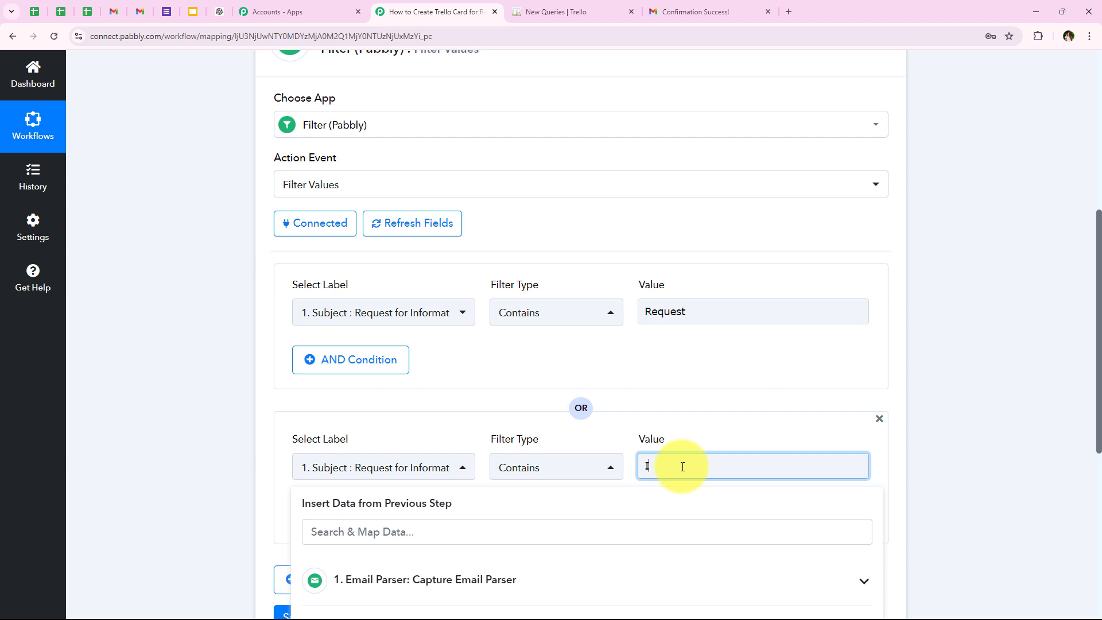
type("Inquiry")
left_click(718, 354)
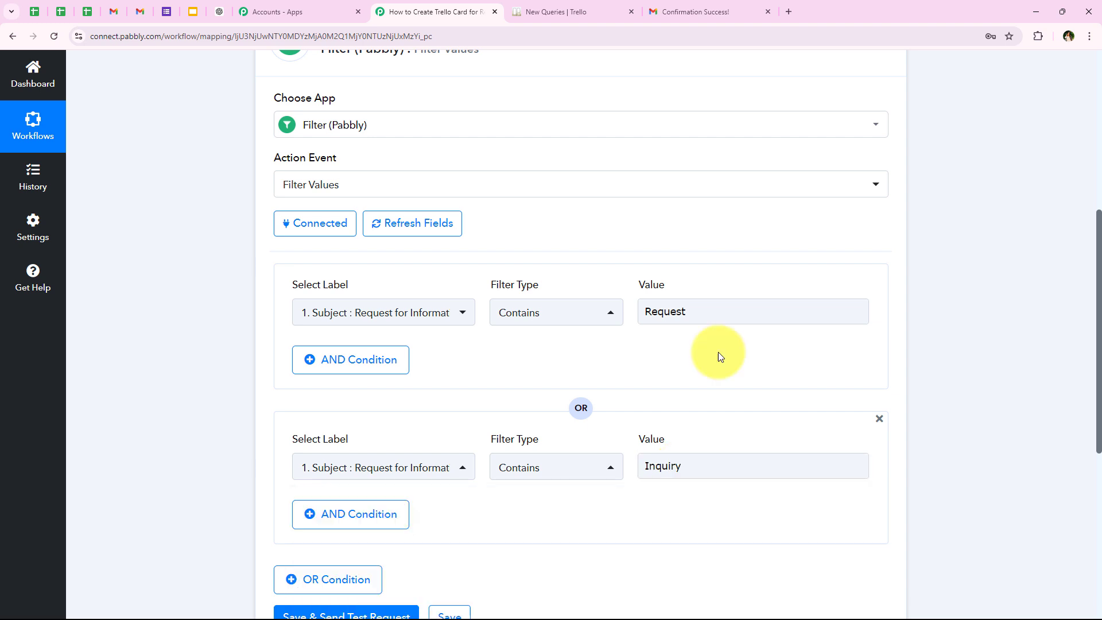
- Add another OR condition with the Email Parser's Subject label, filter type Contains and value "Query"
scroll(708, 371, "down", 2)
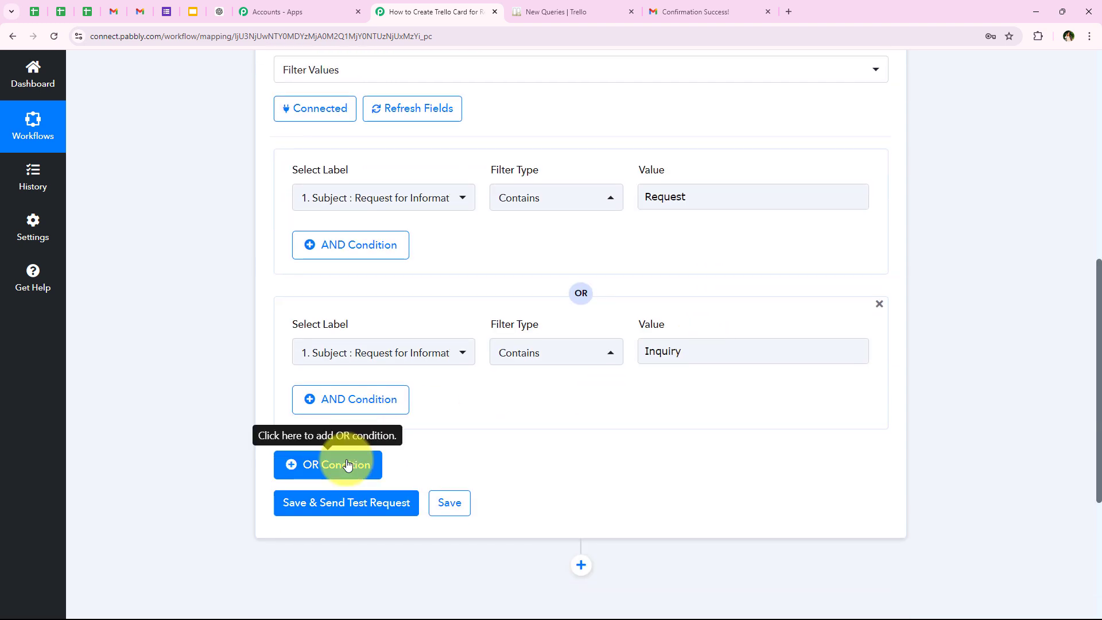
left_click(347, 465)
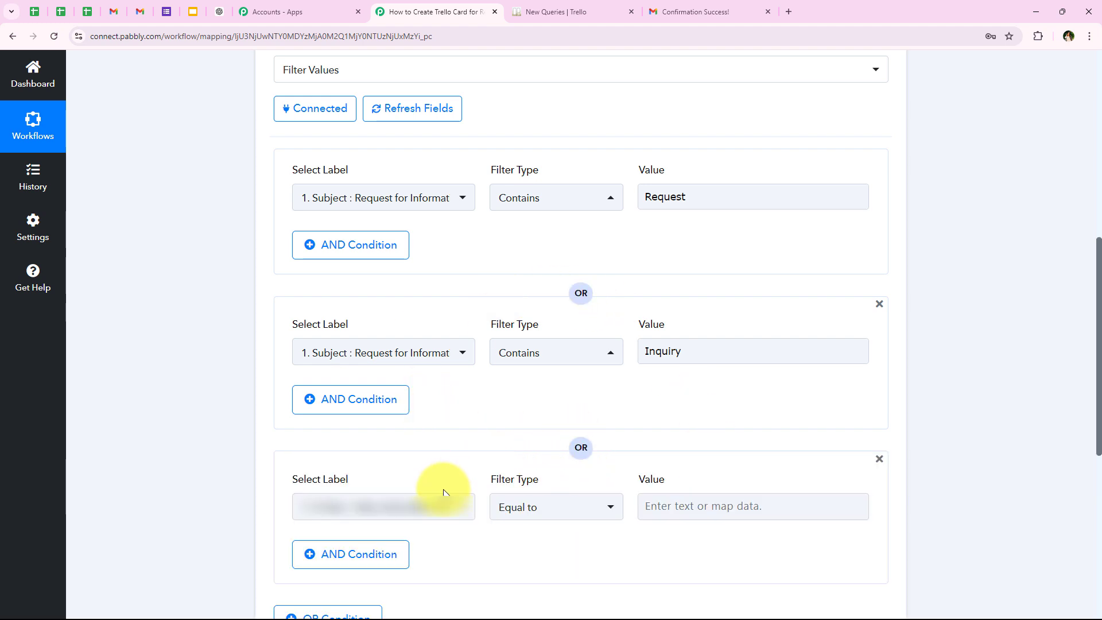
left_click(431, 503)
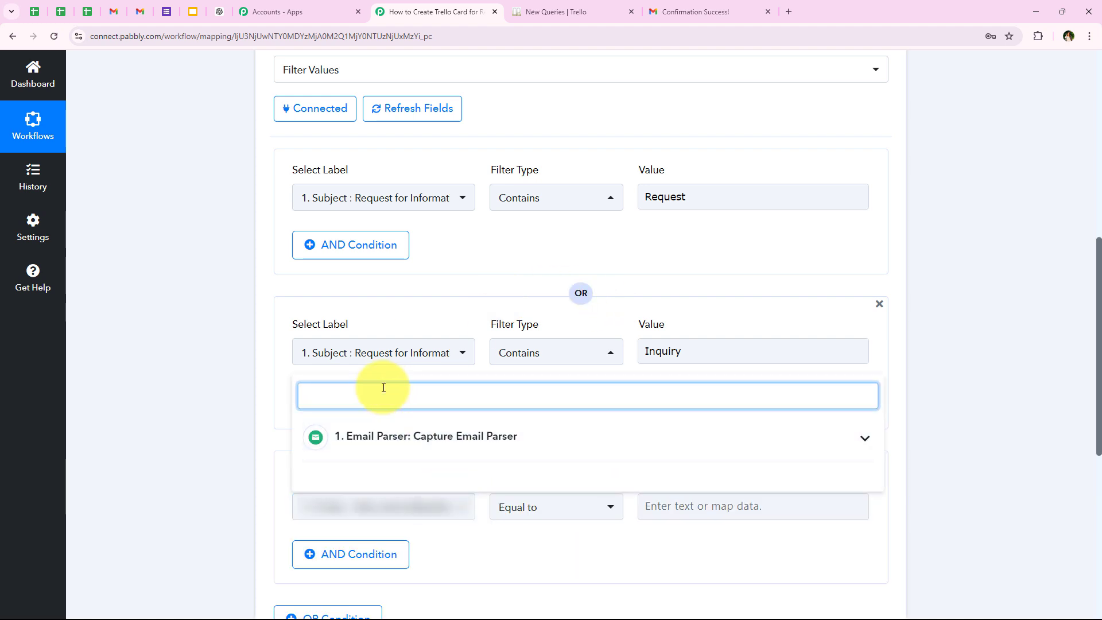
left_click(405, 436)
left_click(406, 472)
scroll(241, 465, "down", 1)
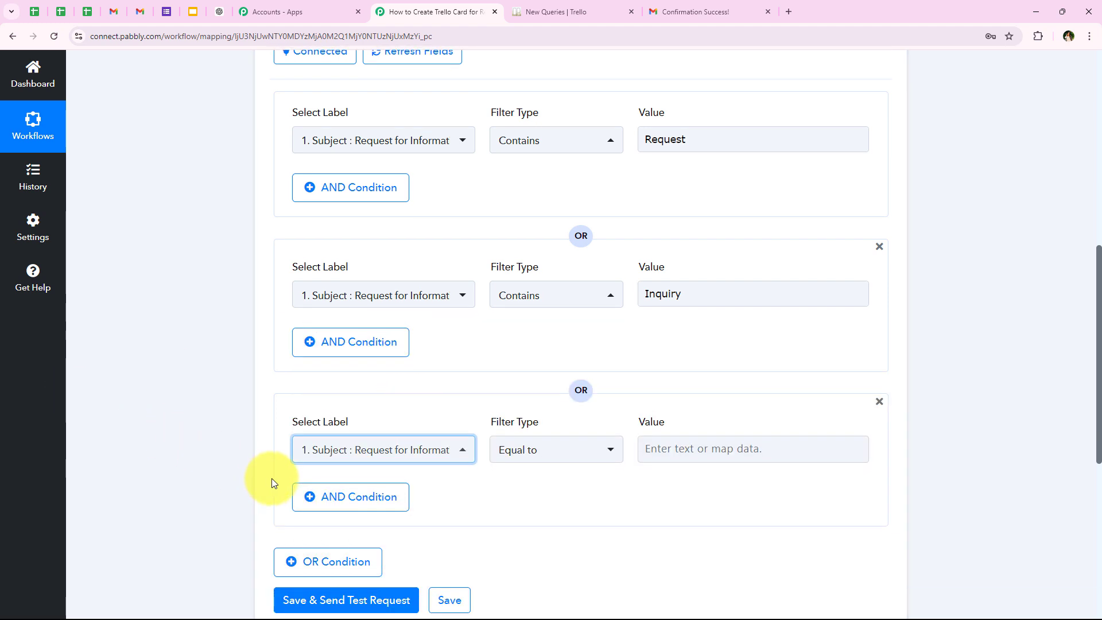
left_click(553, 450)
left_click(551, 296)
left_click(643, 446)
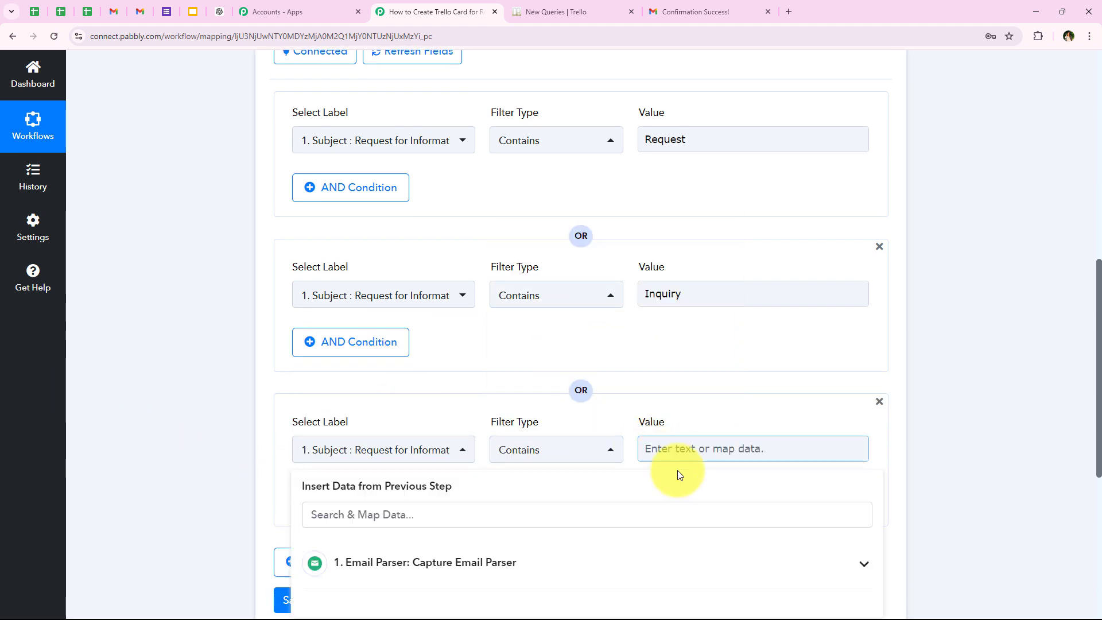
scroll(693, 471, "down", 1)
type("Query")
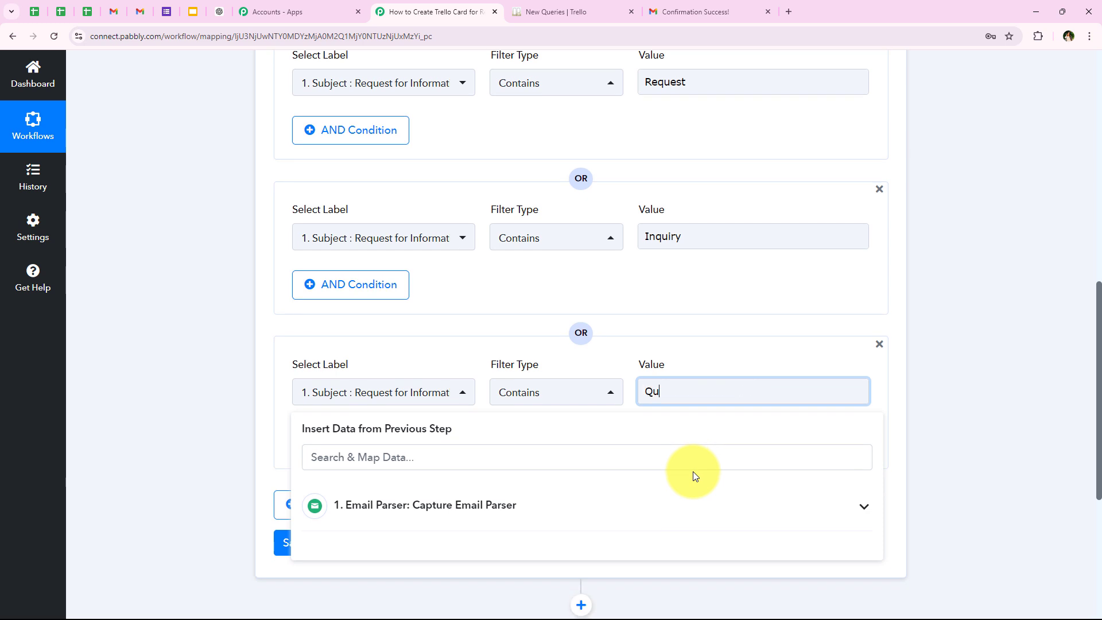
left_click(270, 317)
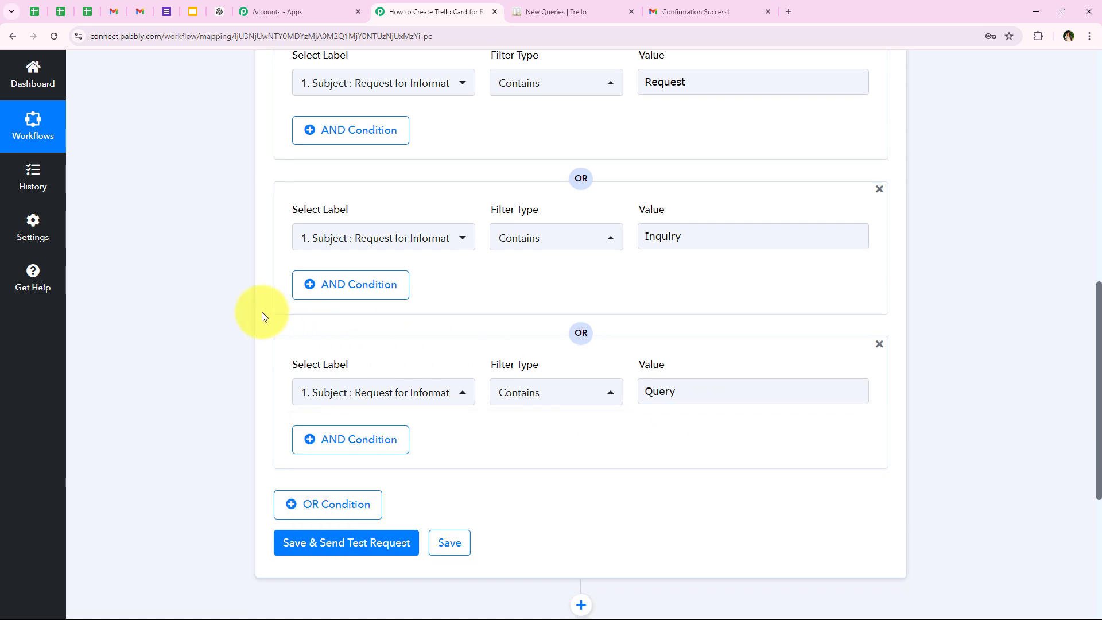
- Review the filter's OR conditions, checking the label, filter type and keyword value of each one
scroll(258, 336, "up", 1)
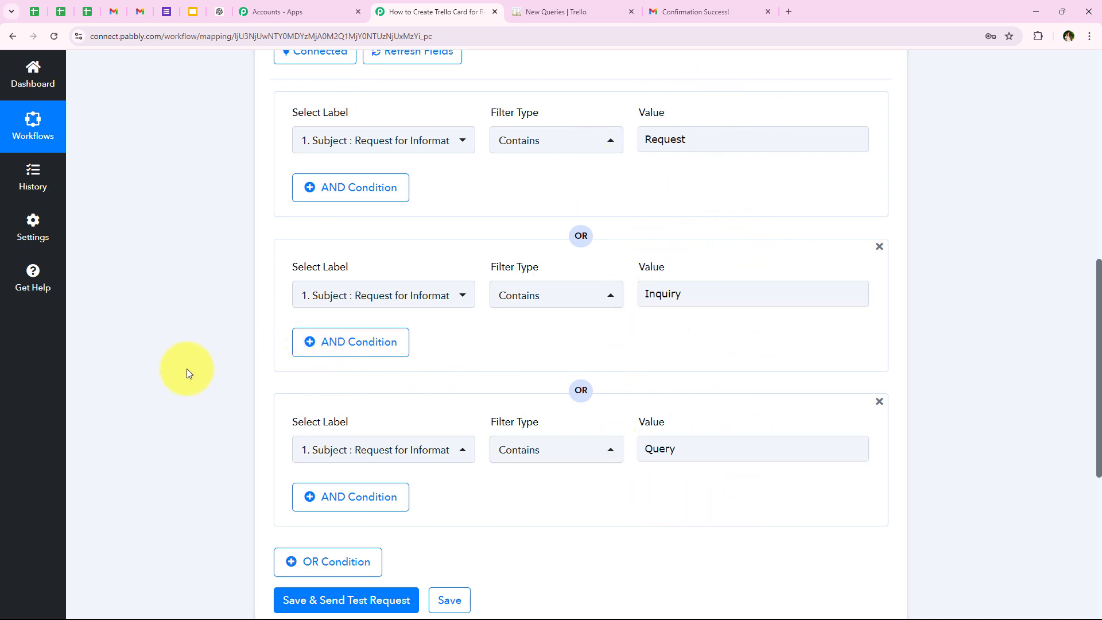
scroll(187, 369, "down", 1)
scroll(188, 368, "up", 2)
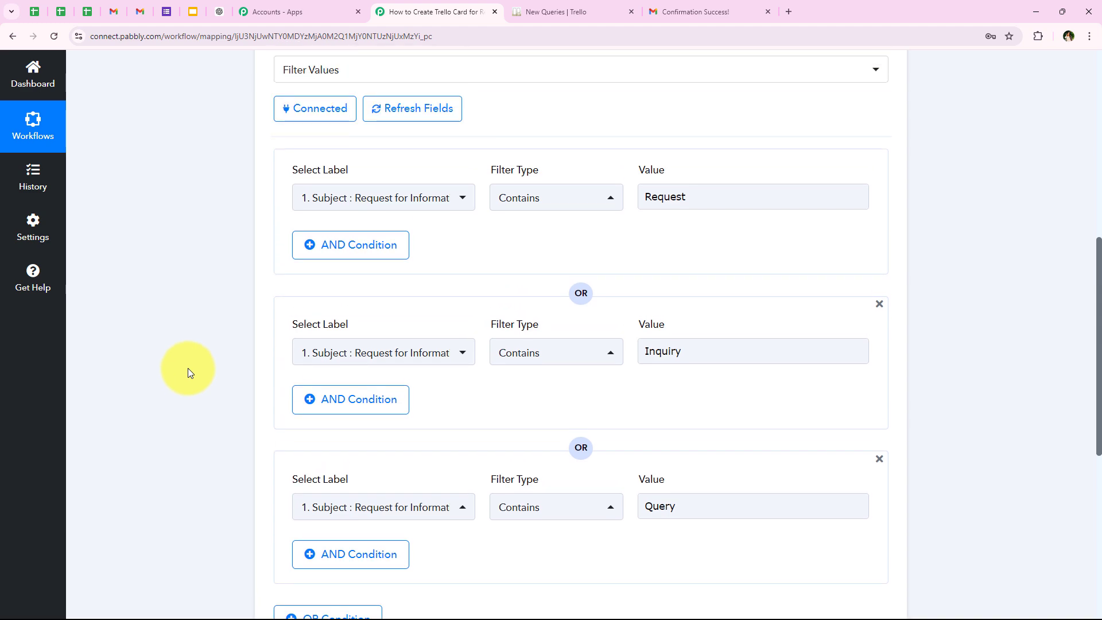
scroll(201, 344, "down", 3)
scroll(198, 373, "up", 4)
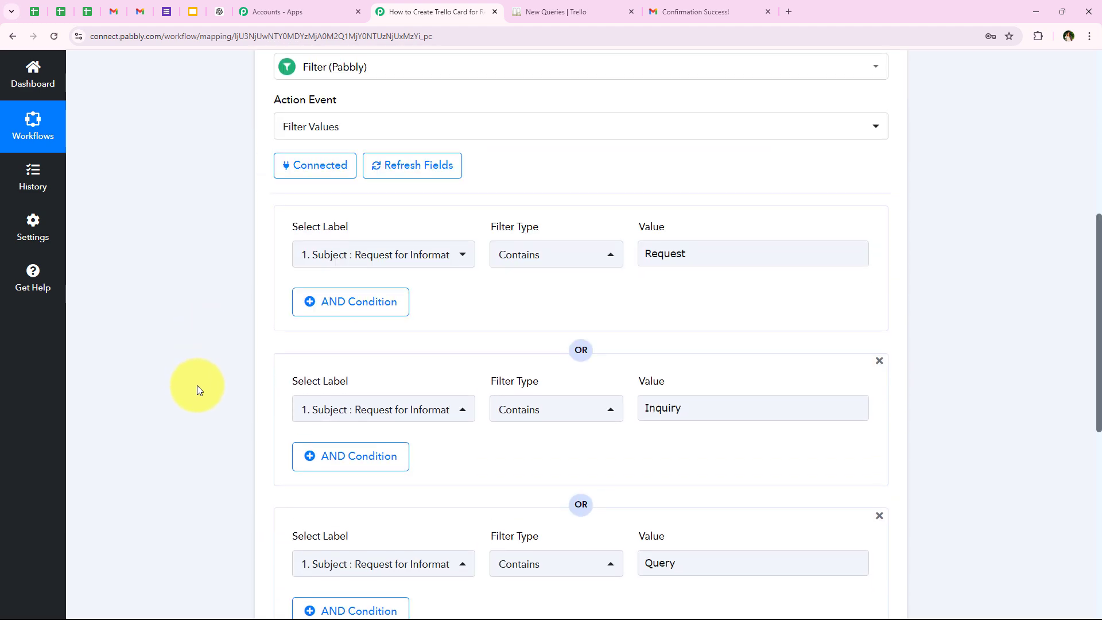
scroll(197, 385, "down", 2)
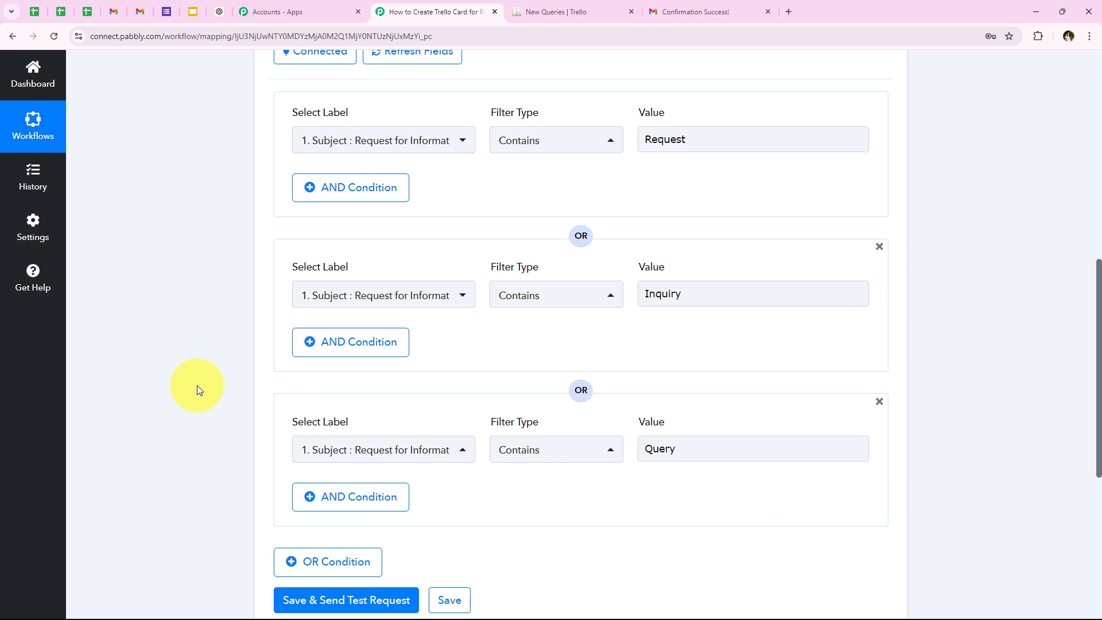
scroll(294, 388, "up", 1)
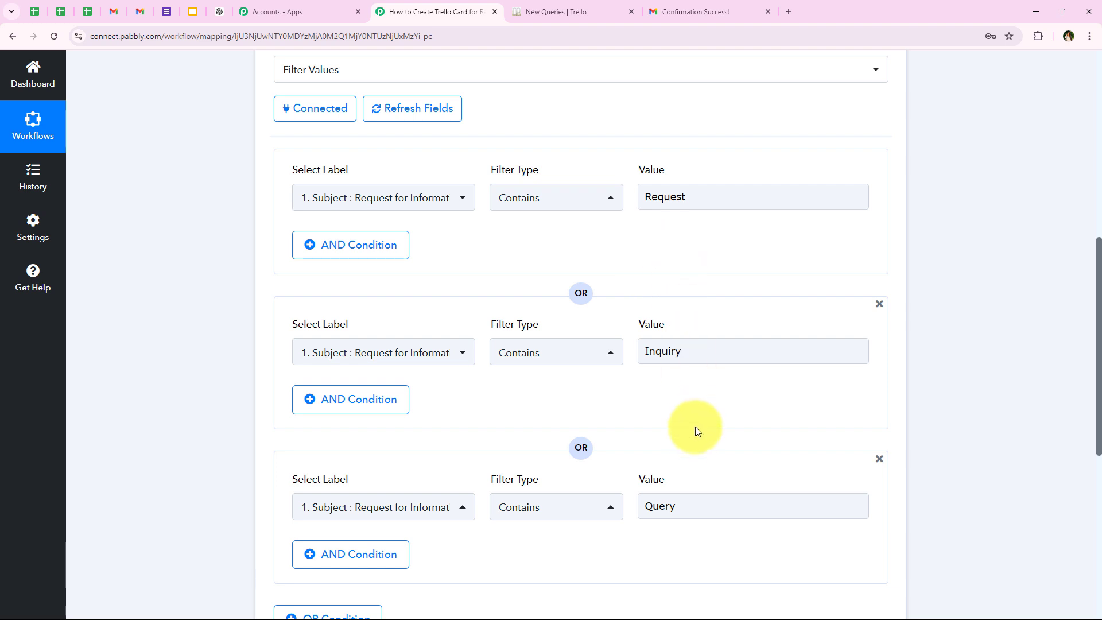
scroll(694, 433, "down", 2)
scroll(364, 333, "up", 2)
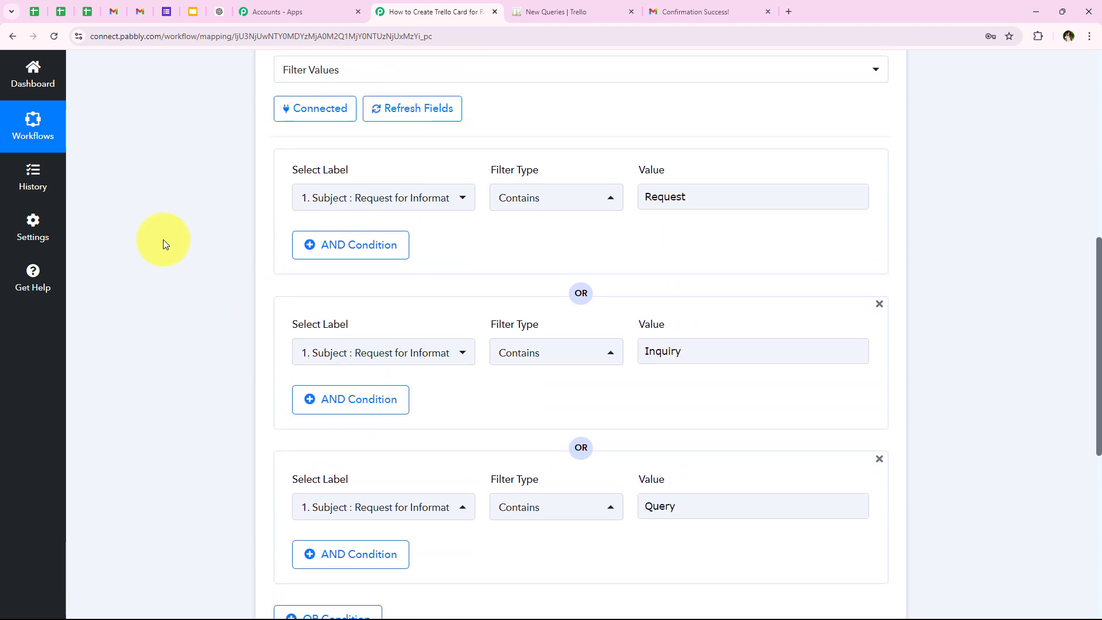
- Save the filter and send a test request, checking the Status and Message values in its response
scroll(228, 350, "down", 4)
left_click(342, 432)
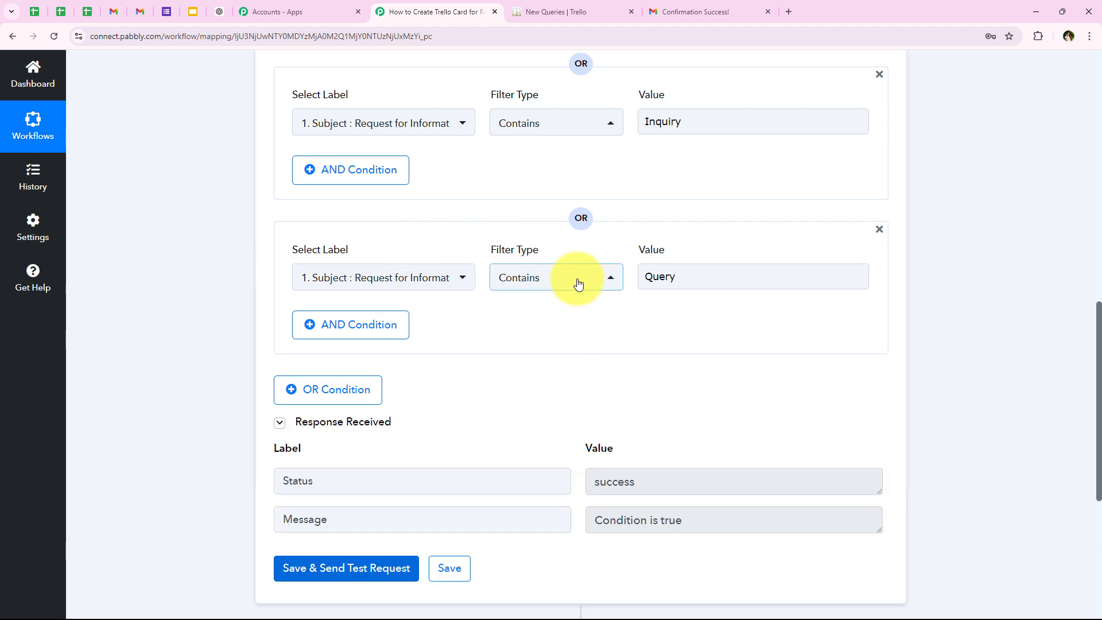
scroll(585, 275, "down", 2)
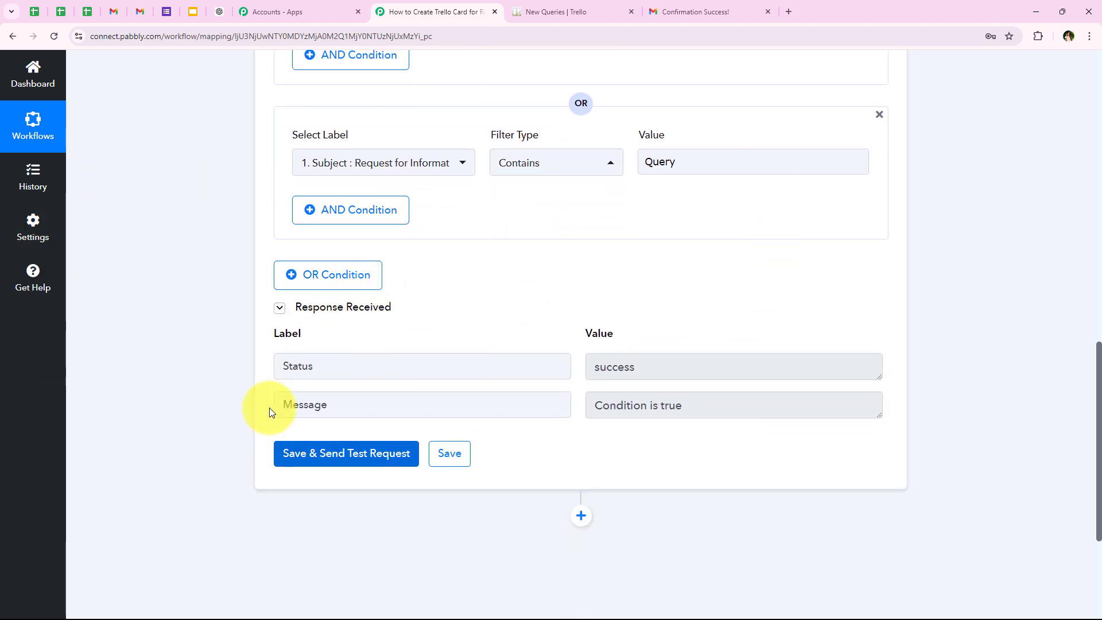
left_click_drag(277, 366, 575, 354)
left_click_drag(654, 363, 494, 400)
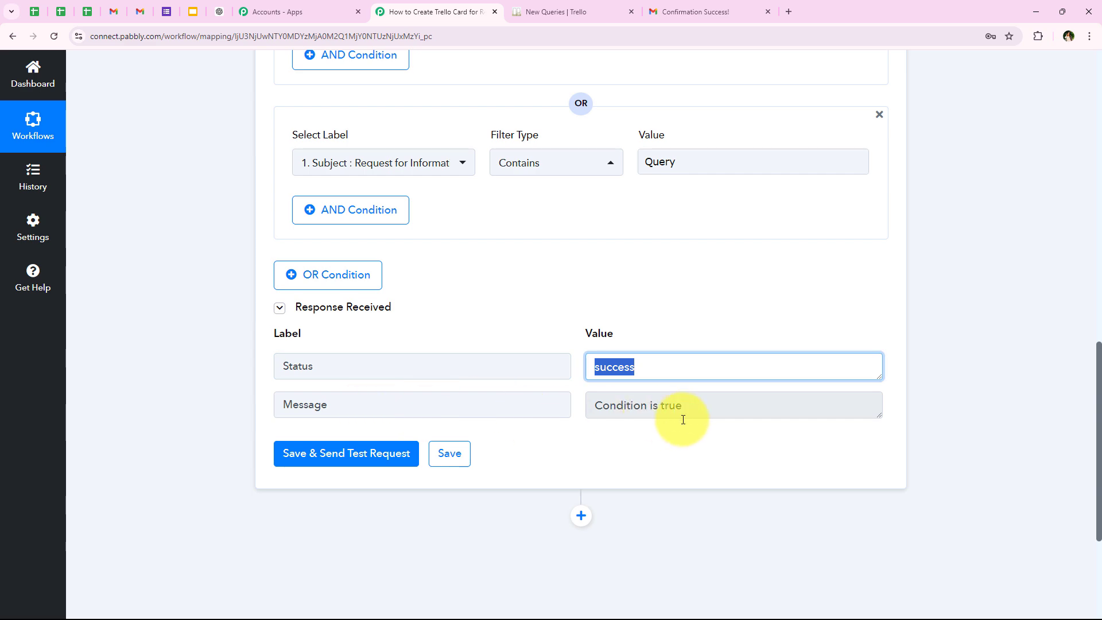
left_click_drag(717, 413, 582, 432)
left_click(583, 436)
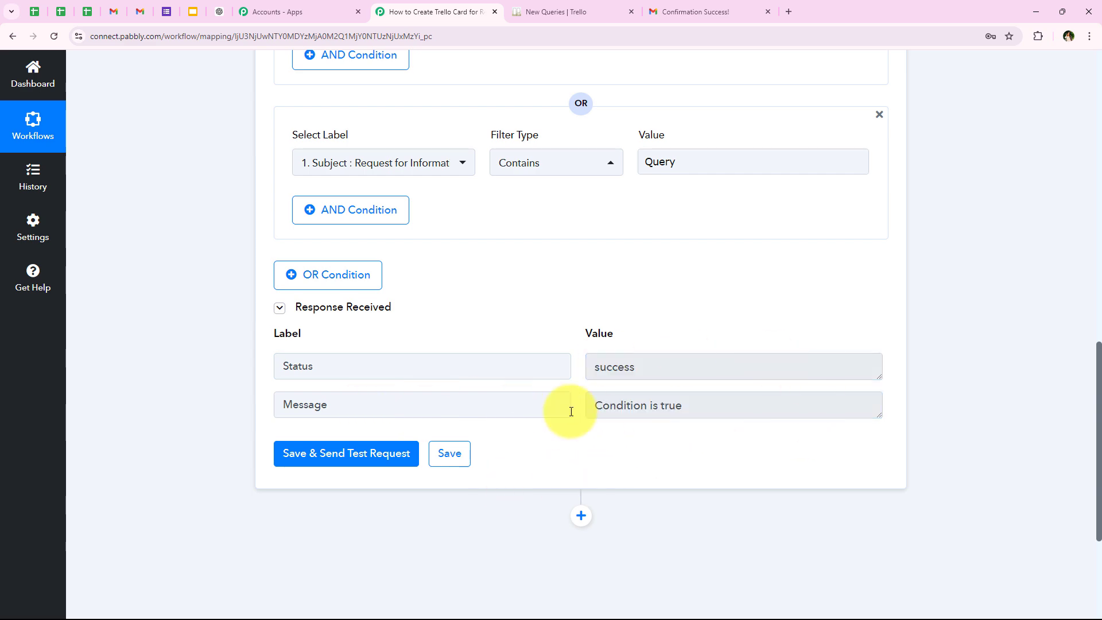
- Compare the filter conditions with the test response and collapse the Filter step
scroll(510, 396, "up", 3)
scroll(639, 389, "up", 3)
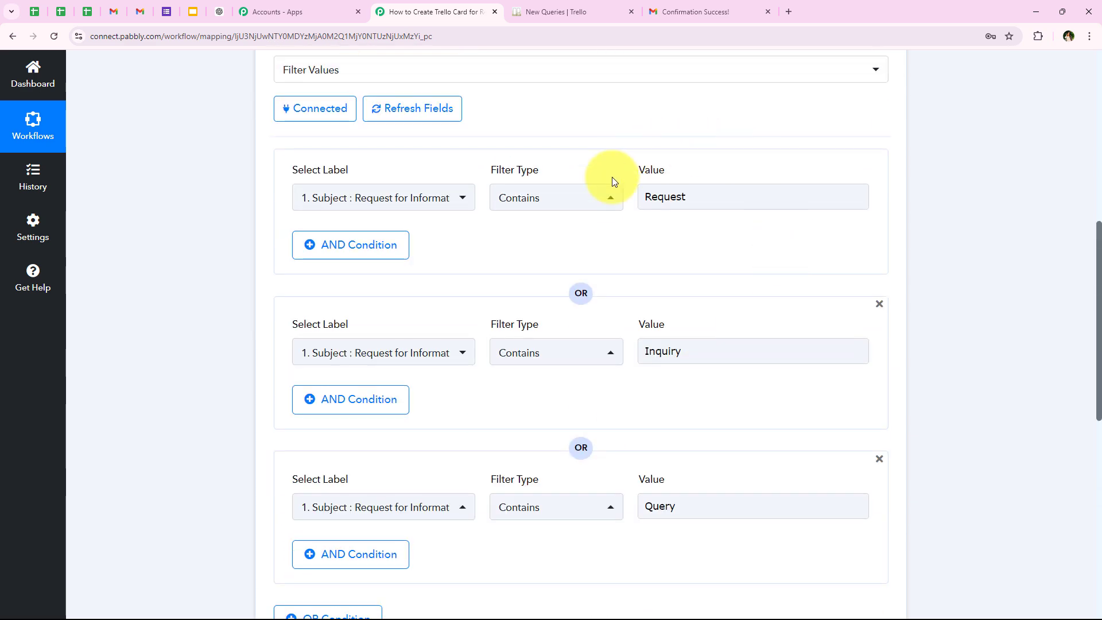
scroll(452, 315, "down", 7)
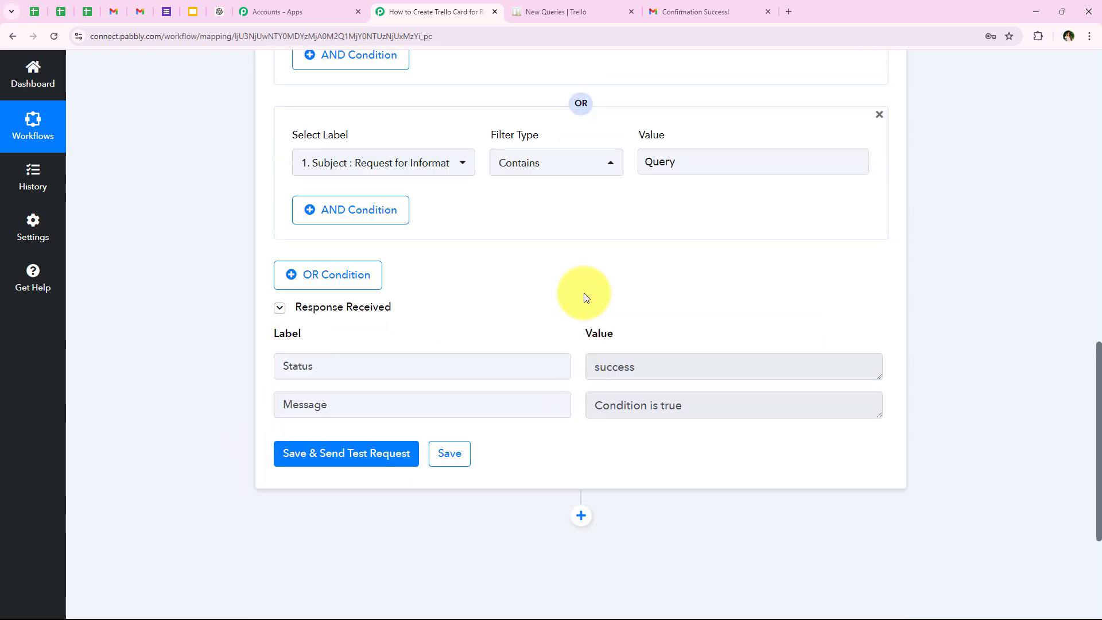
scroll(224, 441, "up", 3)
scroll(221, 434, "up", 10)
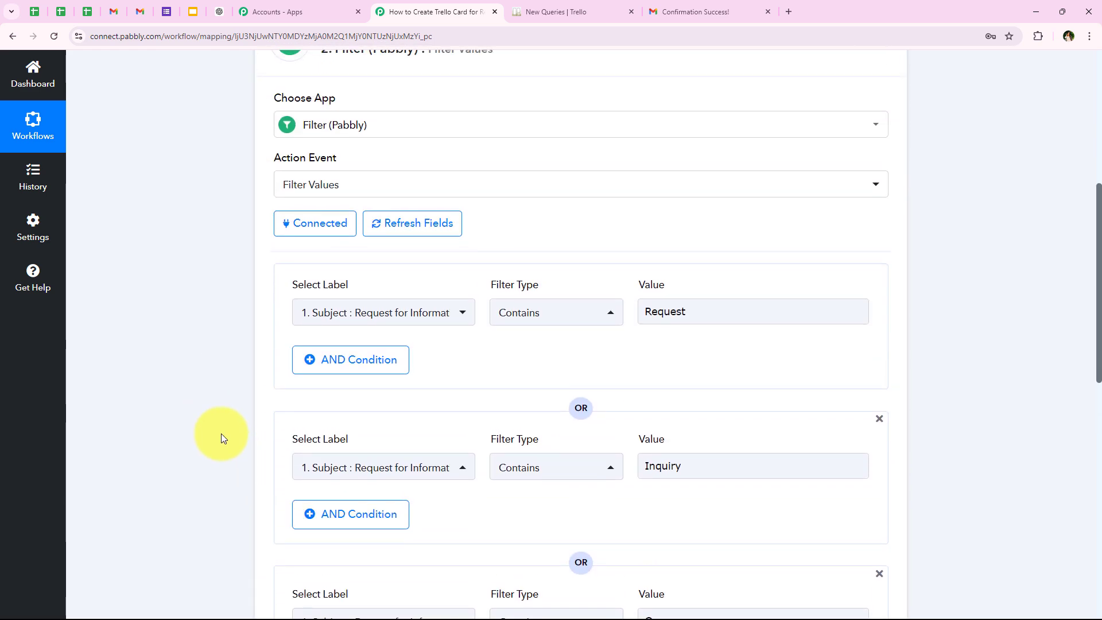
left_click(387, 350)
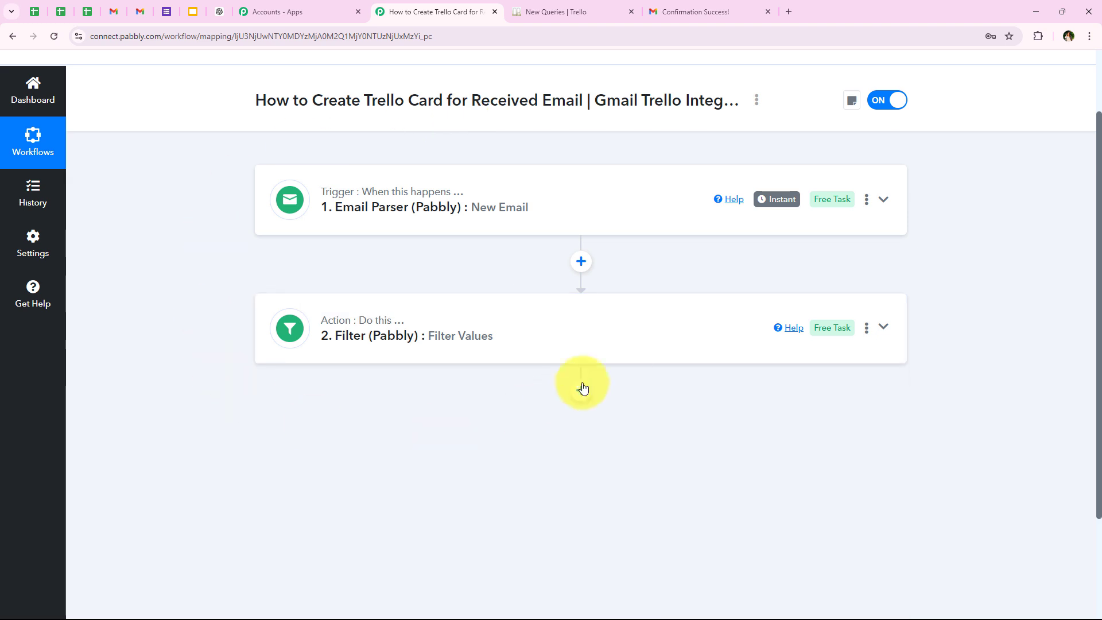
- Add an action step after the filter using Trello with the event Create a Card (With Plain Text type Description)
left_click(581, 391)
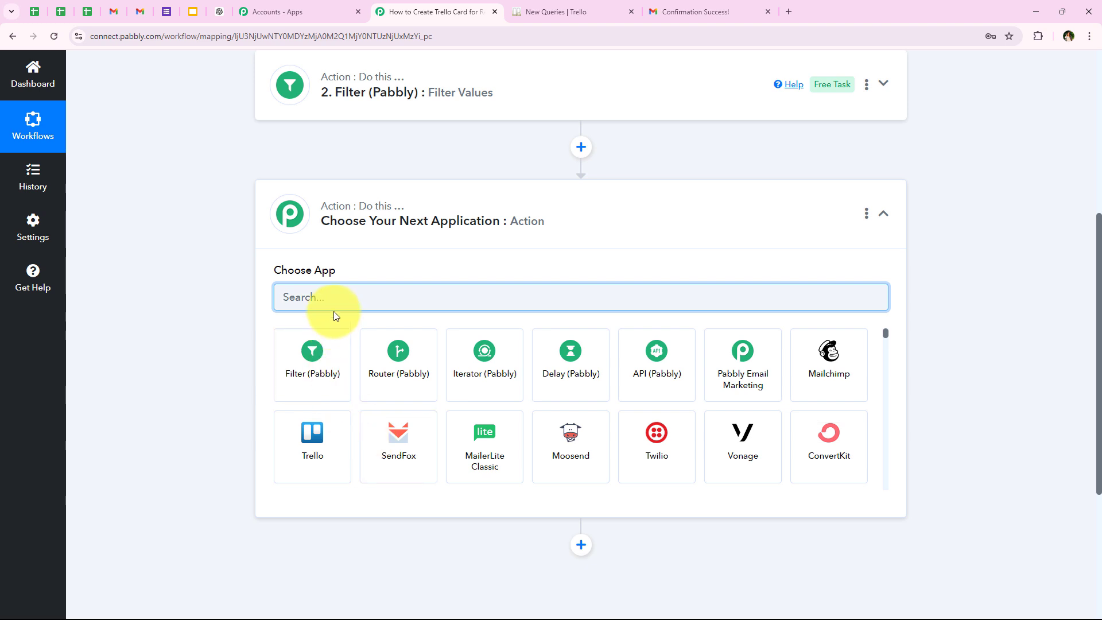
type("Tre")
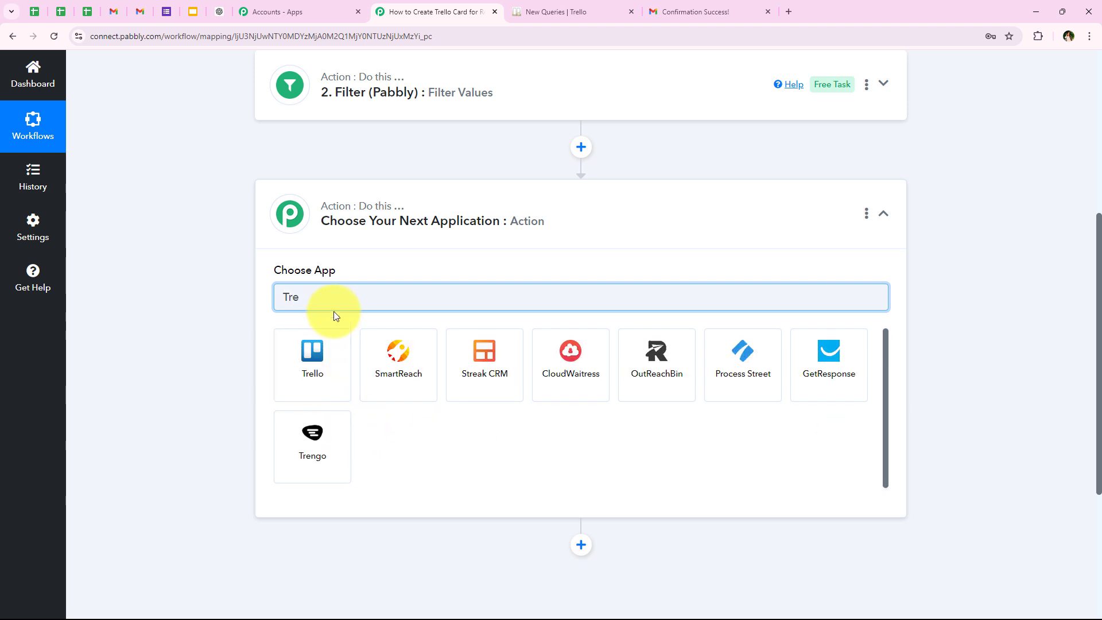
type("ll")
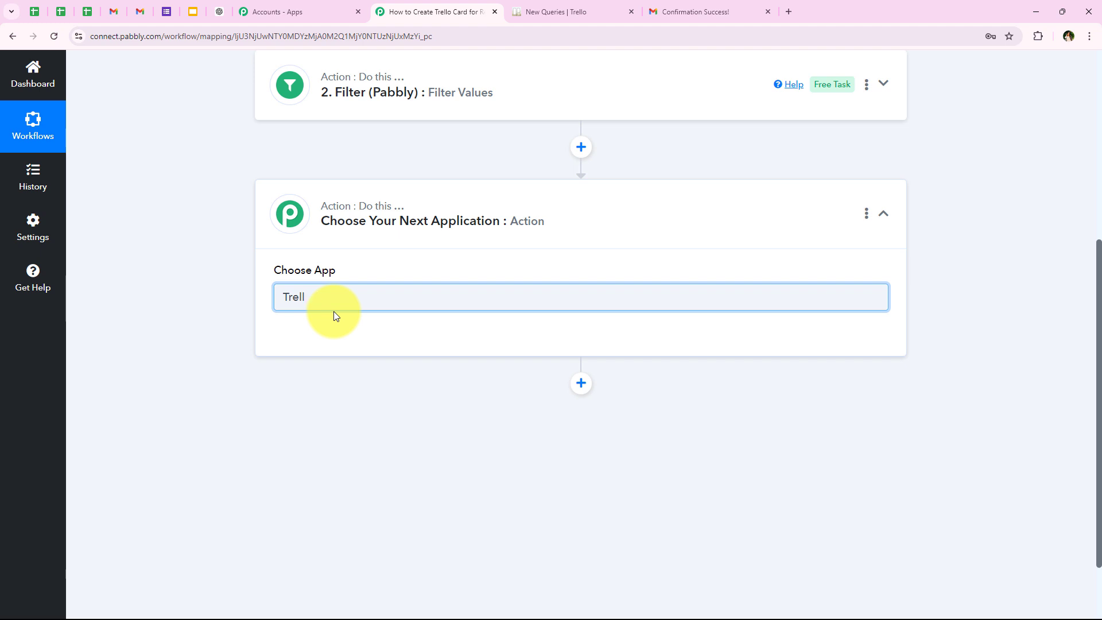
type("o")
left_click(309, 359)
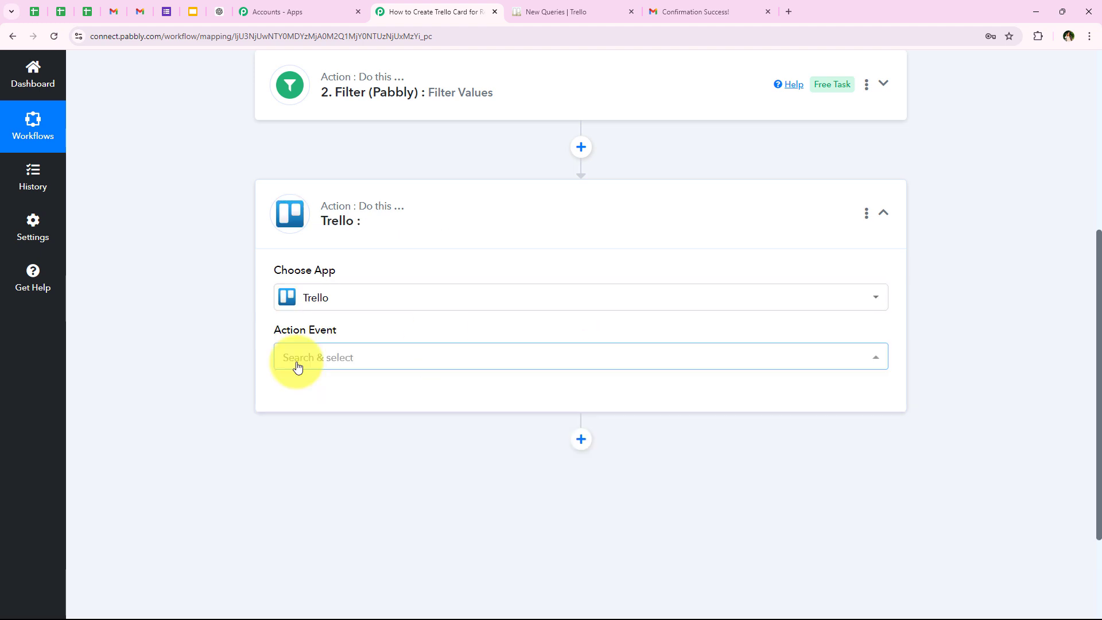
left_click(297, 367)
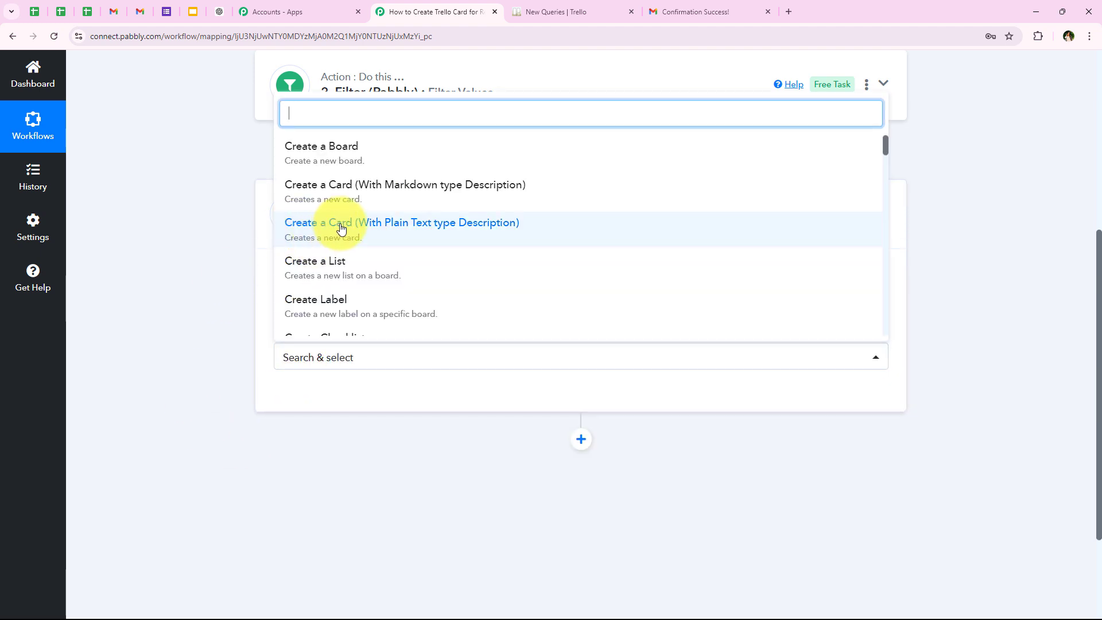
left_click(489, 234)
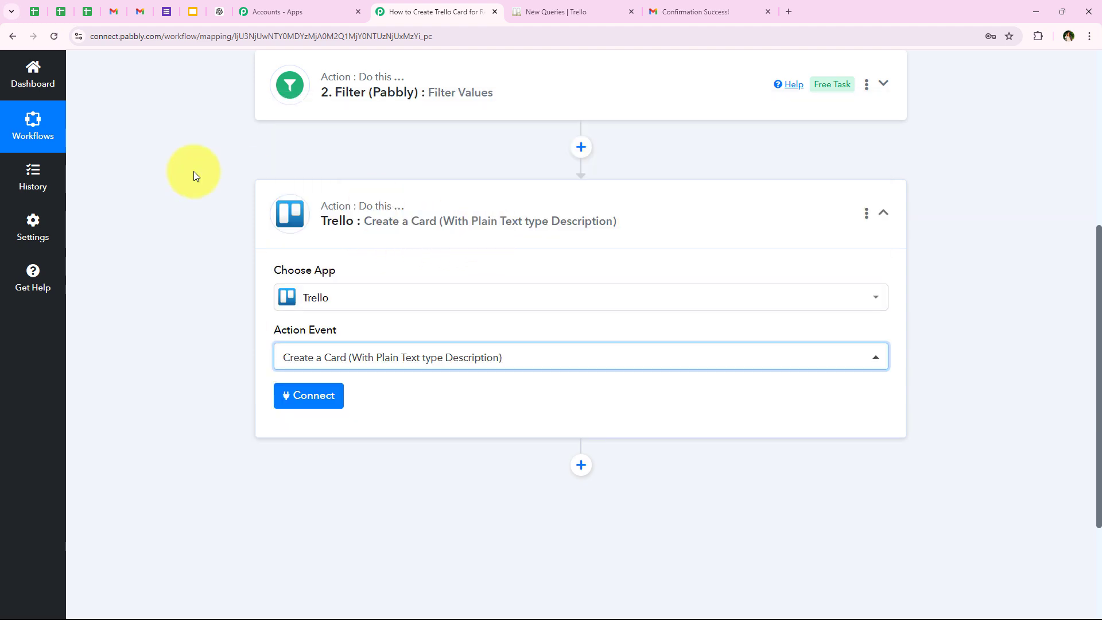
- Start connecting a Trello account to the action step and choose to add a new connection
left_click(315, 401)
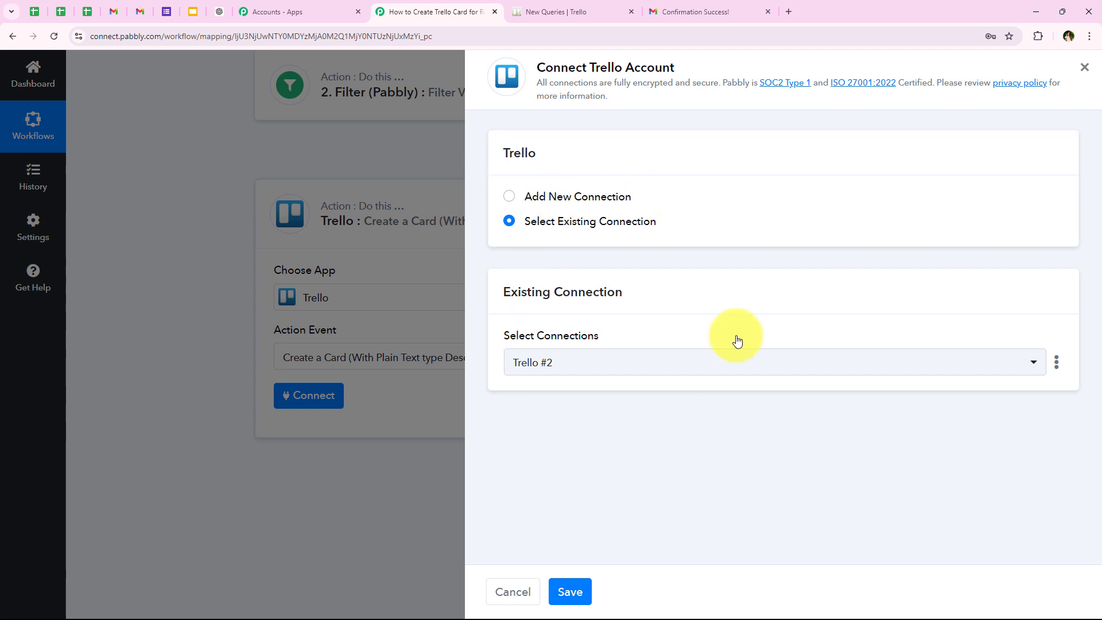
left_click_drag(525, 198, 626, 197)
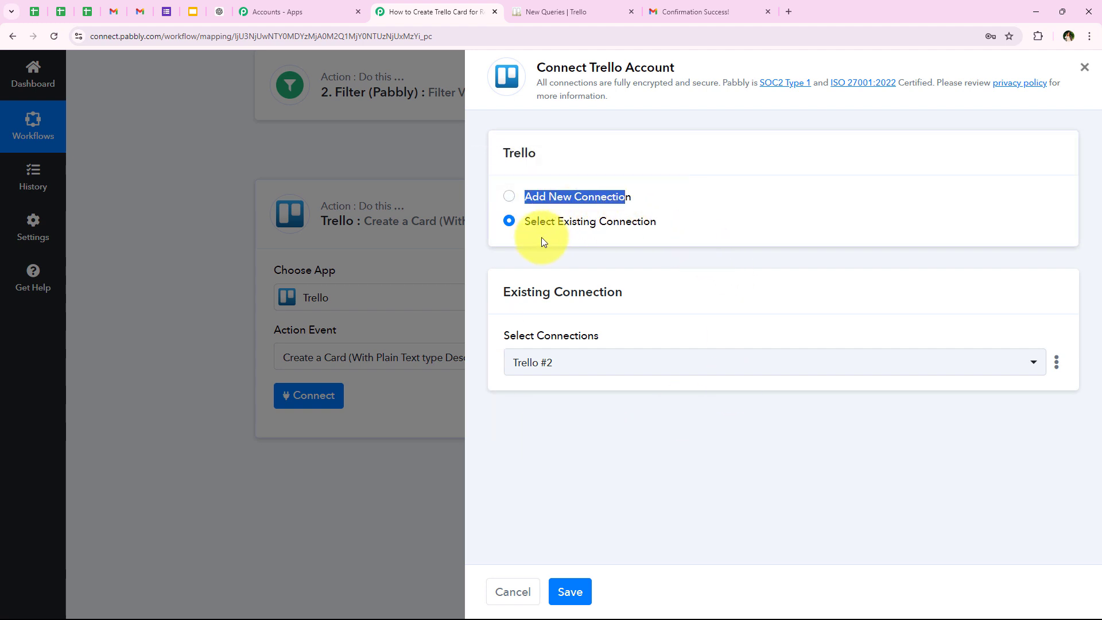
left_click(660, 256)
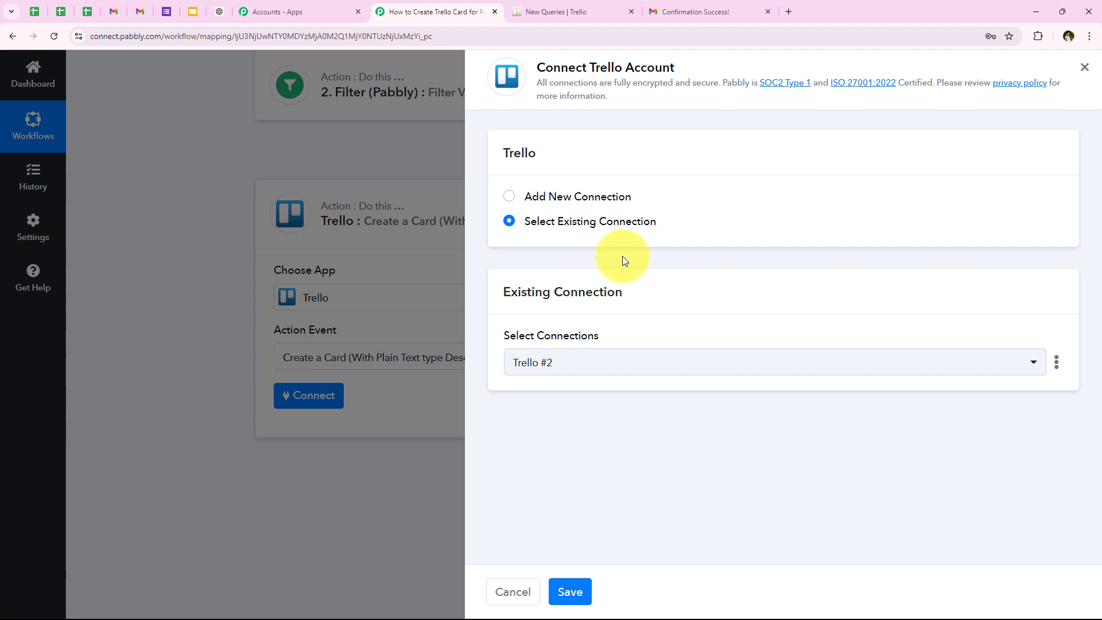
left_click(564, 199)
scroll(561, 367, "down", 3)
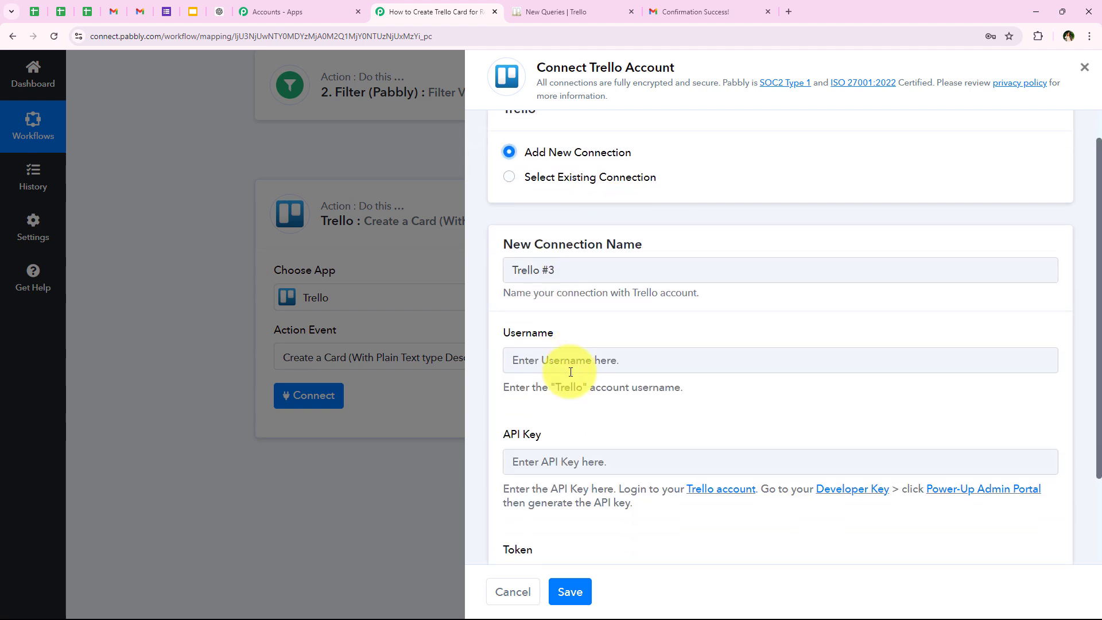
- Review the Username, API Key and Token fields and the instructions for generating the API key
double_click(506, 224)
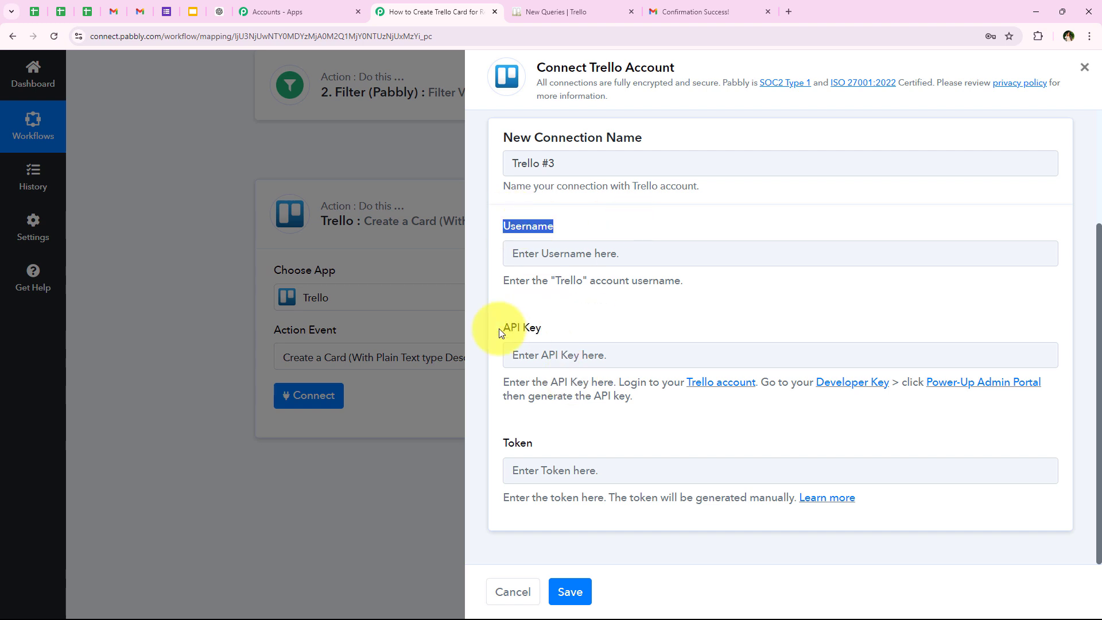
left_click_drag(498, 328, 624, 337)
left_click_drag(534, 443, 621, 450)
left_click(755, 256)
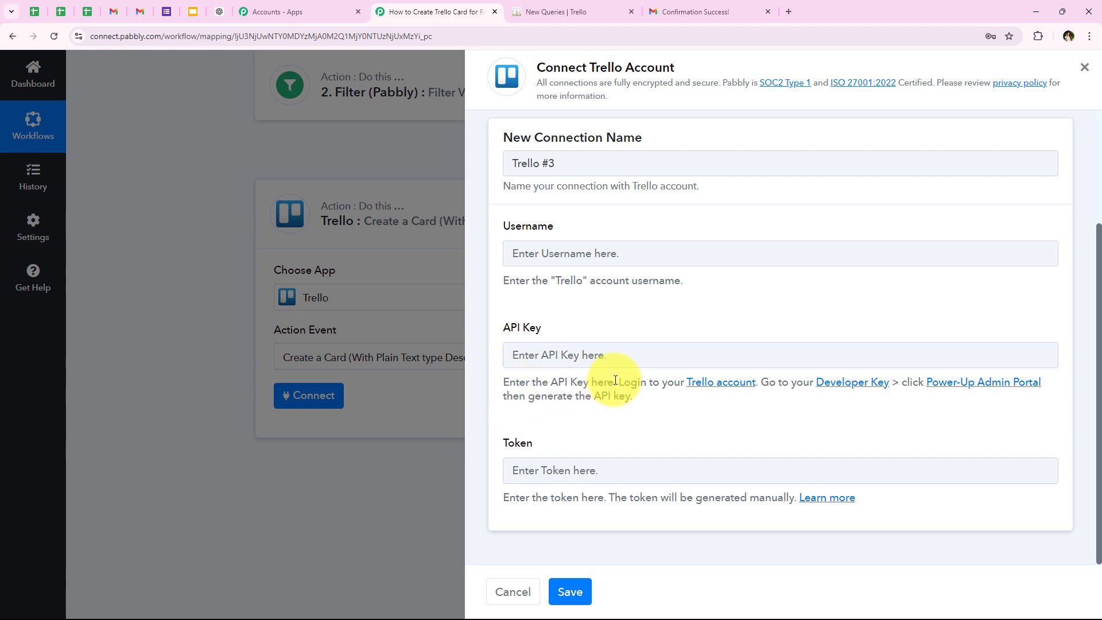
left_click_drag(615, 381, 970, 400)
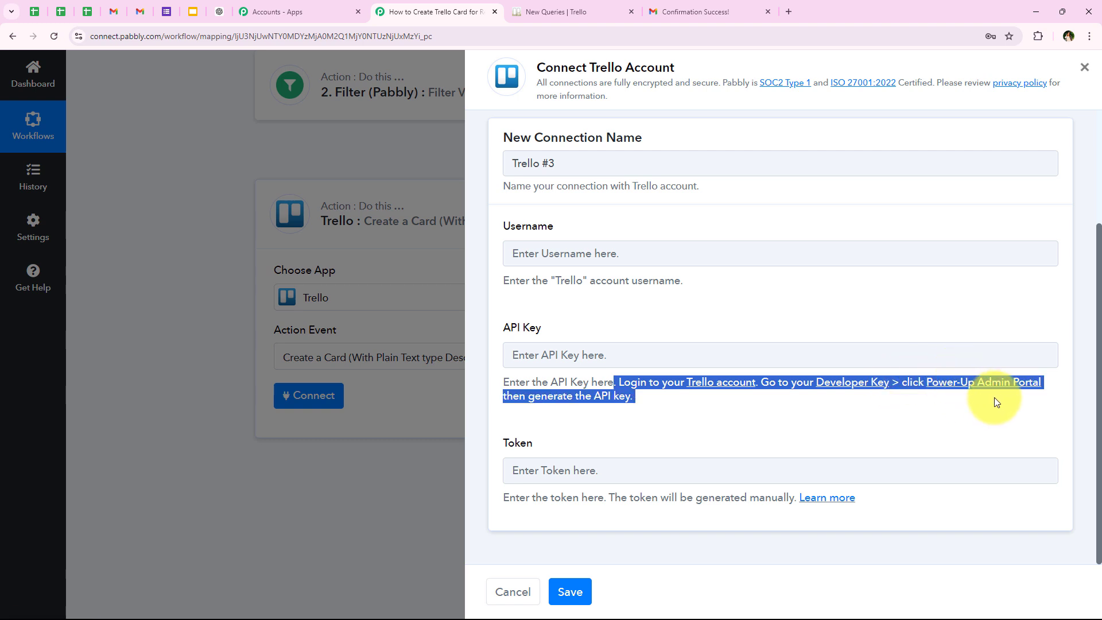
left_click(643, 374)
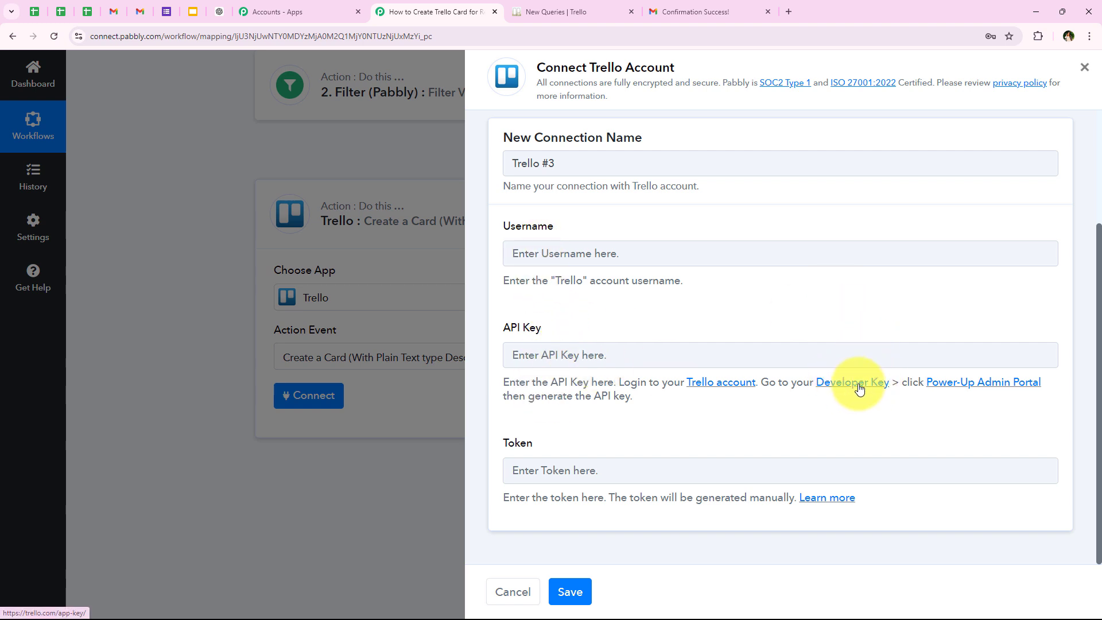
- Copy the personal key from Trello's Developer API Keys page into the connection's API Key field
left_click(832, 393)
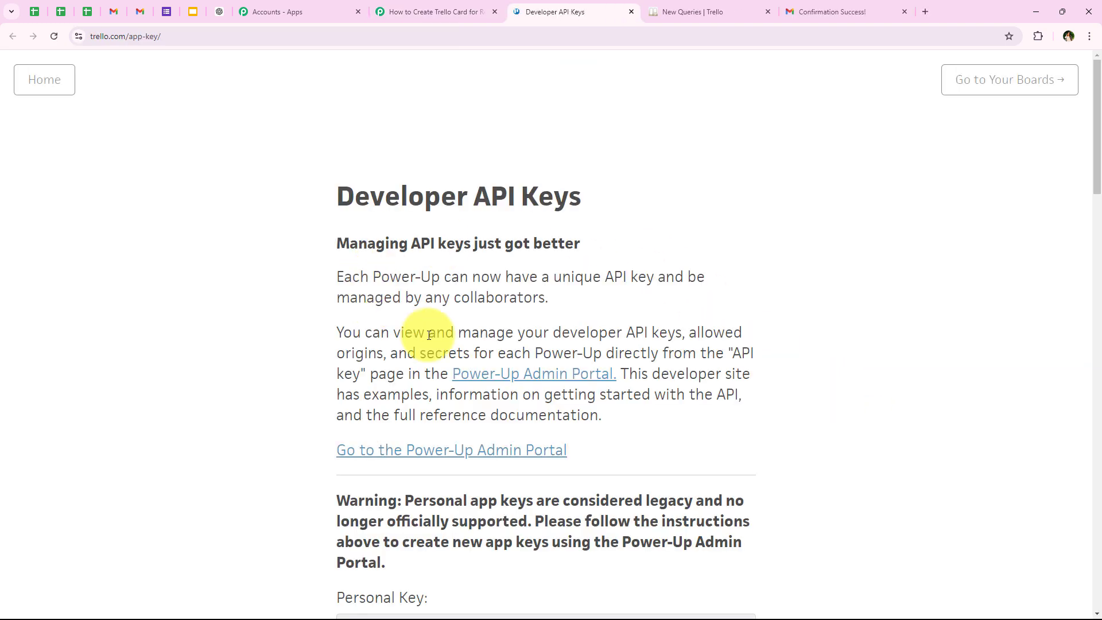
scroll(275, 331, "down", 3)
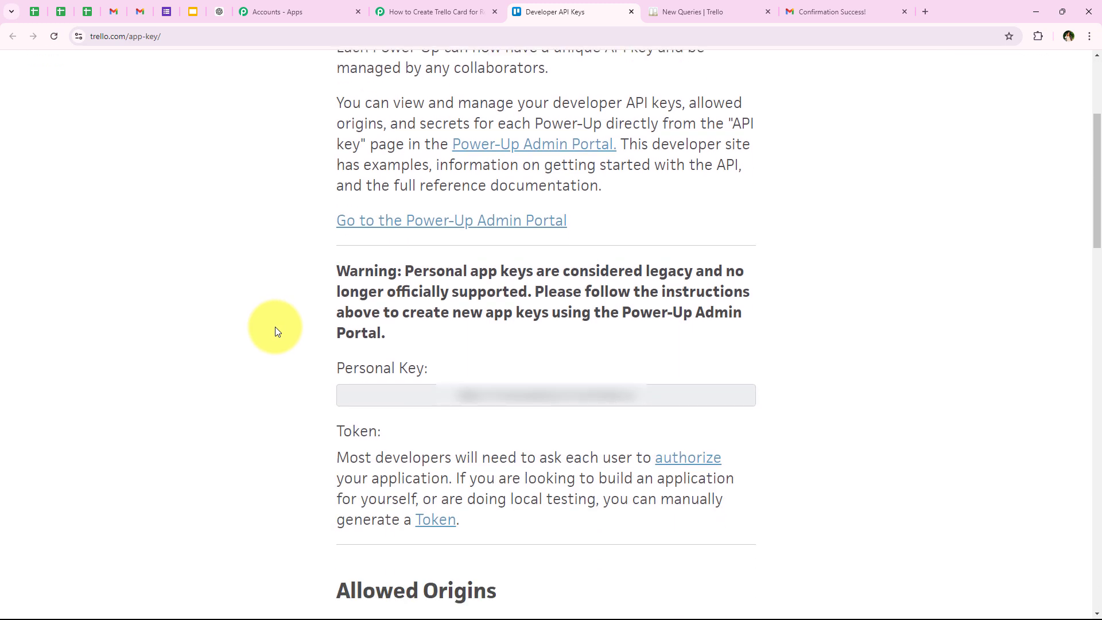
left_click_drag(332, 365, 508, 376)
left_click_drag(651, 406, 390, 411)
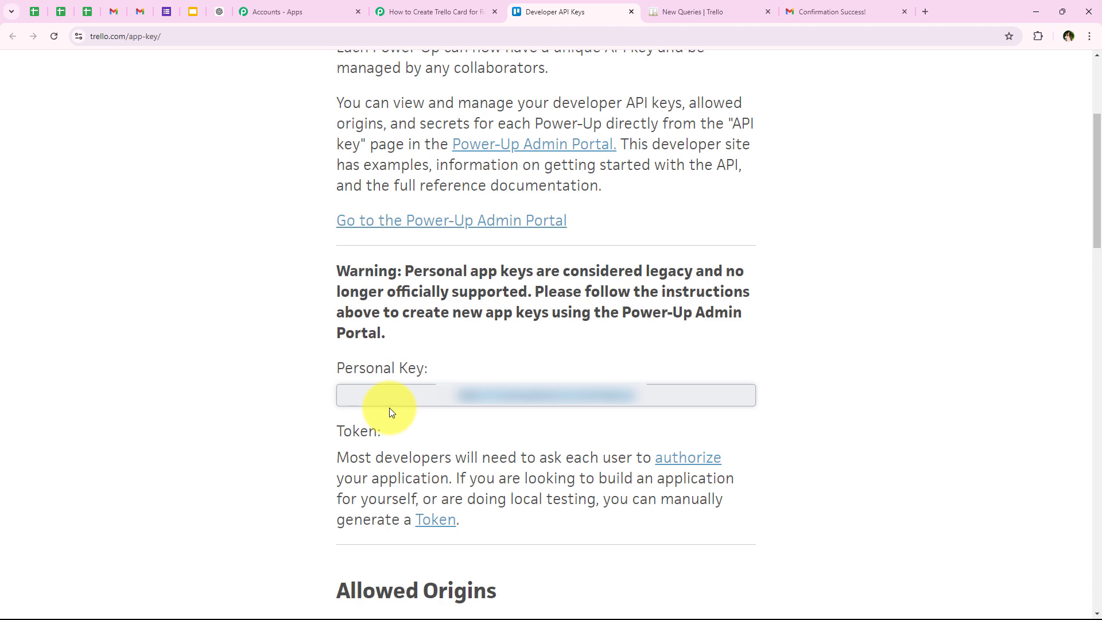
left_click(393, 10)
left_click(530, 354)
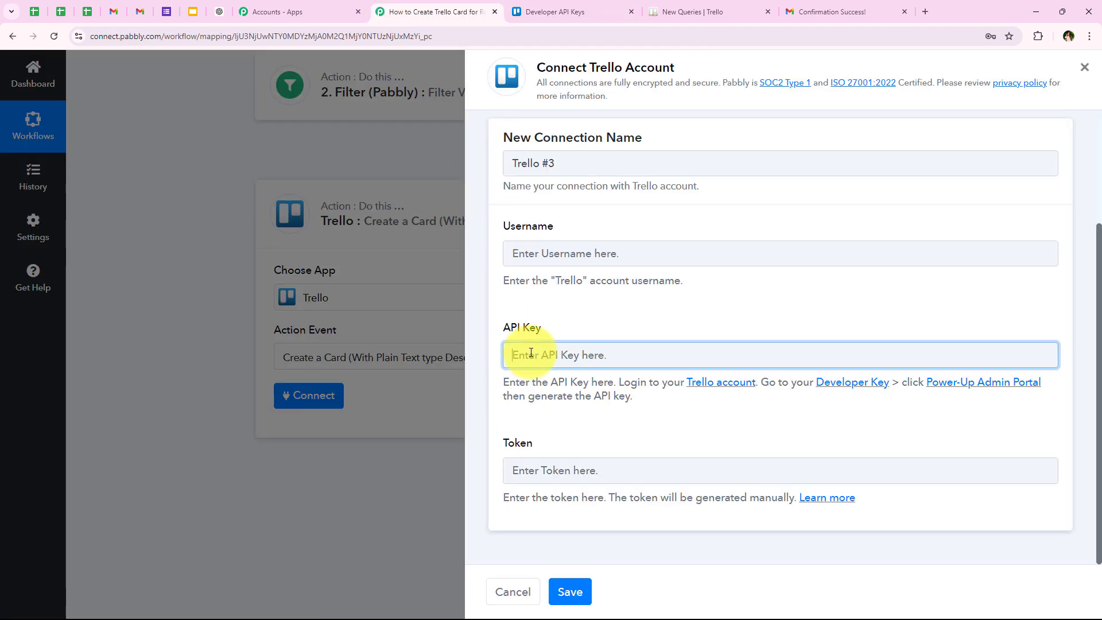
key("ctrl+v")
left_click(556, 330)
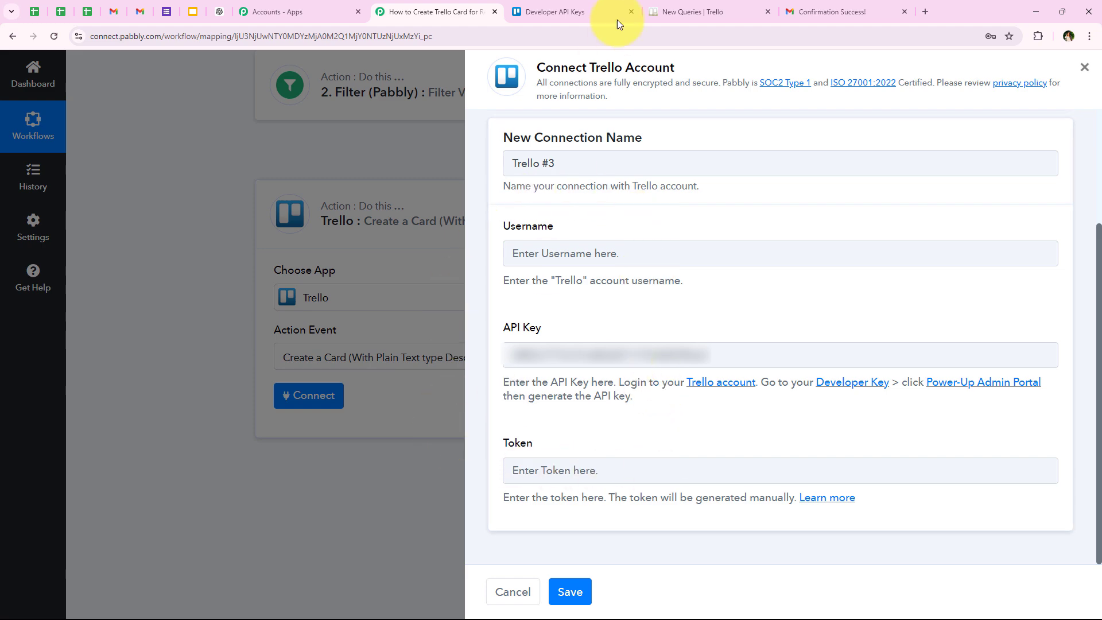
- Return to the Developer API Keys page and open the authorization page for manually generating a Token
left_click(554, 10)
scroll(397, 383, "down", 1)
left_click_drag(328, 375, 383, 377)
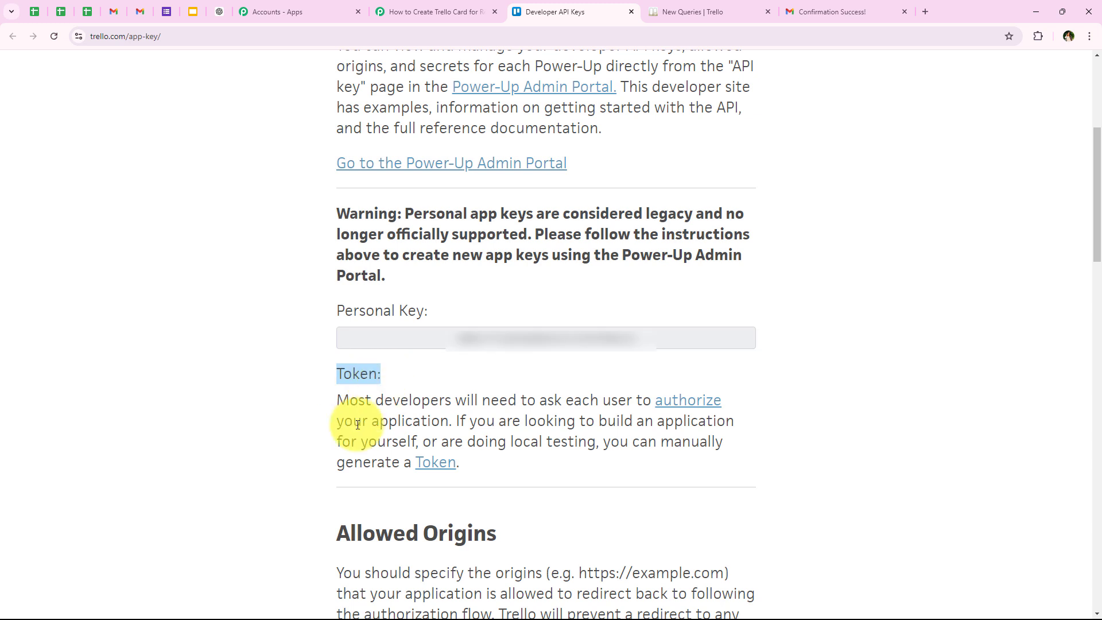
left_click(240, 491)
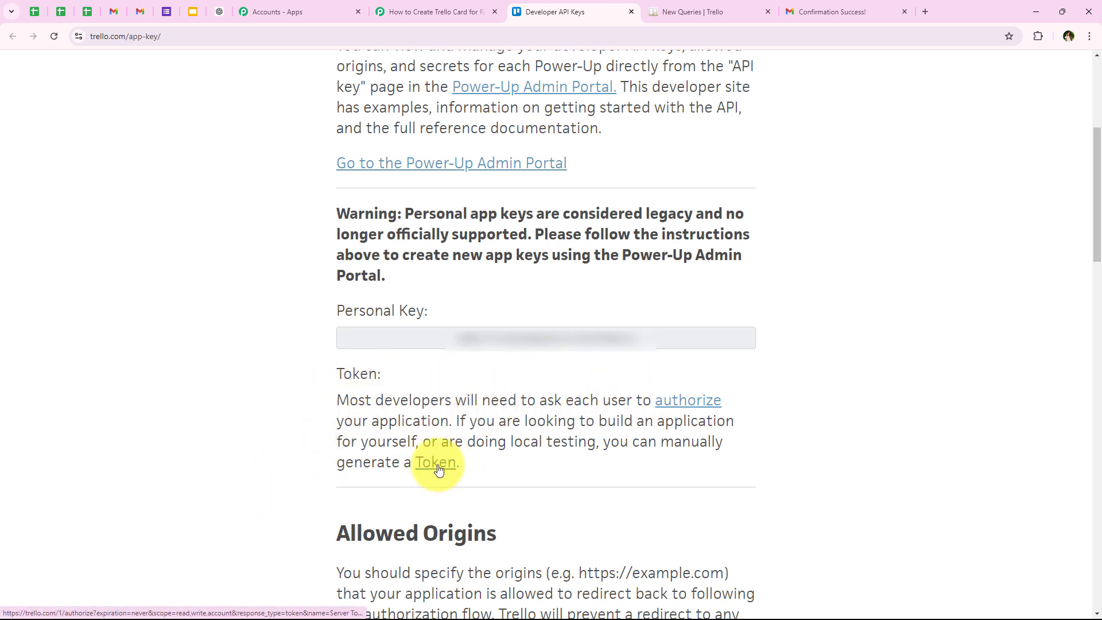
left_click_drag(602, 439, 428, 480)
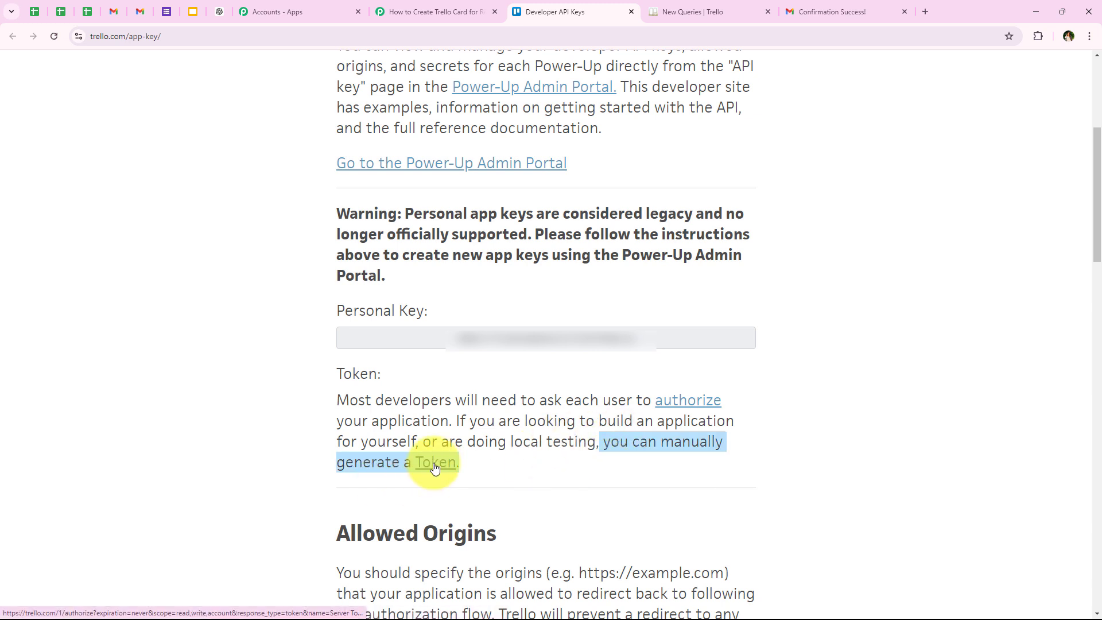
left_click(484, 473)
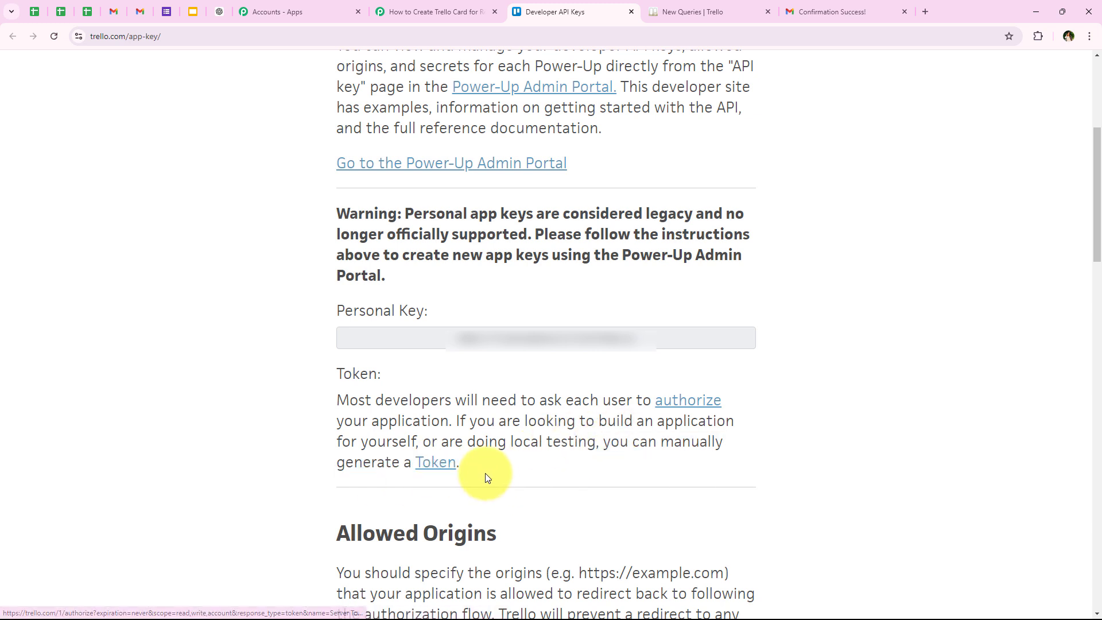
left_click(429, 468)
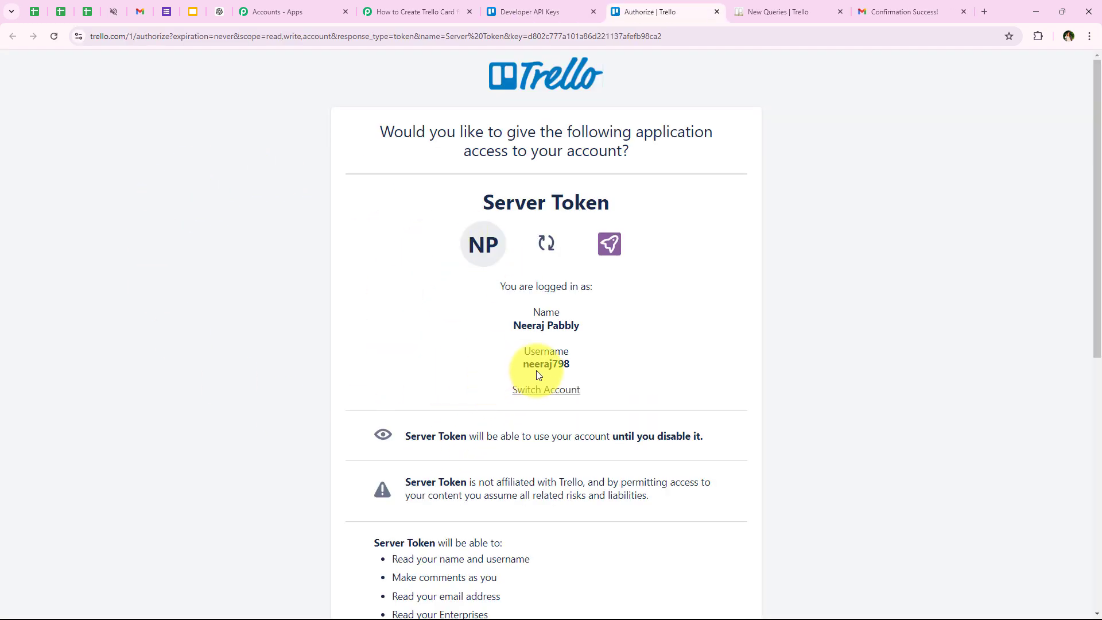
- Copy the account username from the Trello authorization page into the connection's Username field
left_click_drag(516, 370, 560, 359)
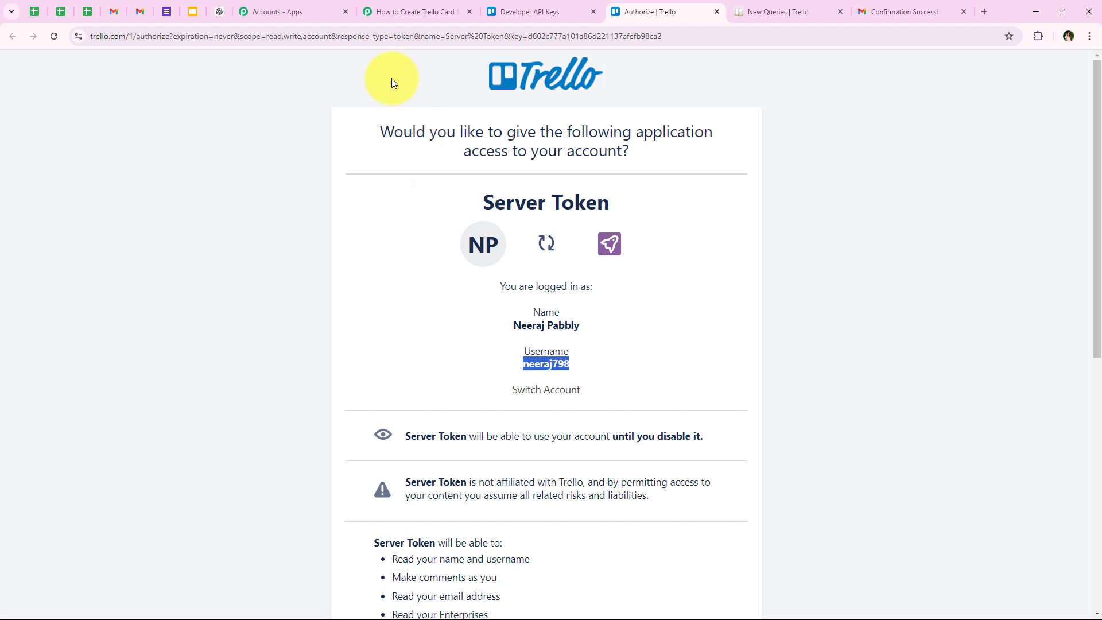
left_click(396, 11)
left_click(585, 244)
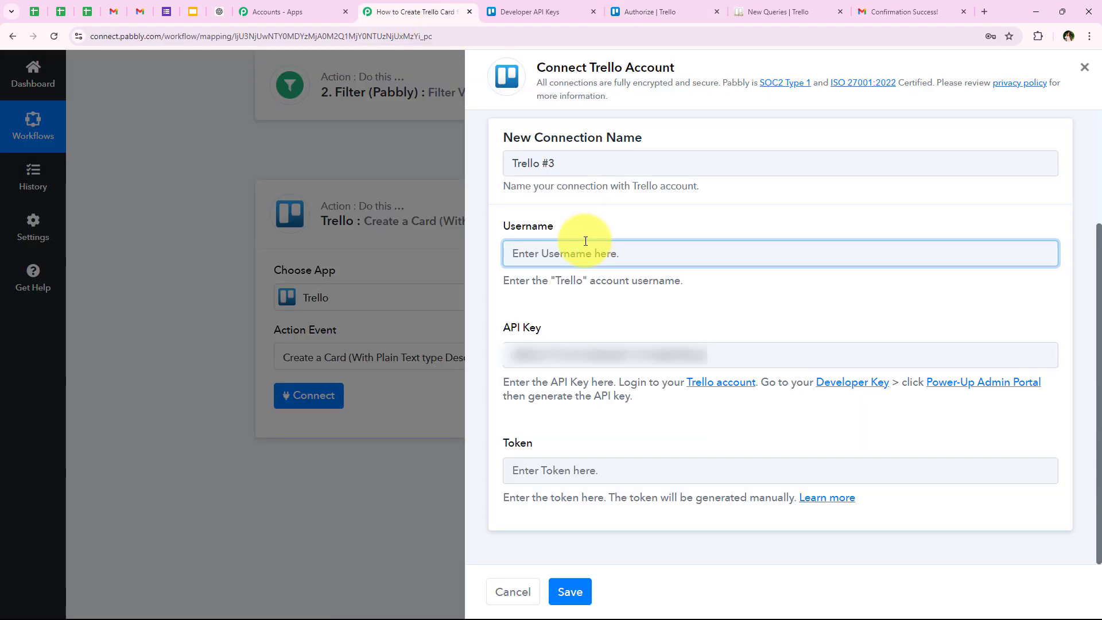
left_click(522, 443)
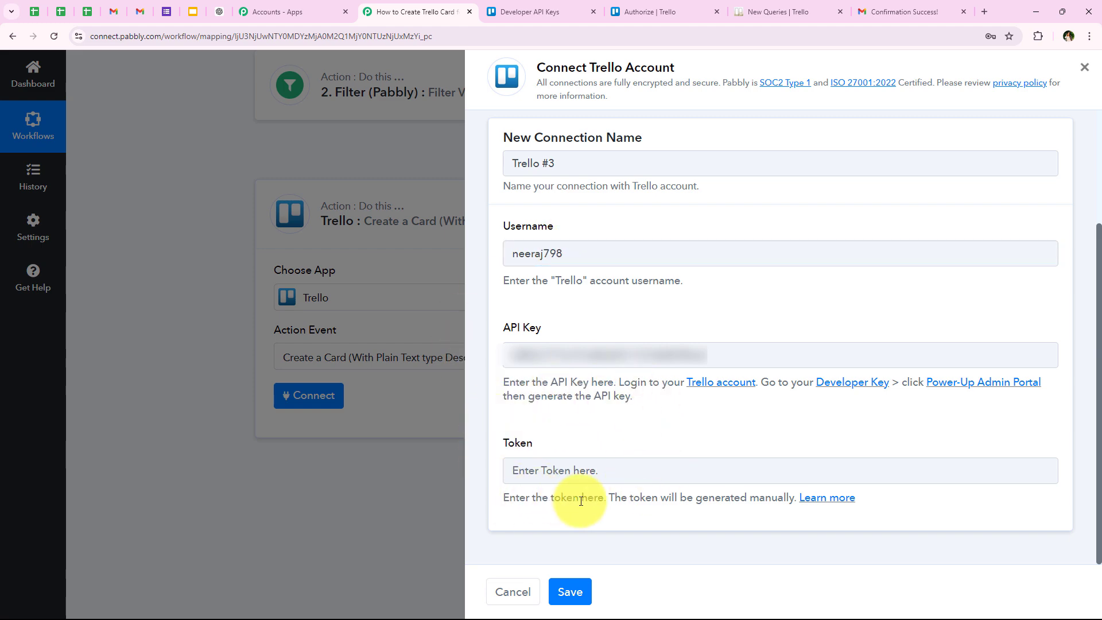
- Review the permissions requested by Server Token on the Trello authorization page and allow access
left_click(648, 4)
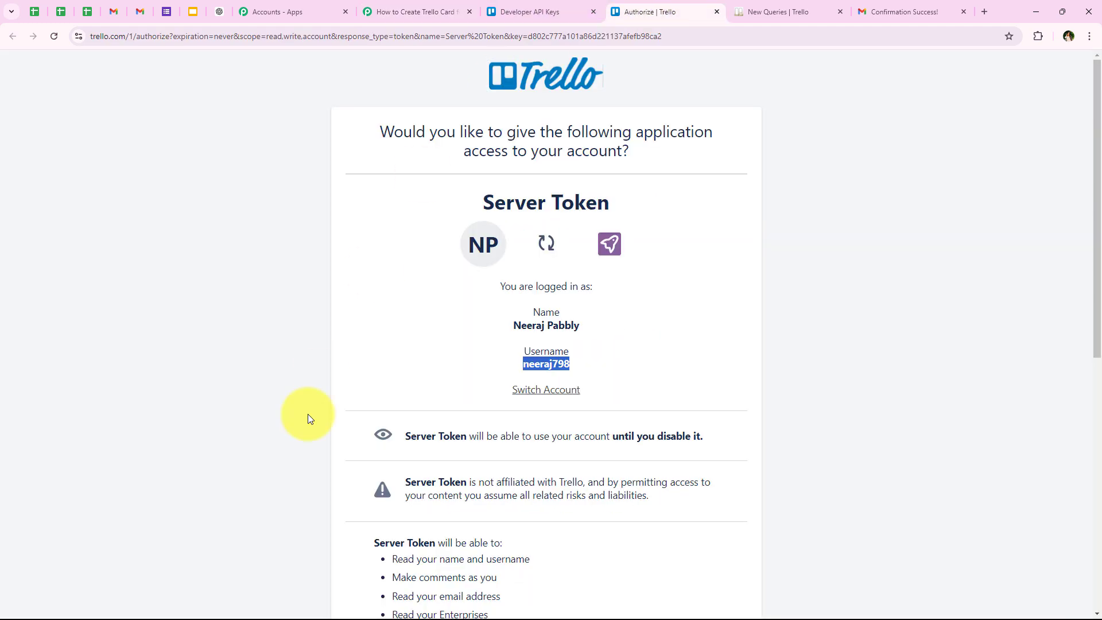
scroll(307, 415, "down", 5)
scroll(308, 414, "down", 1)
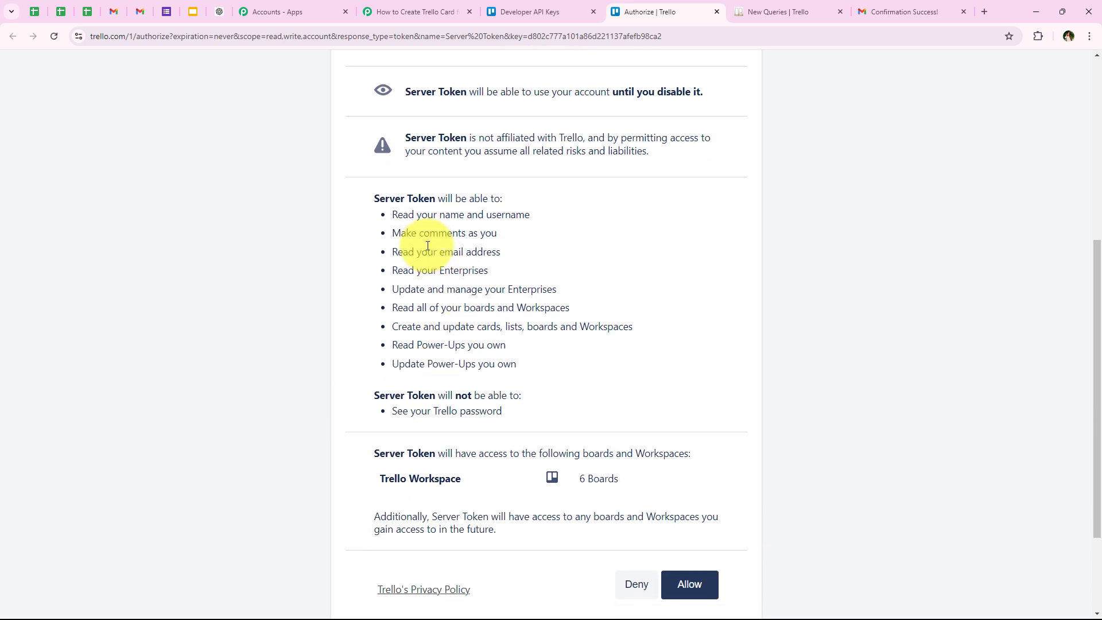
left_click_drag(386, 213, 560, 368)
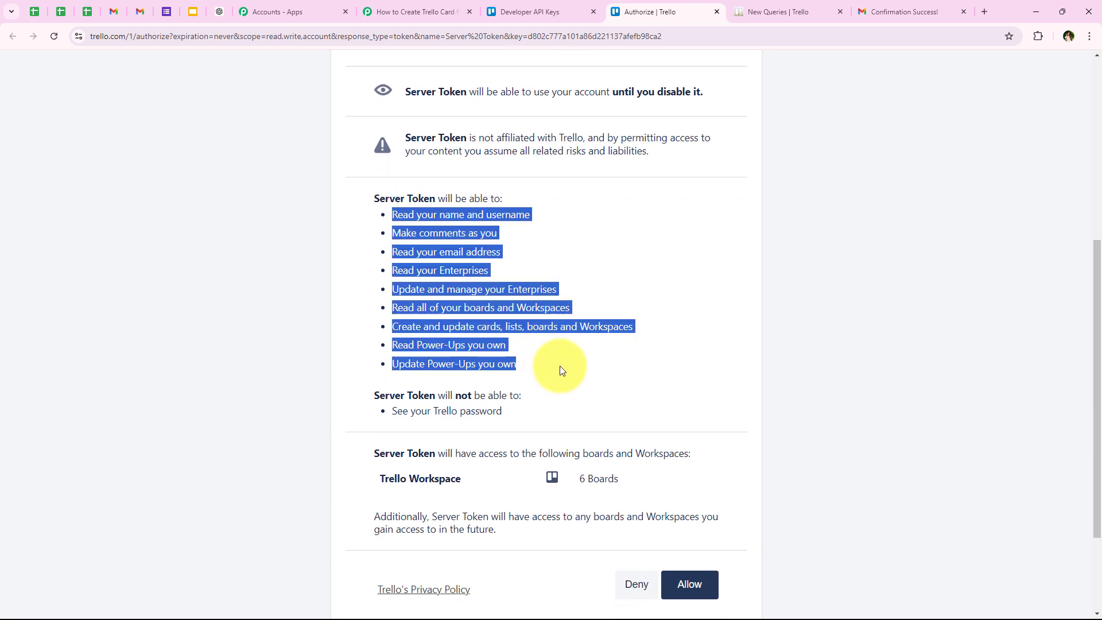
left_click(560, 366)
scroll(600, 460, "up", 1)
scroll(600, 460, "down", 3)
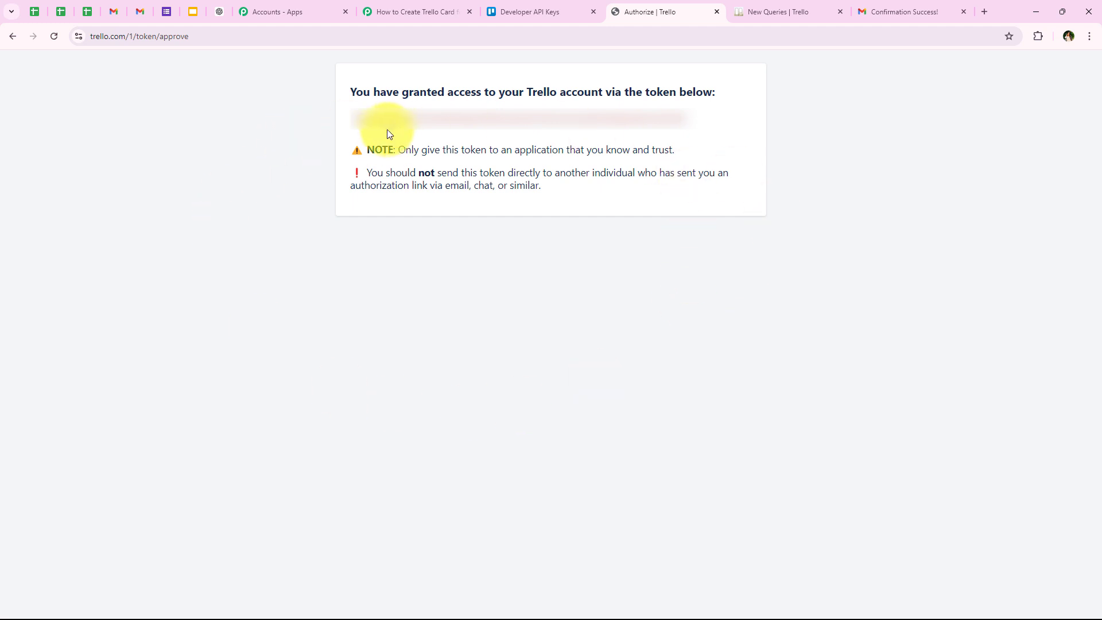
- Copy the generated Trello token into the connection's Token field and save the connection
left_click_drag(346, 119, 692, 119)
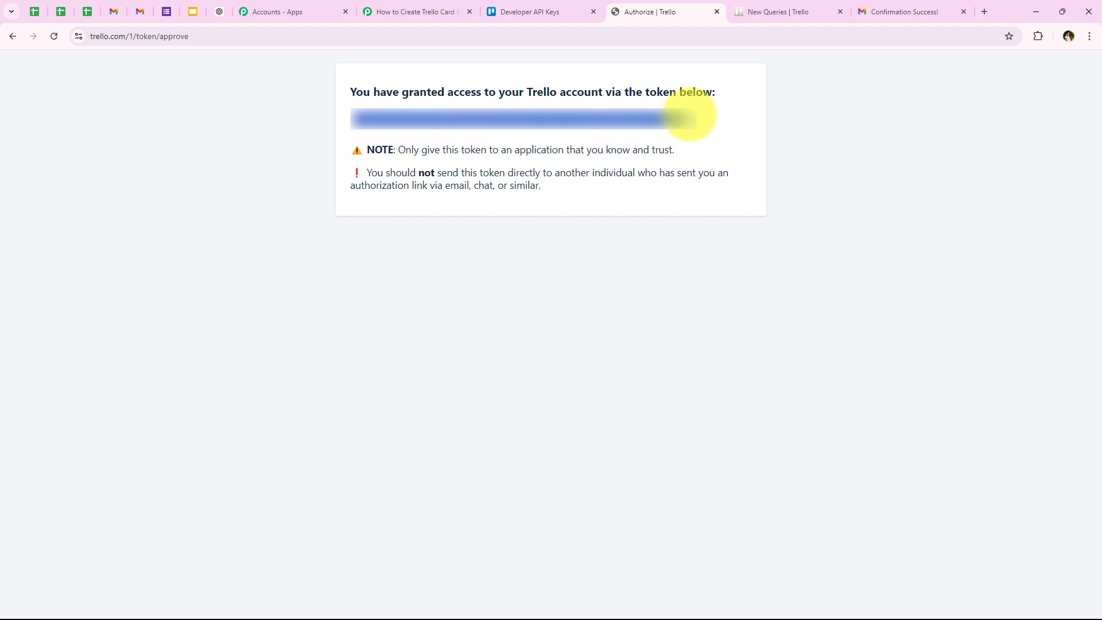
left_click(453, 11)
left_click(528, 480)
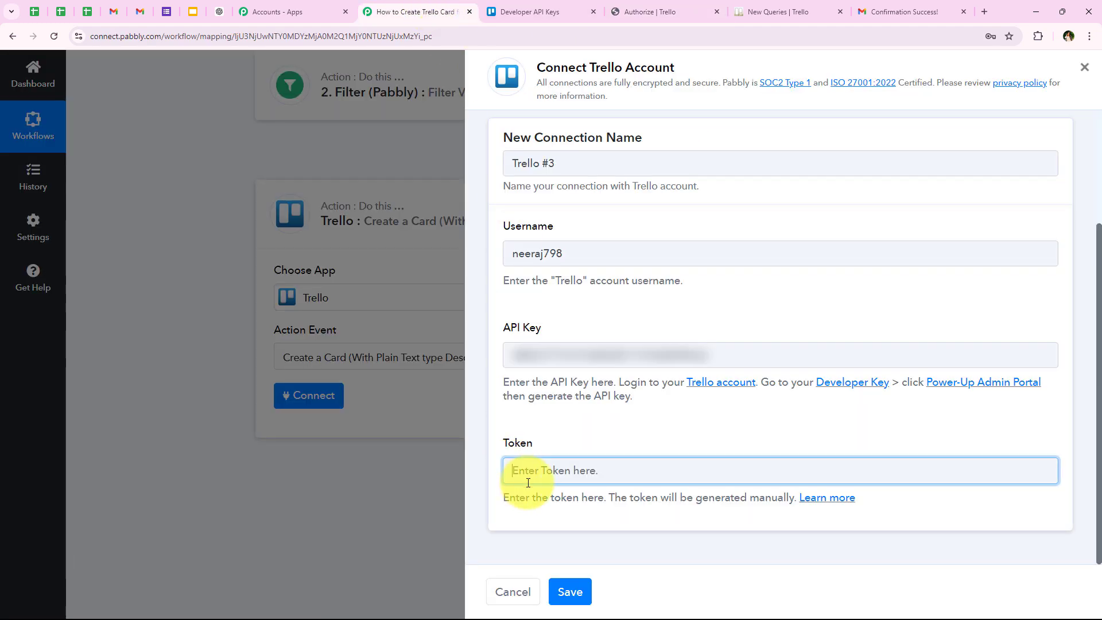
key("ctrl+v")
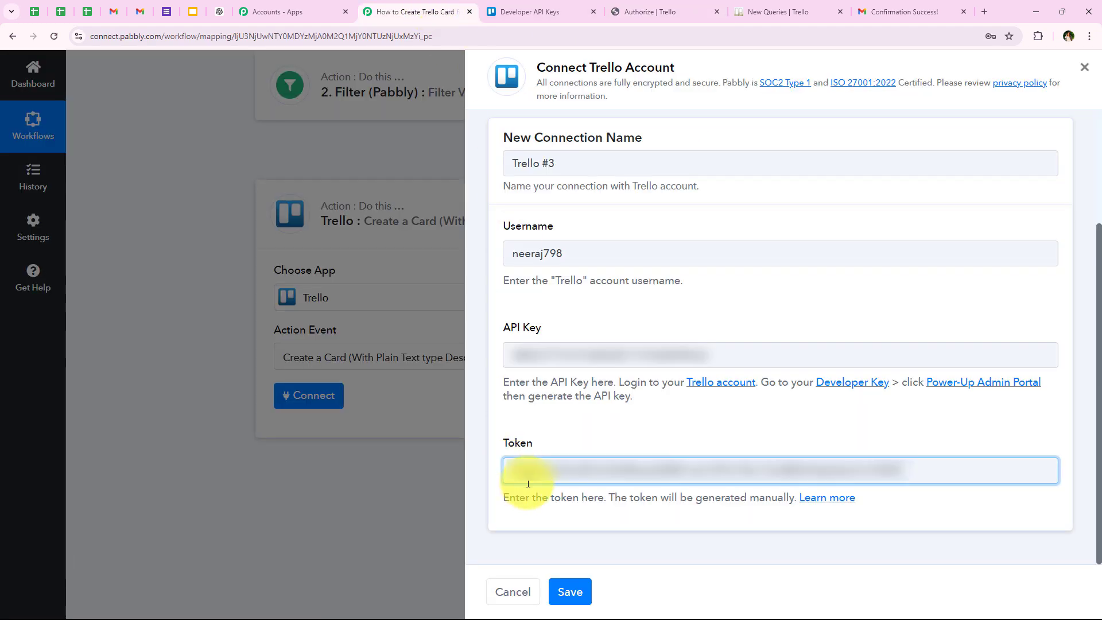
left_click(563, 427)
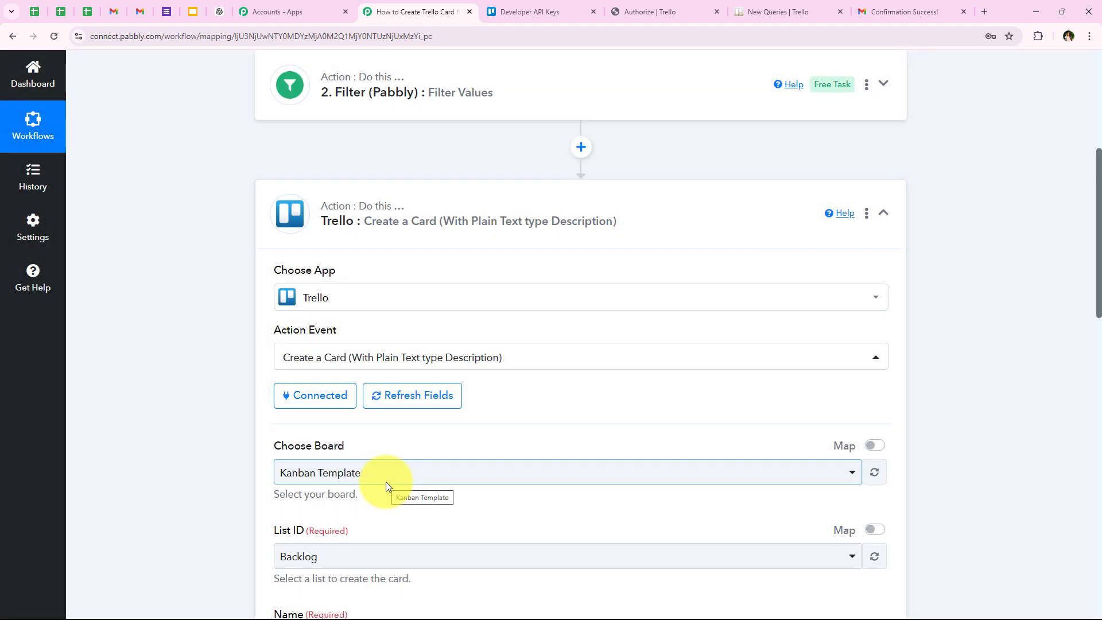
- Set the card's board to New Queries and check that its List ID is Via Gmail
scroll(249, 398, "down", 1)
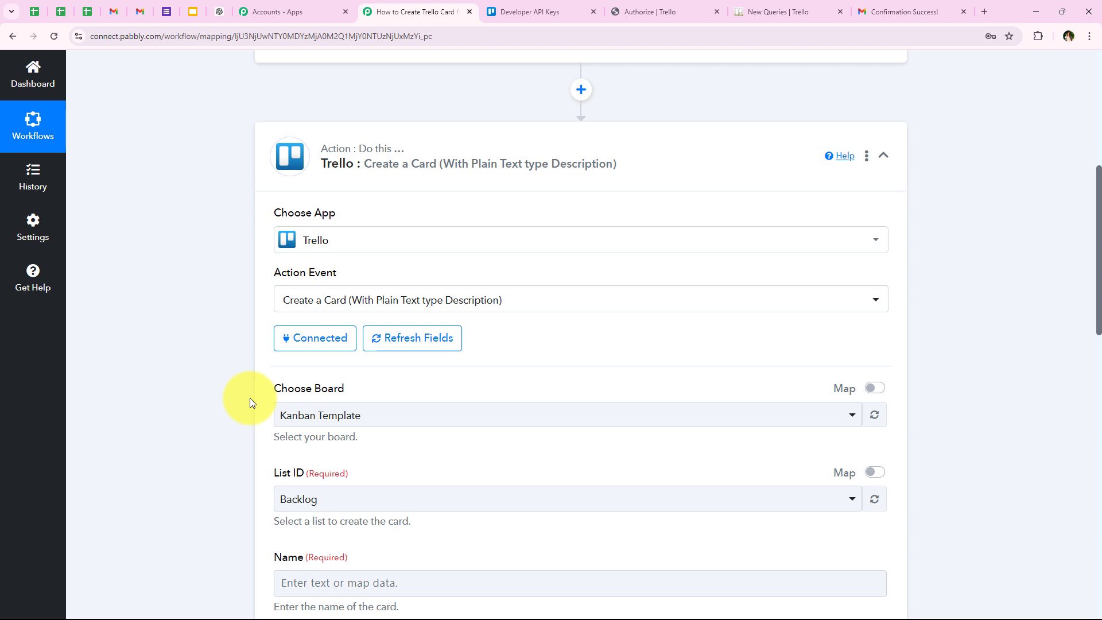
scroll(250, 400, "down", 1)
scroll(250, 401, "down", 1)
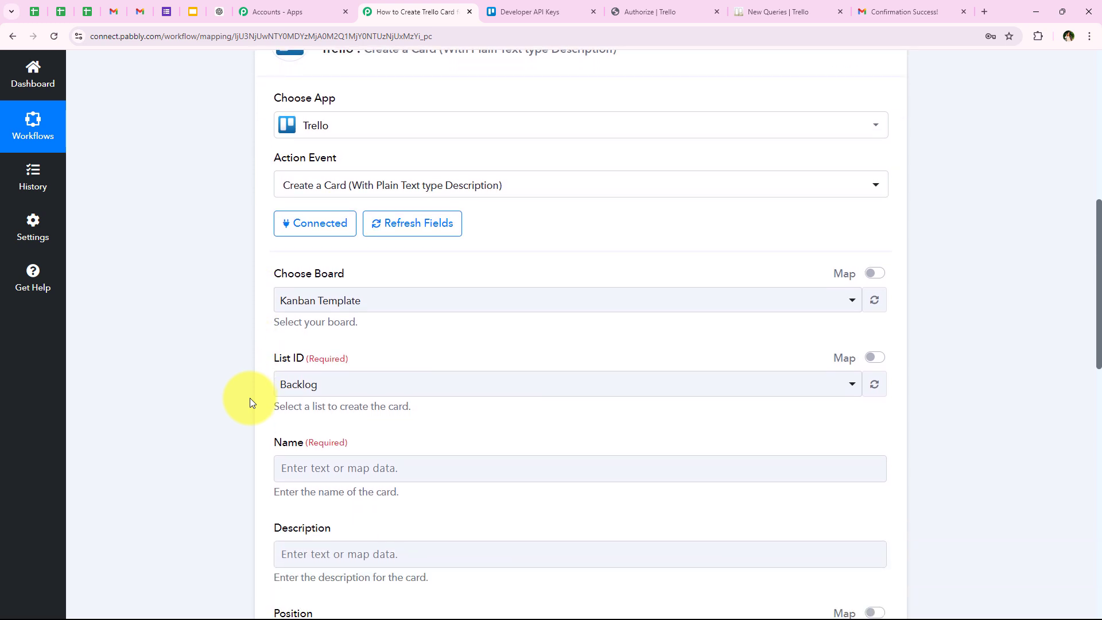
scroll(276, 227, "down", 1)
left_click_drag(273, 215, 382, 263)
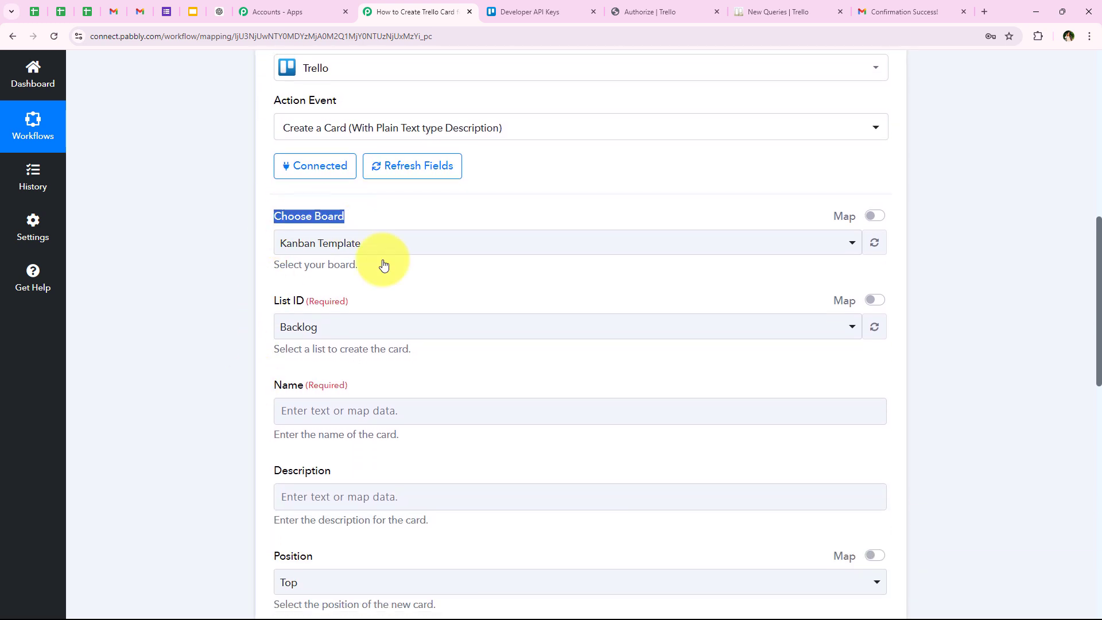
left_click(445, 270)
left_click(817, 7)
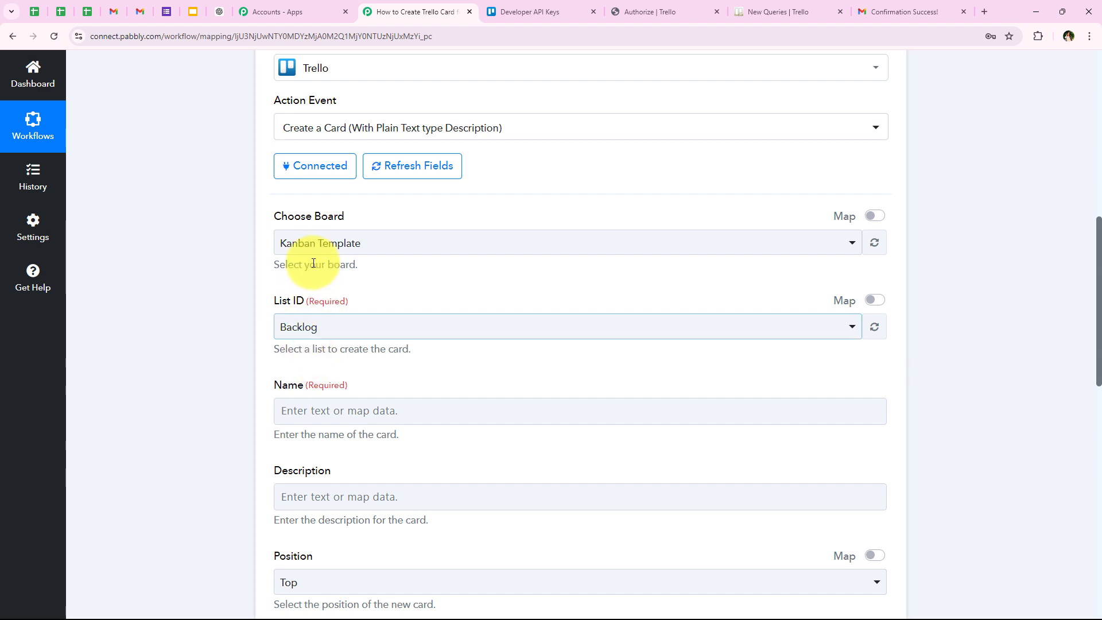
left_click(319, 241)
left_click(325, 362)
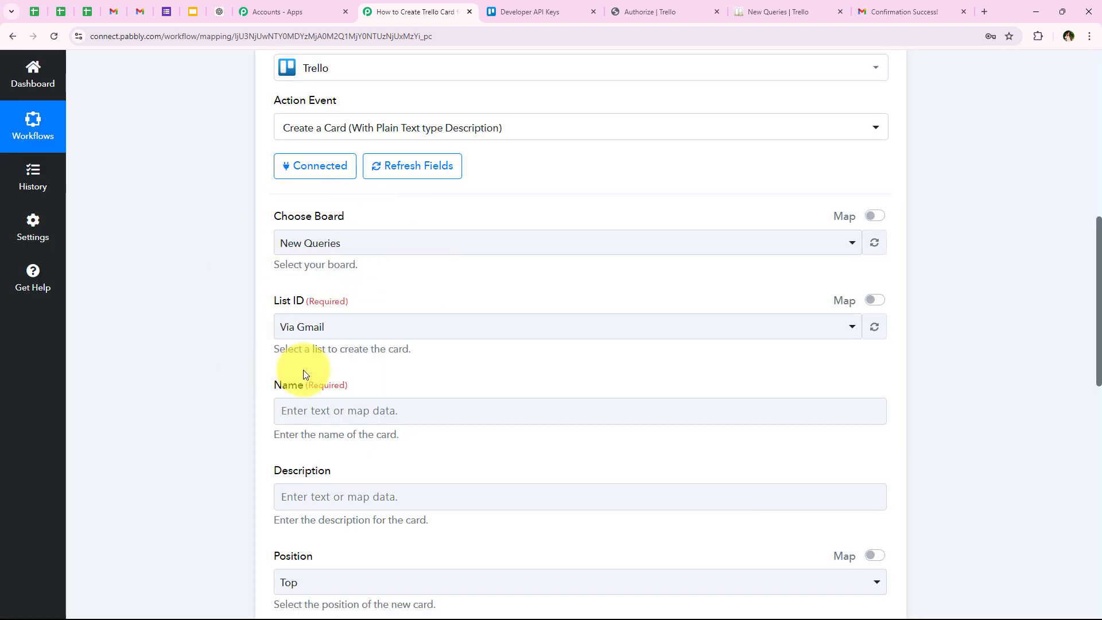
left_click_drag(275, 303, 301, 301)
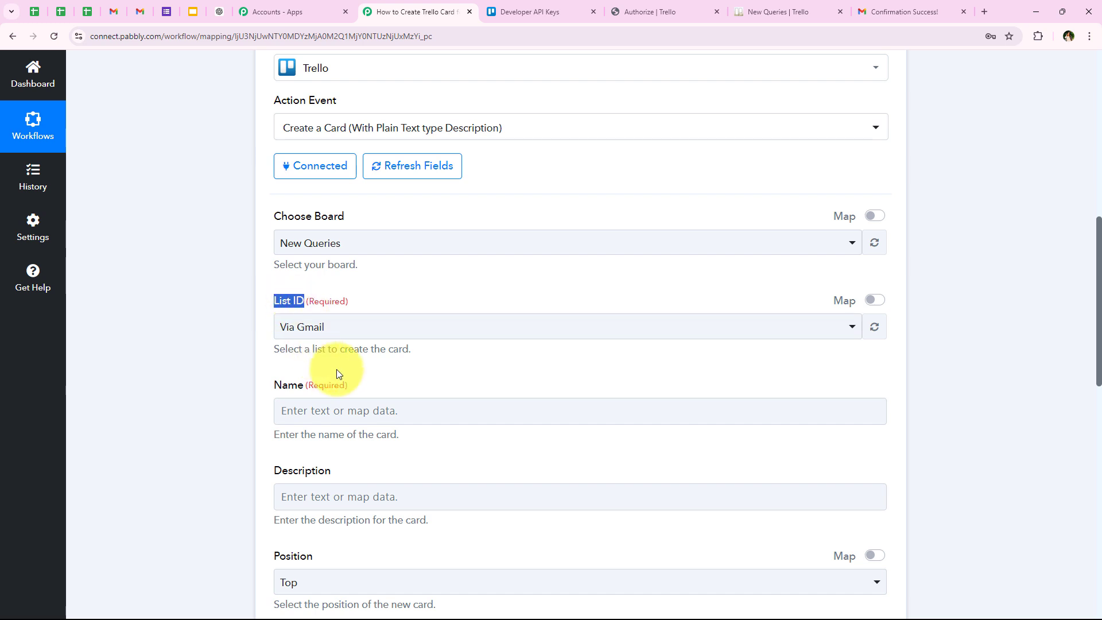
- Check the list on the New Queries board in Trello, and select Via Gmail as the card's List ID in the workflow
left_click(774, 11)
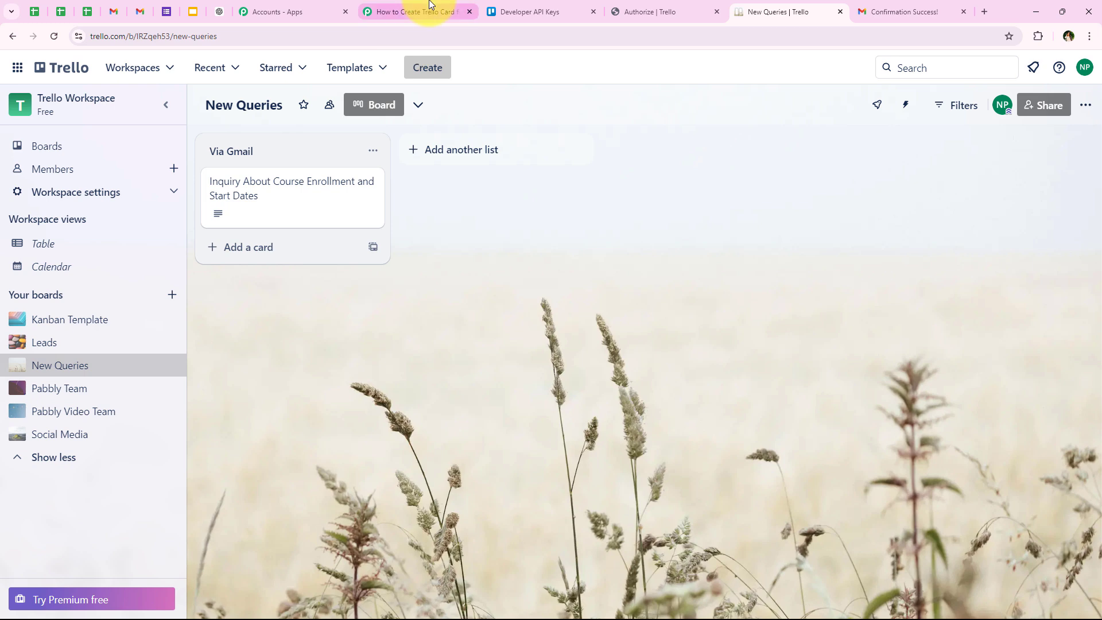
left_click(408, 12)
left_click(319, 328)
left_click(310, 396)
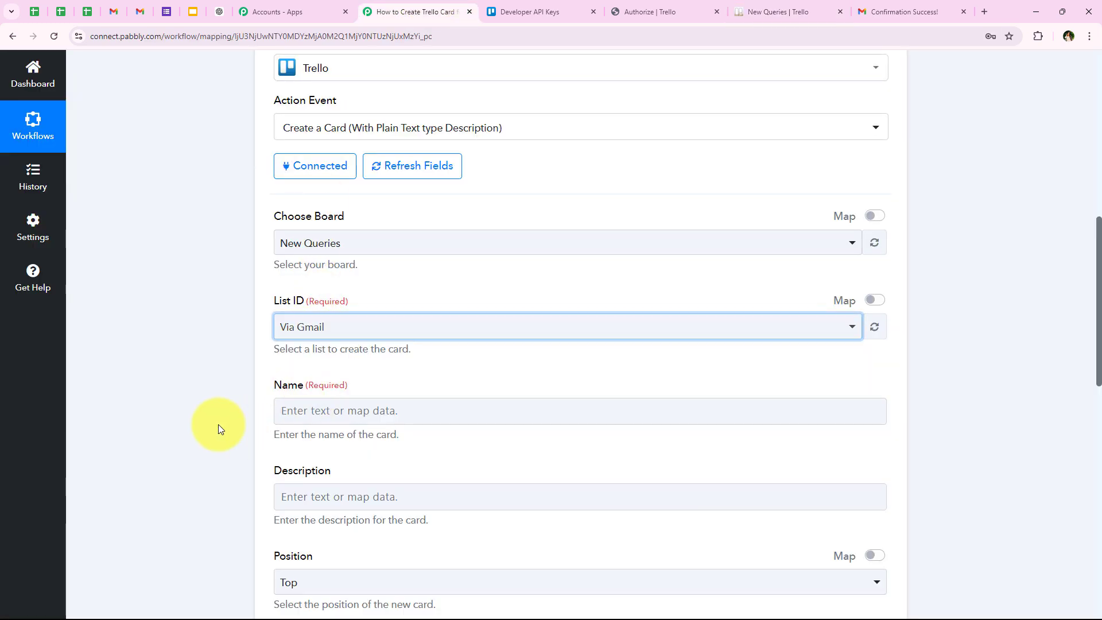
scroll(218, 425, "down", 3)
double_click(285, 217)
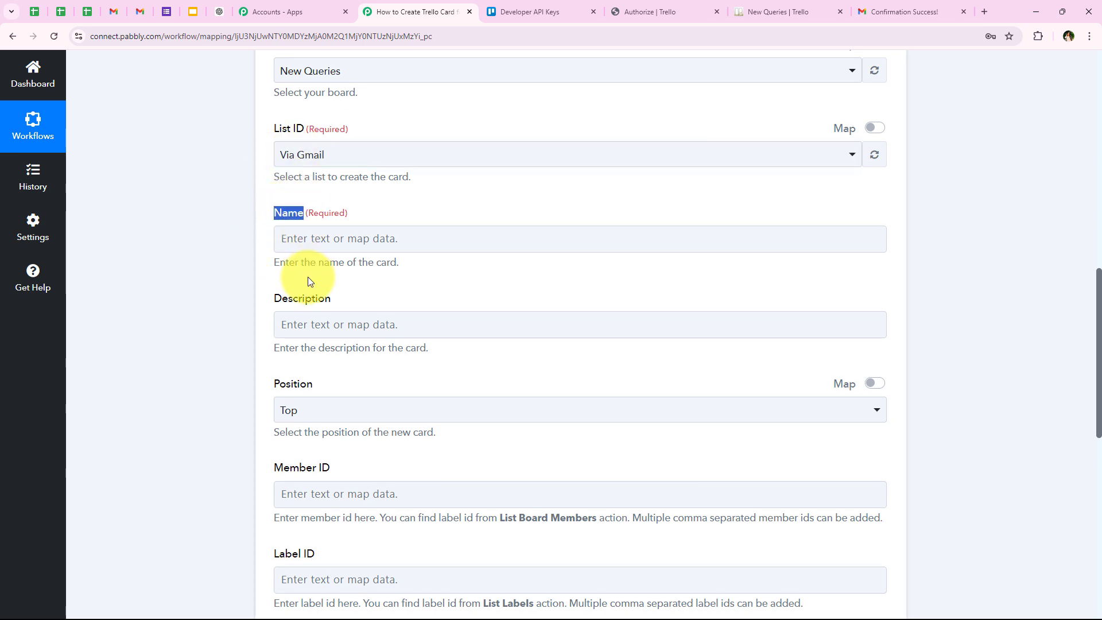
left_click(282, 275)
left_click_drag(259, 268, 343, 271)
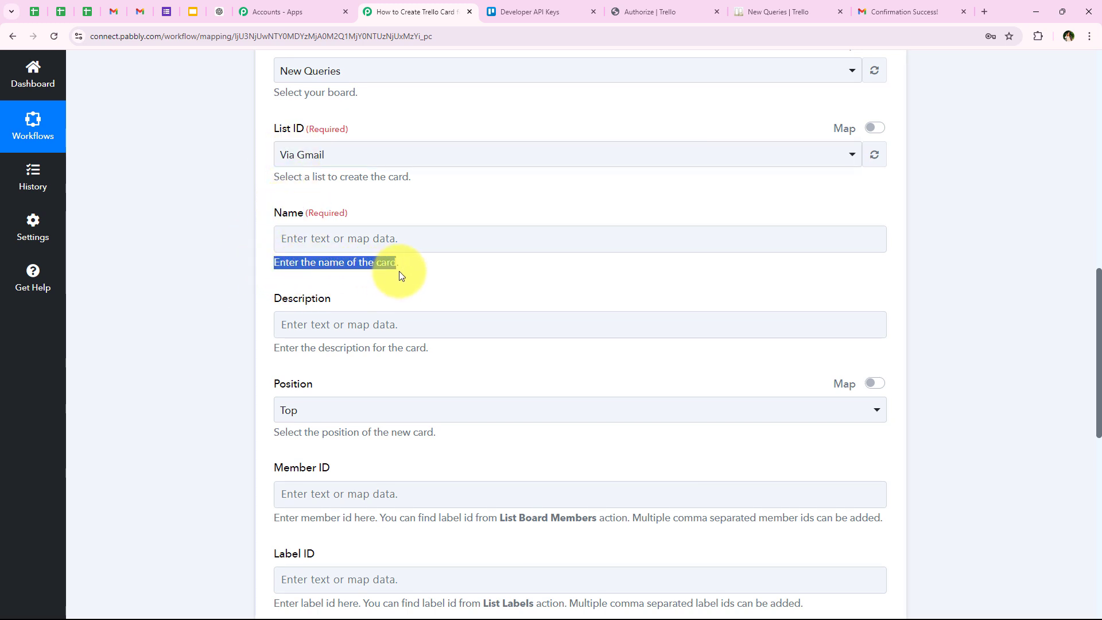
left_click(402, 239)
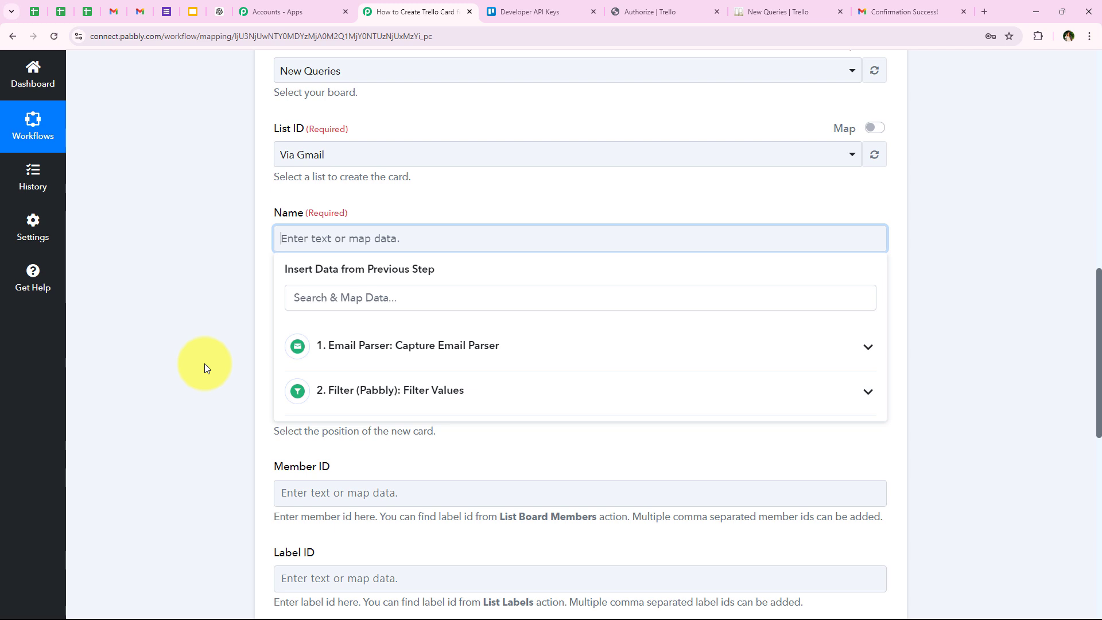
left_click(194, 340)
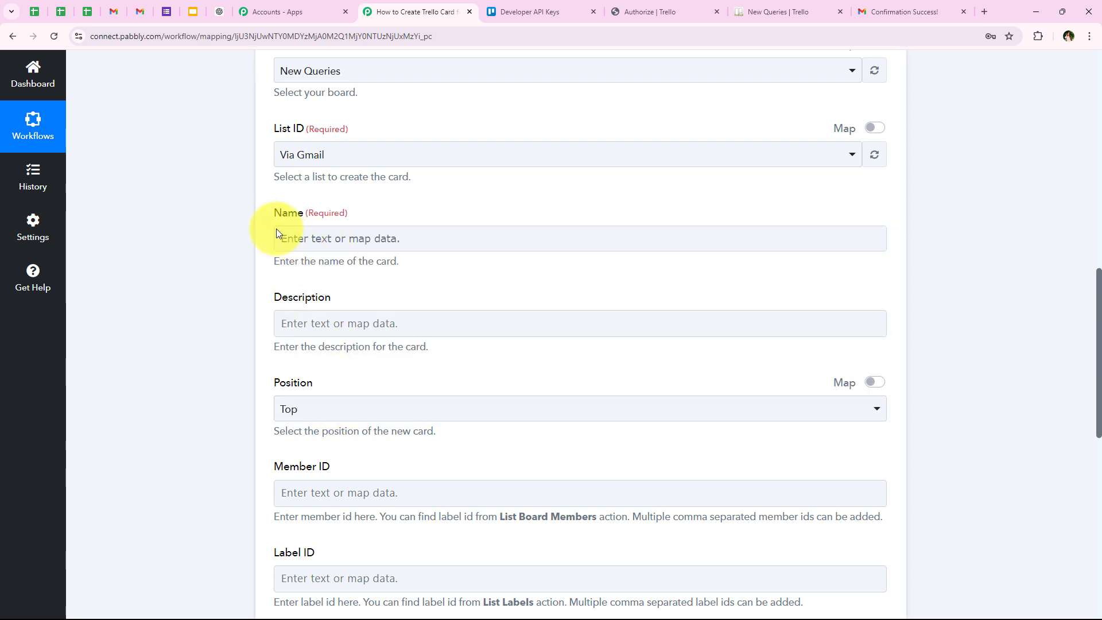
left_click(310, 232)
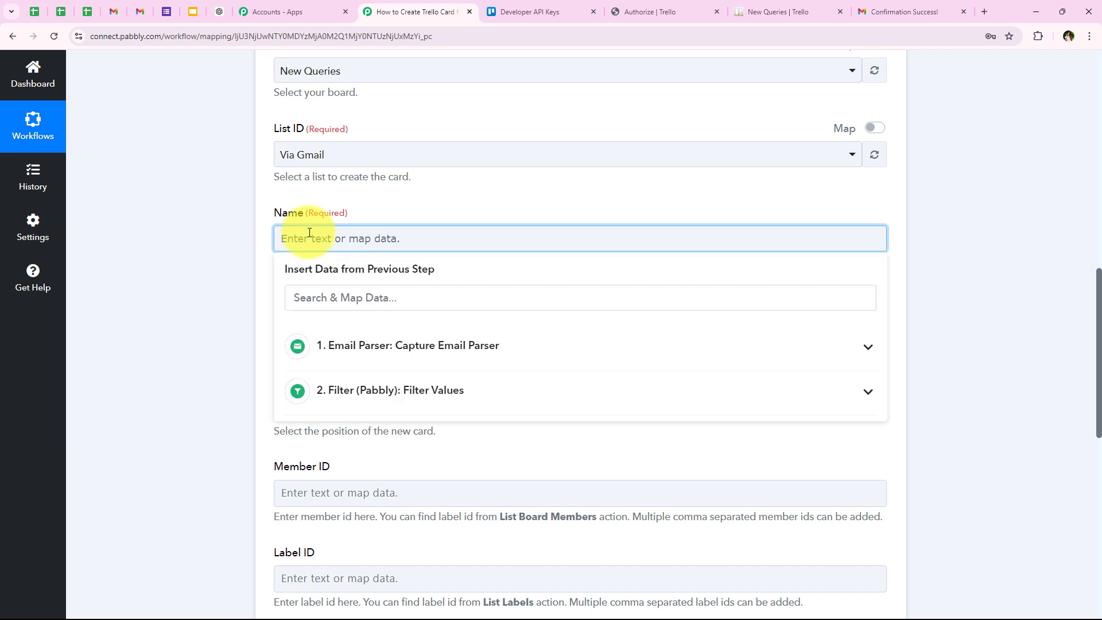
type("xyz")
left_click_drag(310, 233, 257, 237)
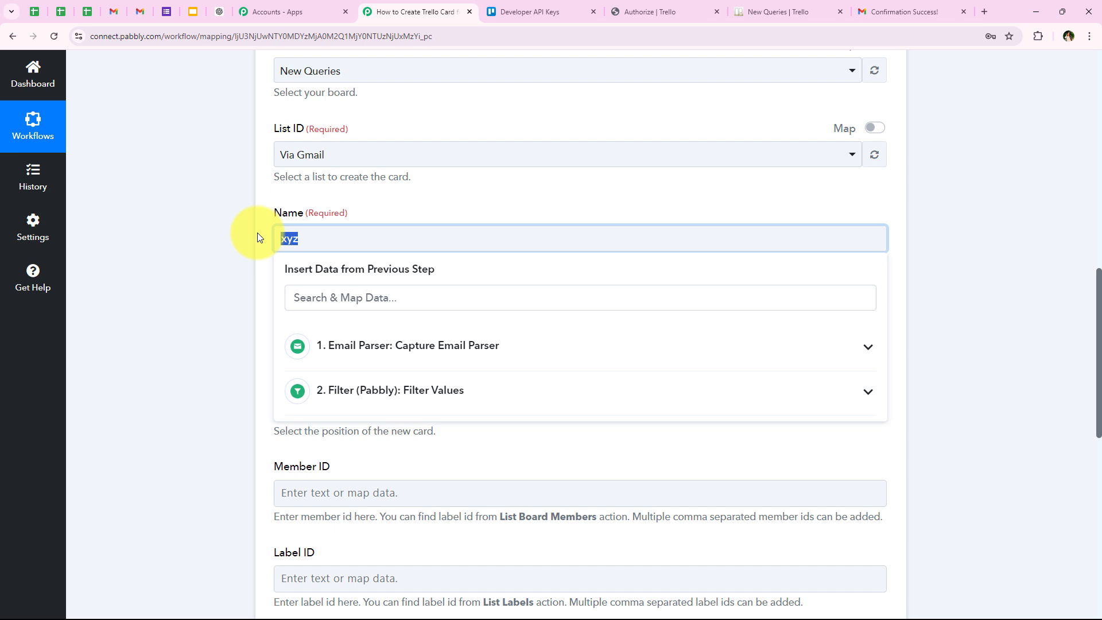
key("BackSpace")
- Map the email's Subject from the Email Parser step into the card's Name field
left_click(354, 298)
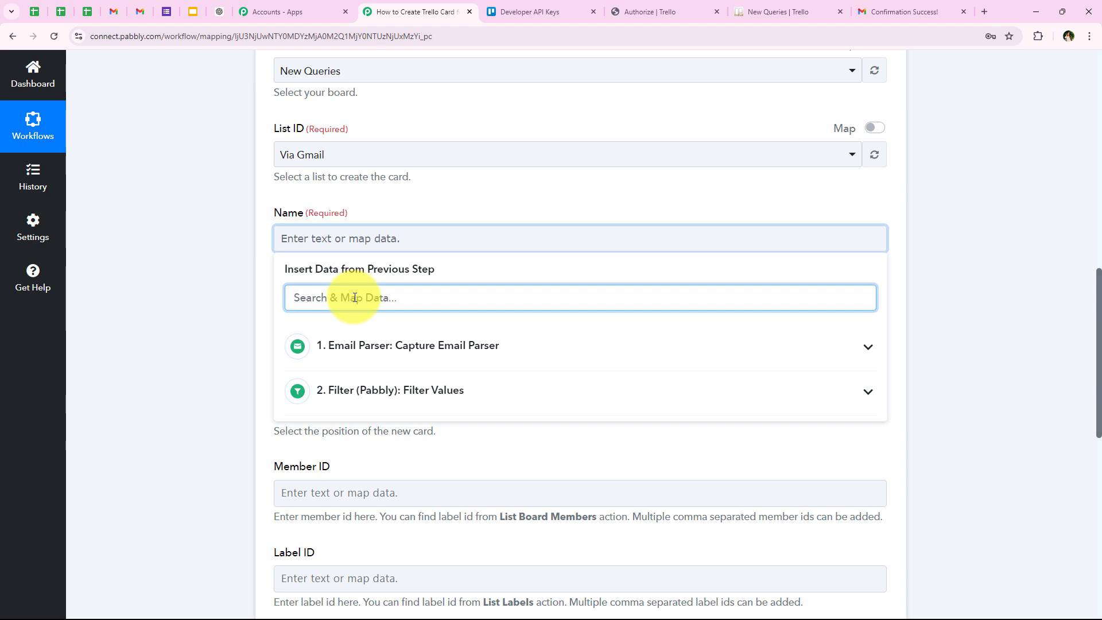
type("Subj")
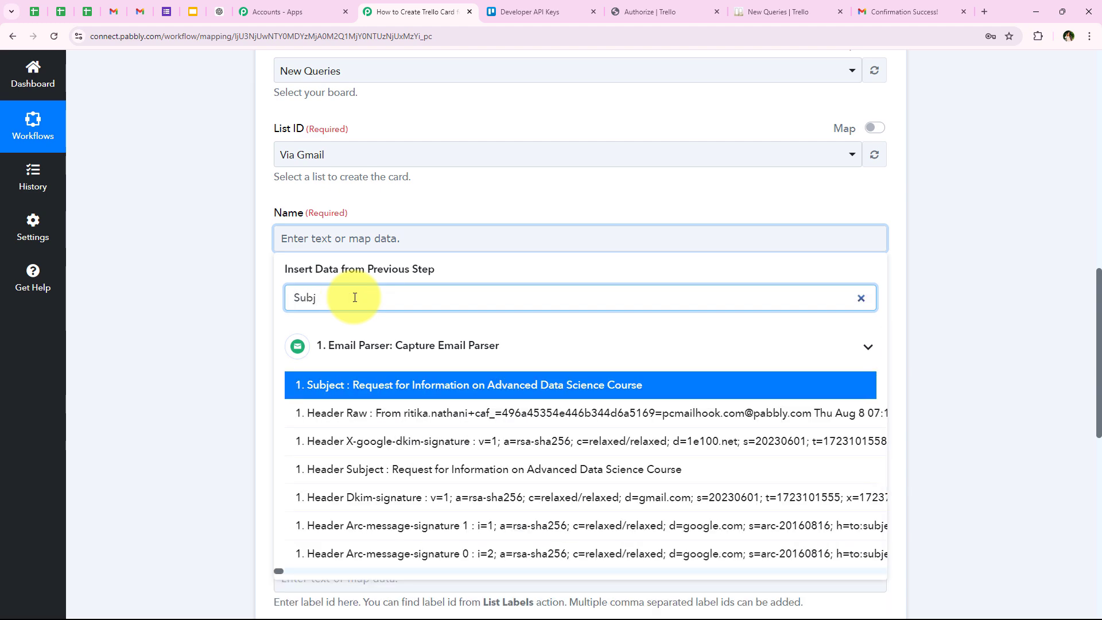
left_click(371, 384)
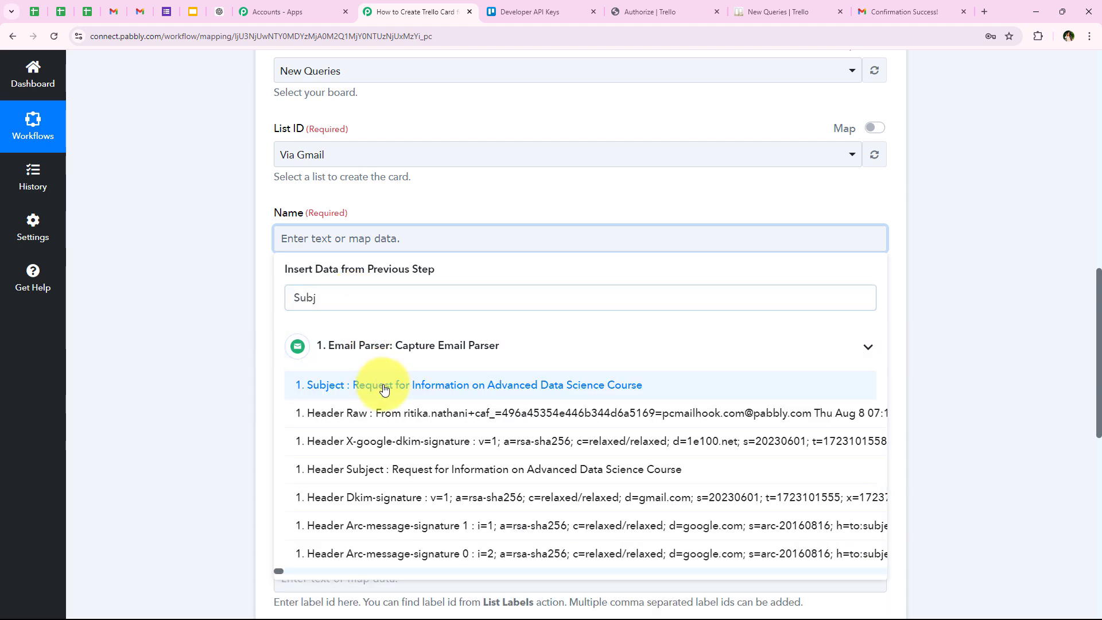
left_click(154, 300)
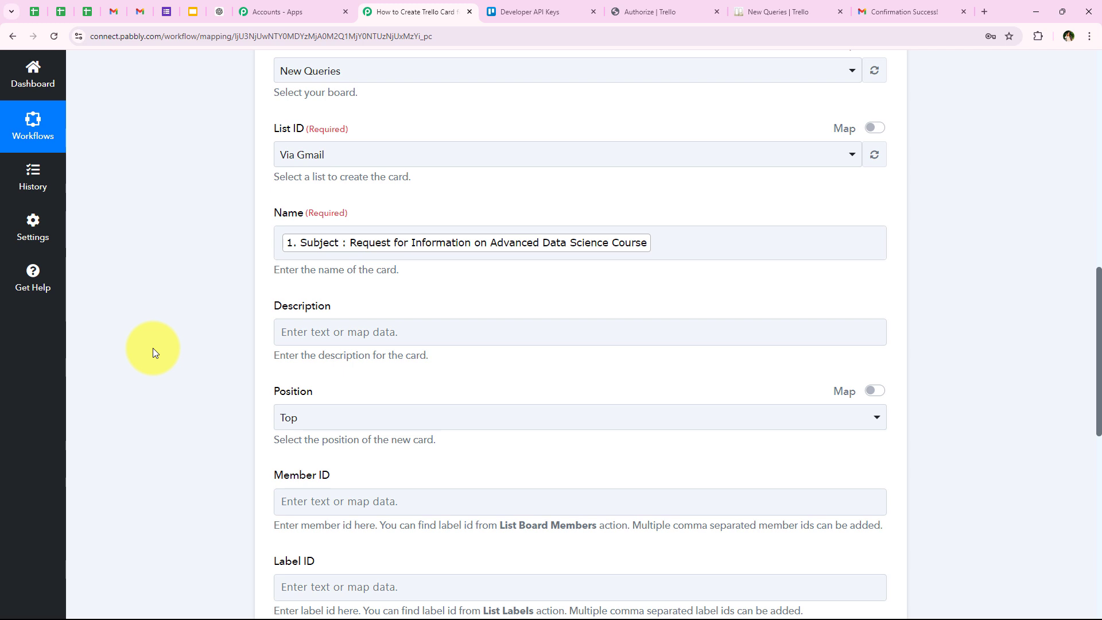
- Begin the card's Description with the text "We have received this Email From:"
scroll(191, 329, "down", 1)
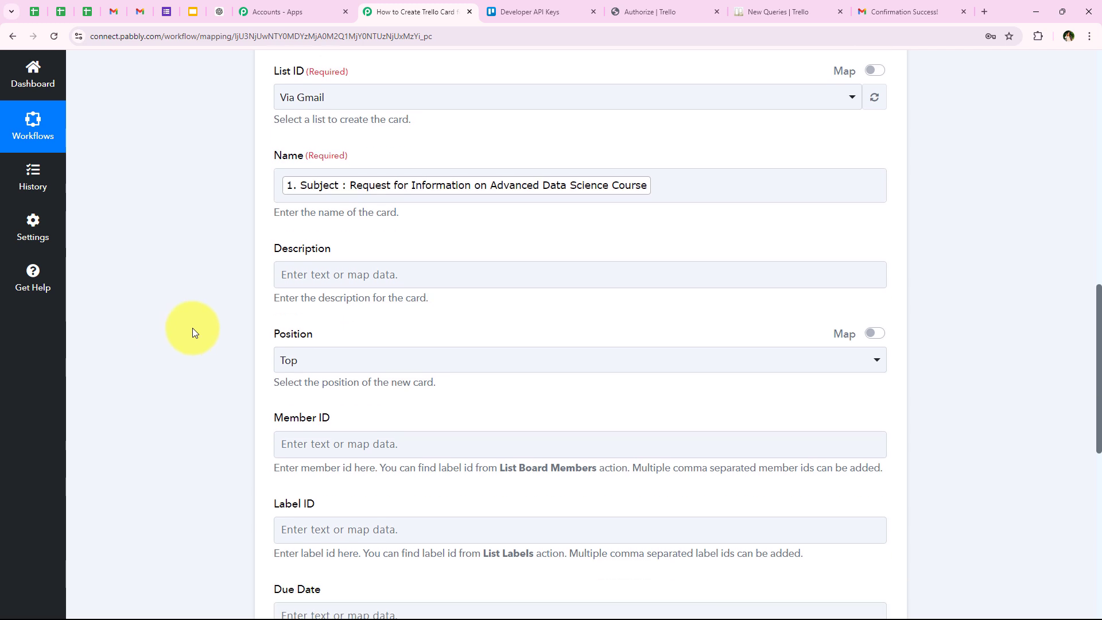
scroll(192, 328, "down", 1)
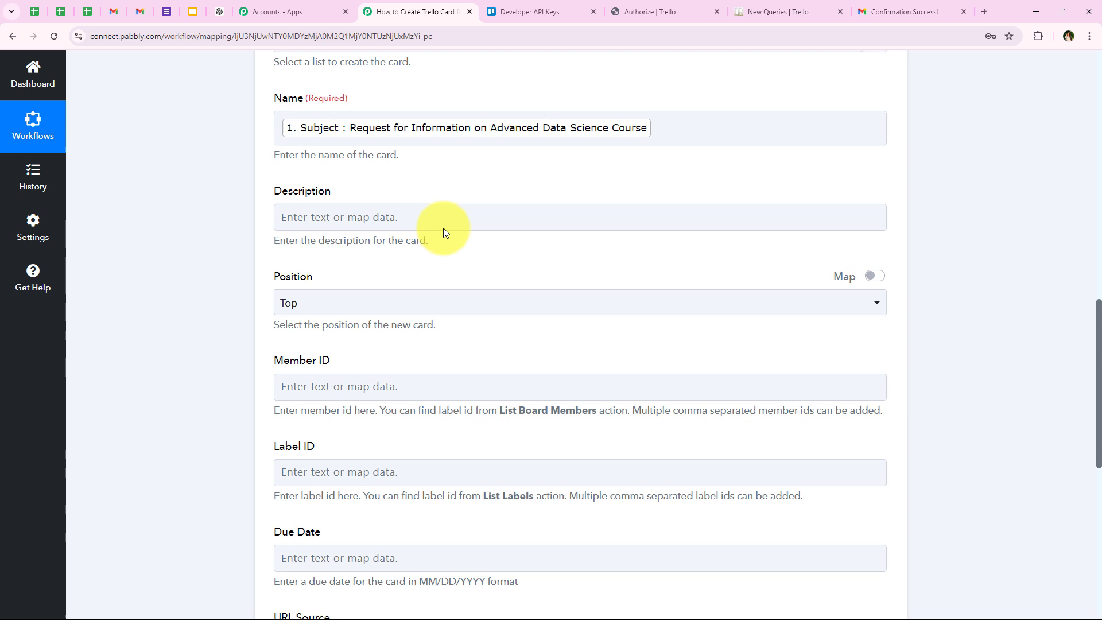
left_click(317, 218)
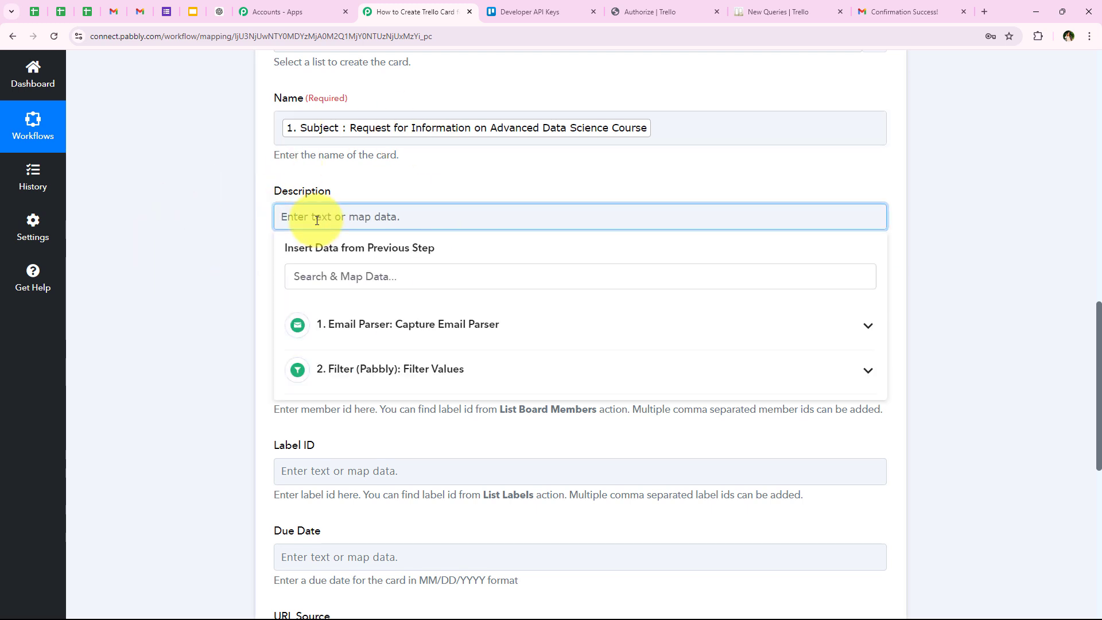
type("Email")
type(" Req")
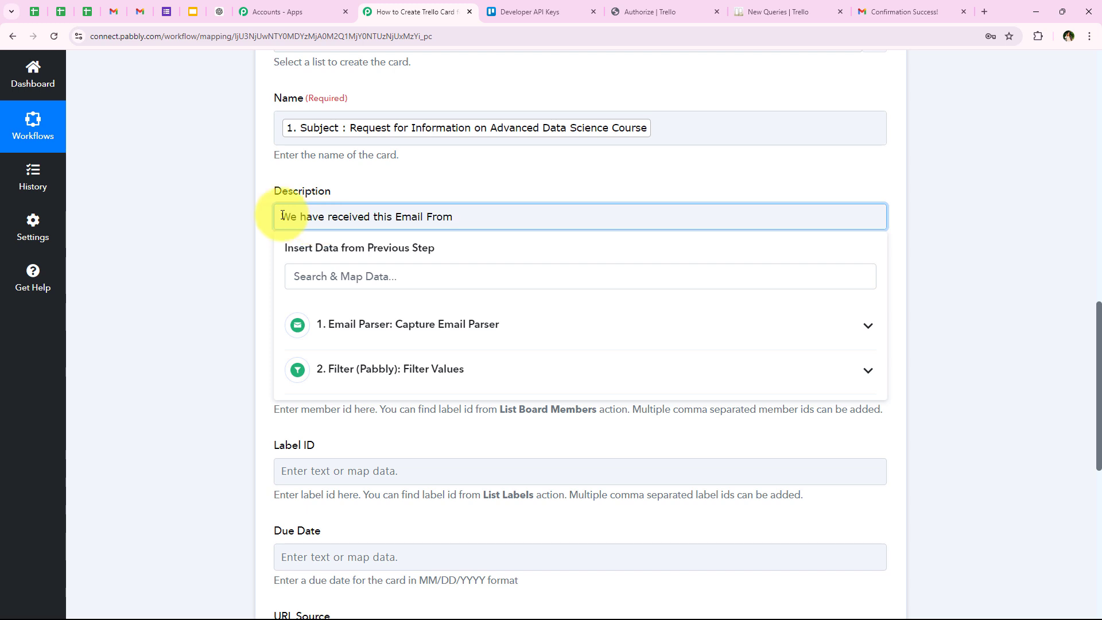
left_click_drag(281, 217, 453, 216)
left_click(475, 217)
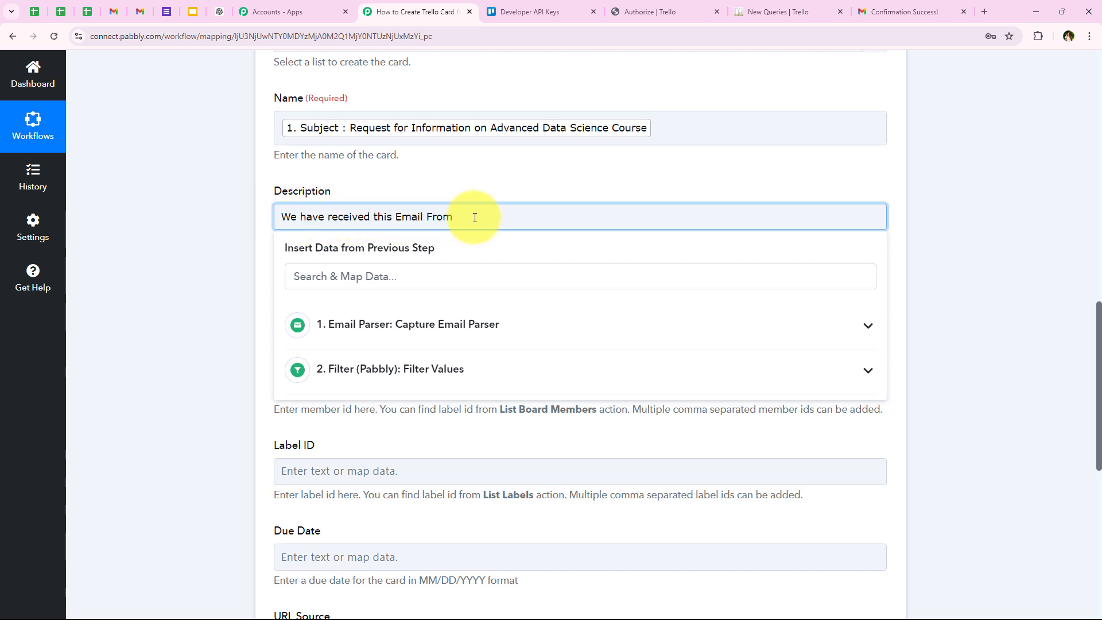
type(":")
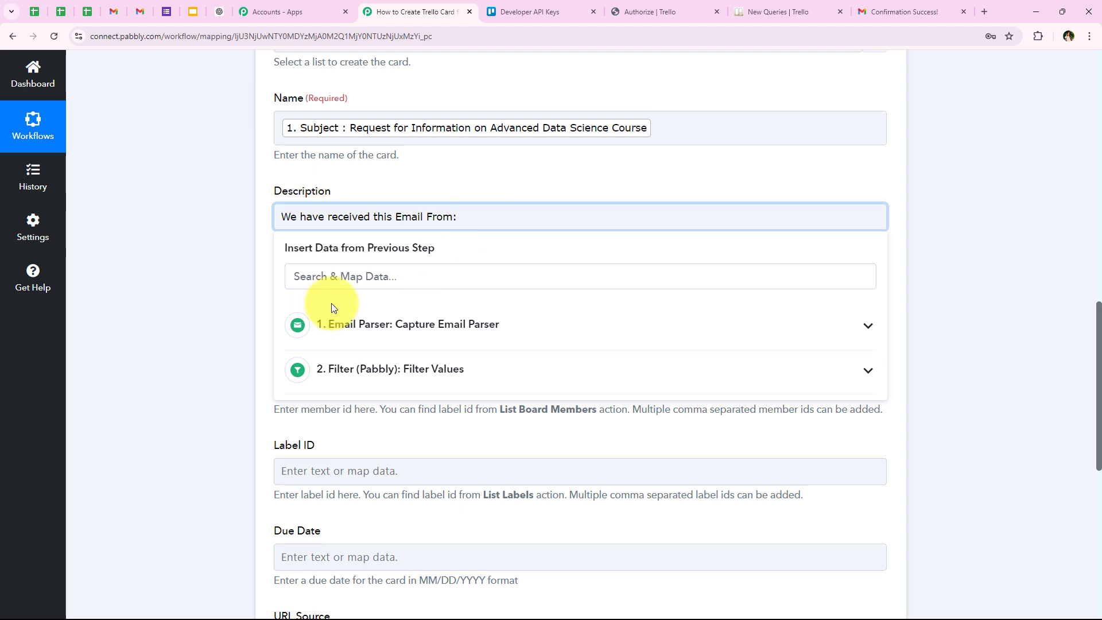
- Find the sender data from the Email Parser step and map From 0 Address after the Description's introductory text
left_click(315, 286)
type("f")
key("BackSpace")
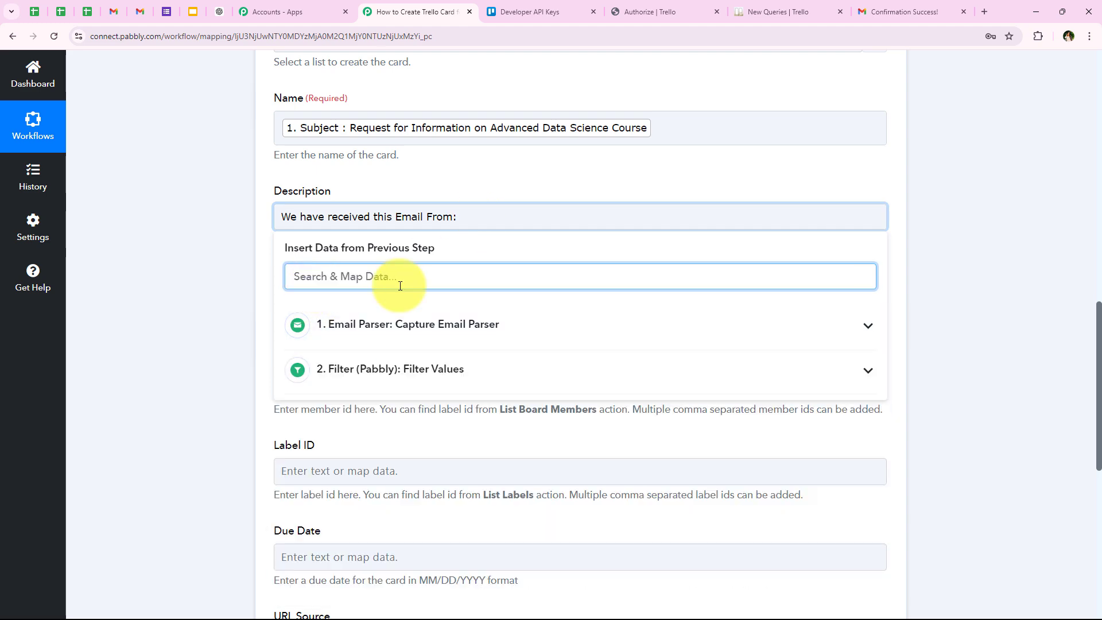
type("from")
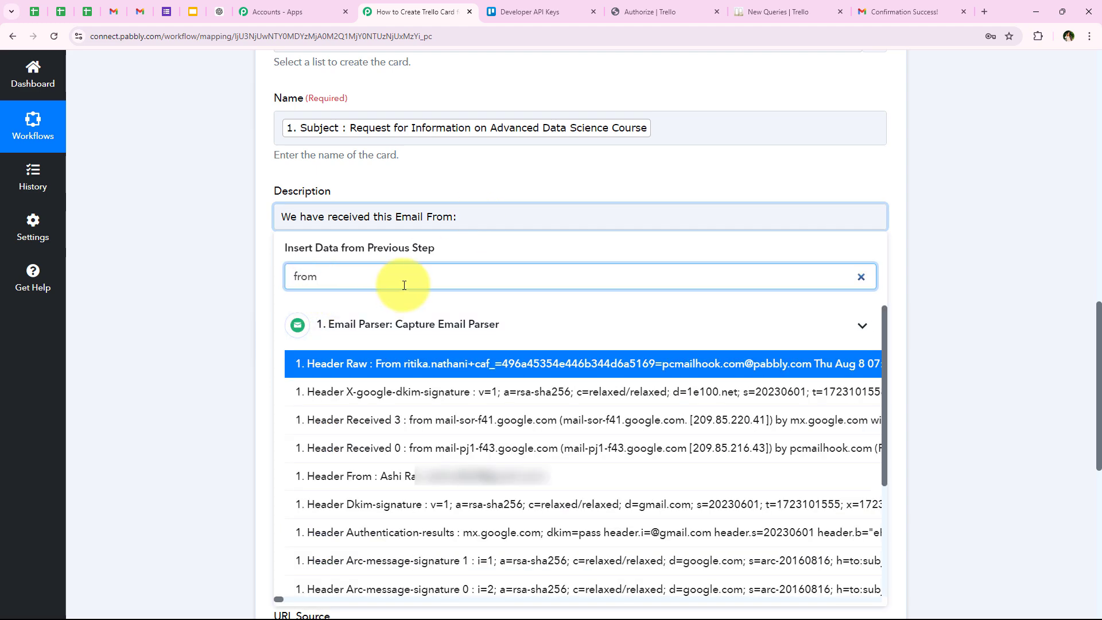
left_click_drag(881, 327, 882, 399)
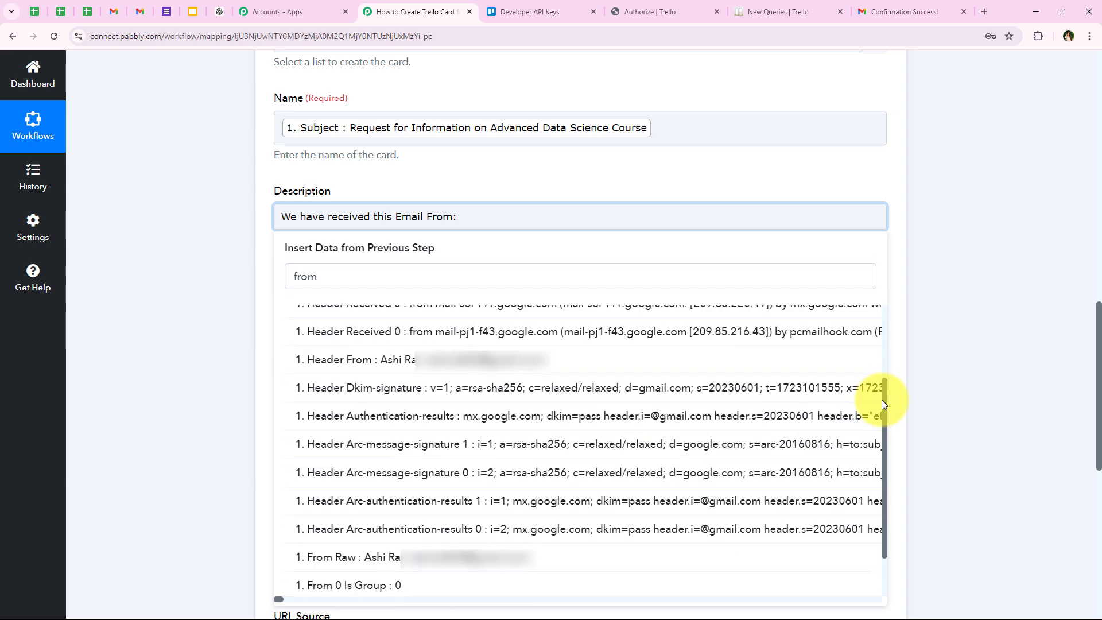
scroll(398, 579, "up", 1)
scroll(401, 591, "down", 2)
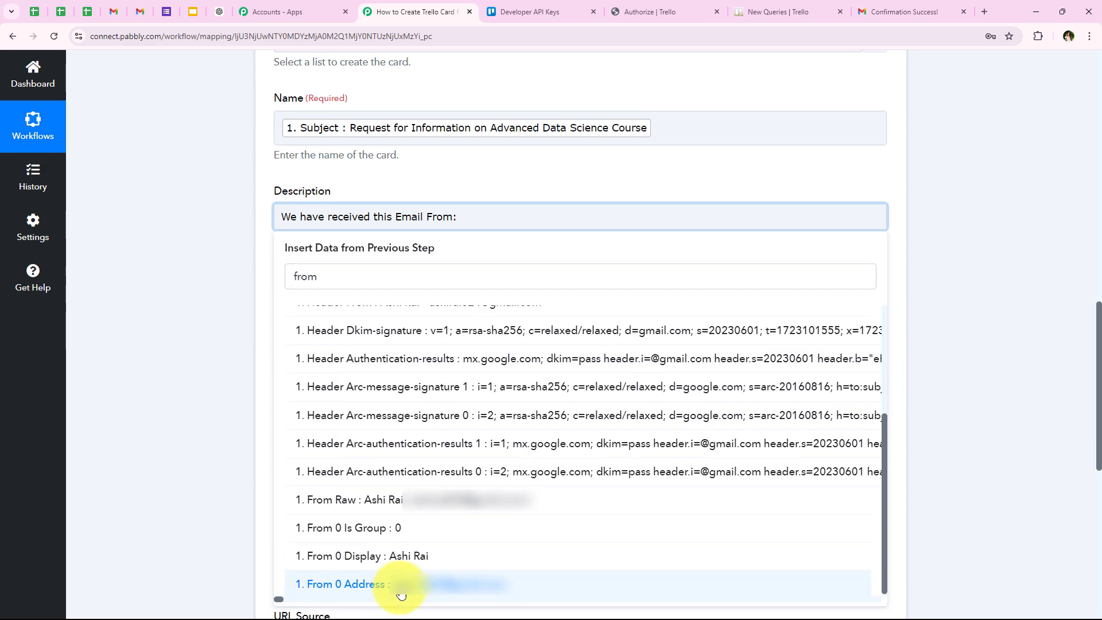
left_click(424, 593)
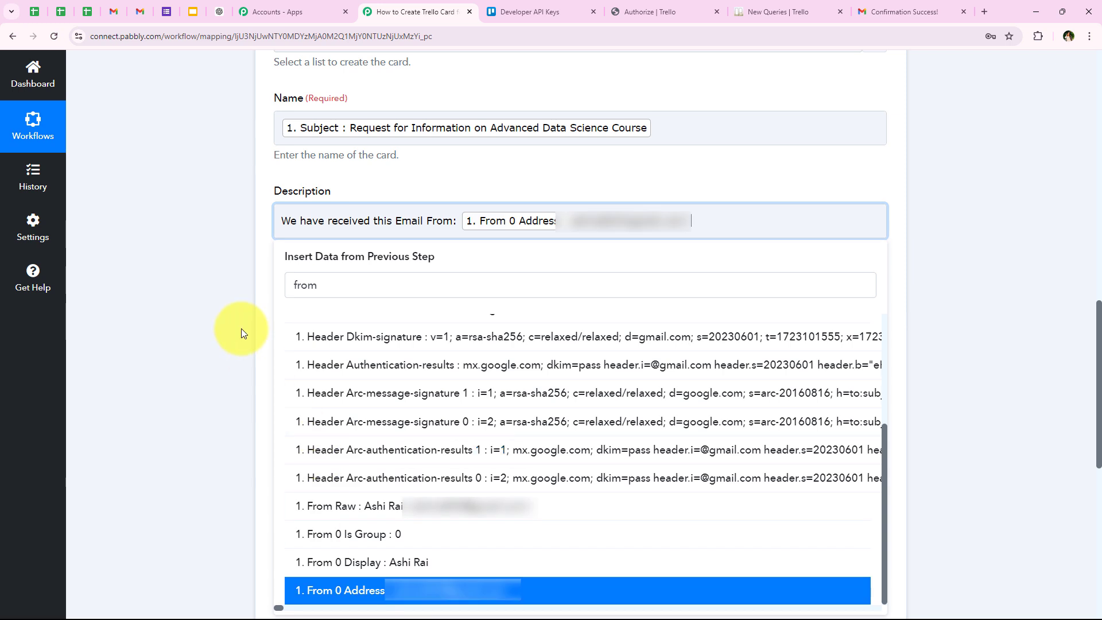
- Add the mapped sender name, From 0 Display, in parentheses after the sender address in the Description
left_click(712, 225)
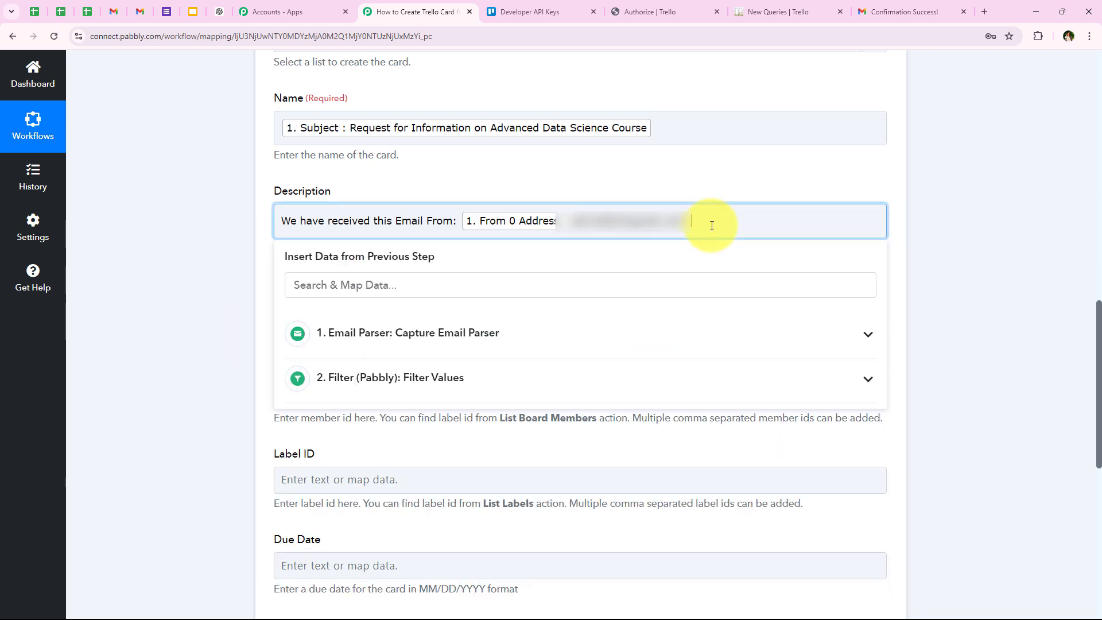
type("(")
left_click(380, 273)
type("displ")
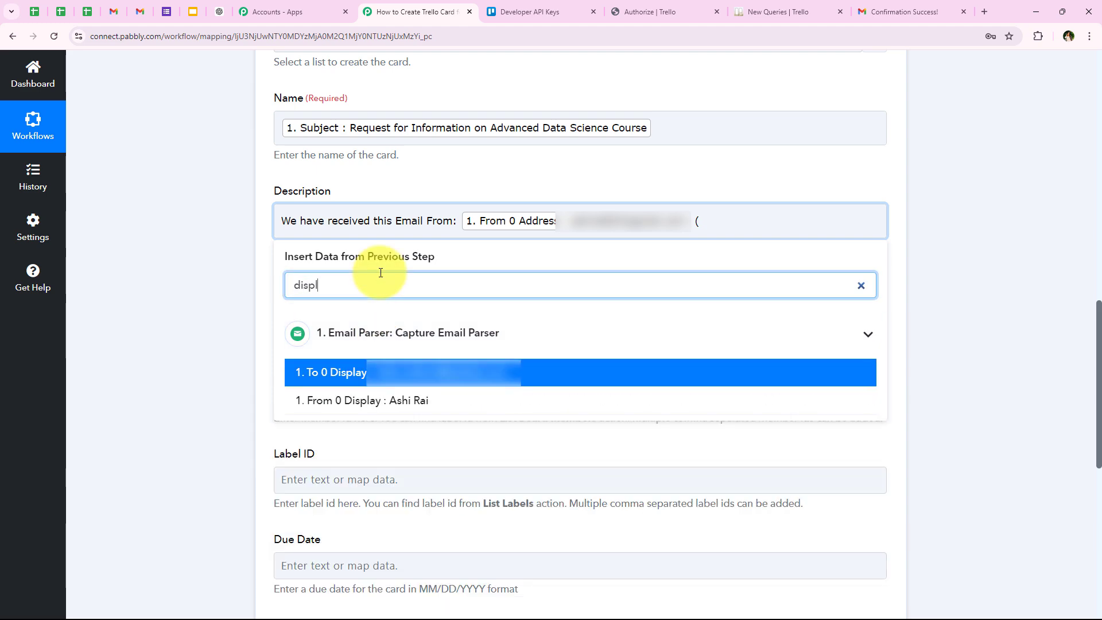
left_click(414, 410)
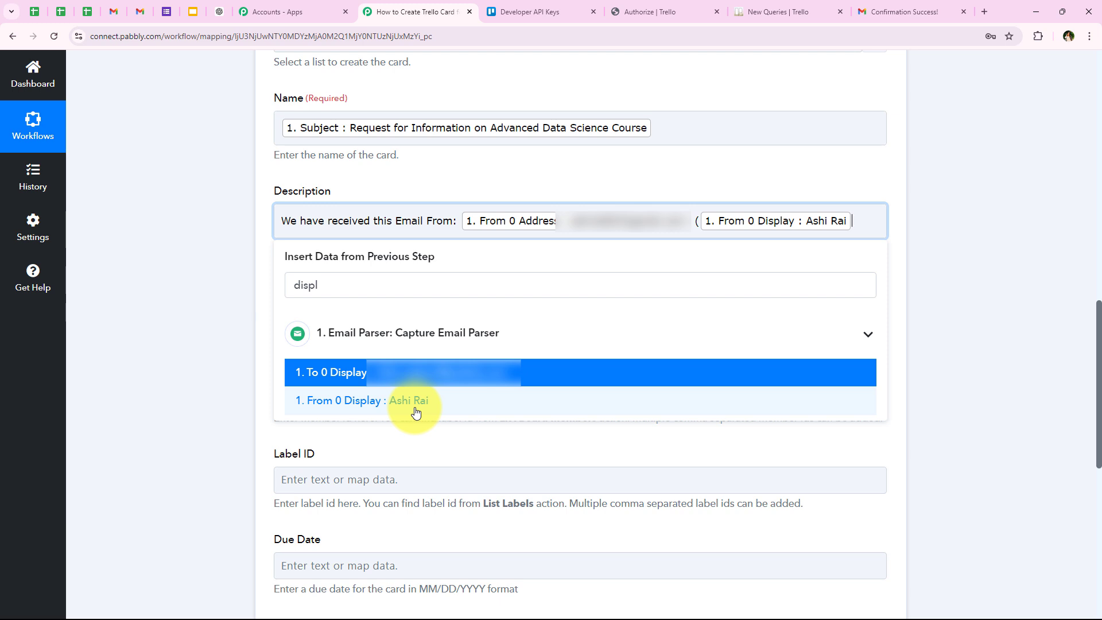
type(")")
left_click(561, 228)
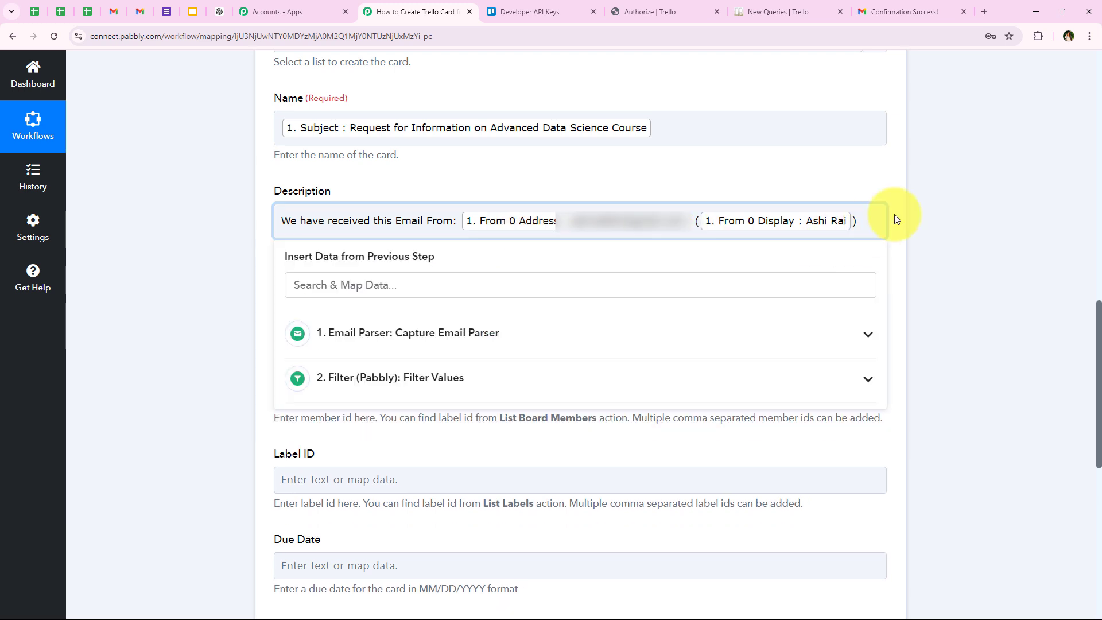
- Add a second Description line reading "Email Content:" followed by the mapped Body Text of the email
left_click(866, 225)
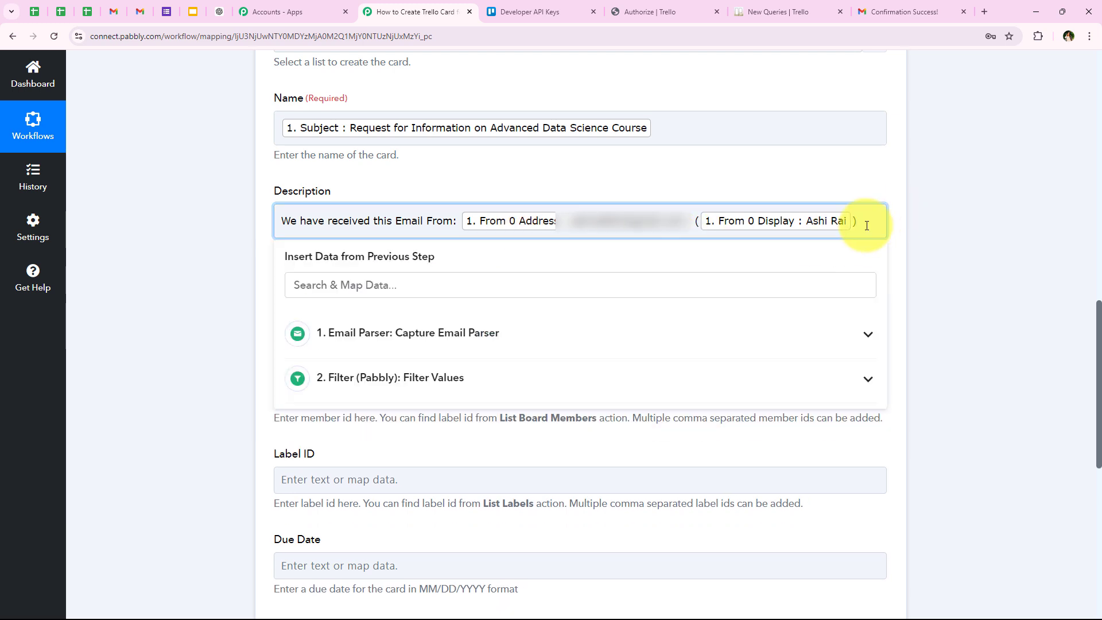
key("Return")
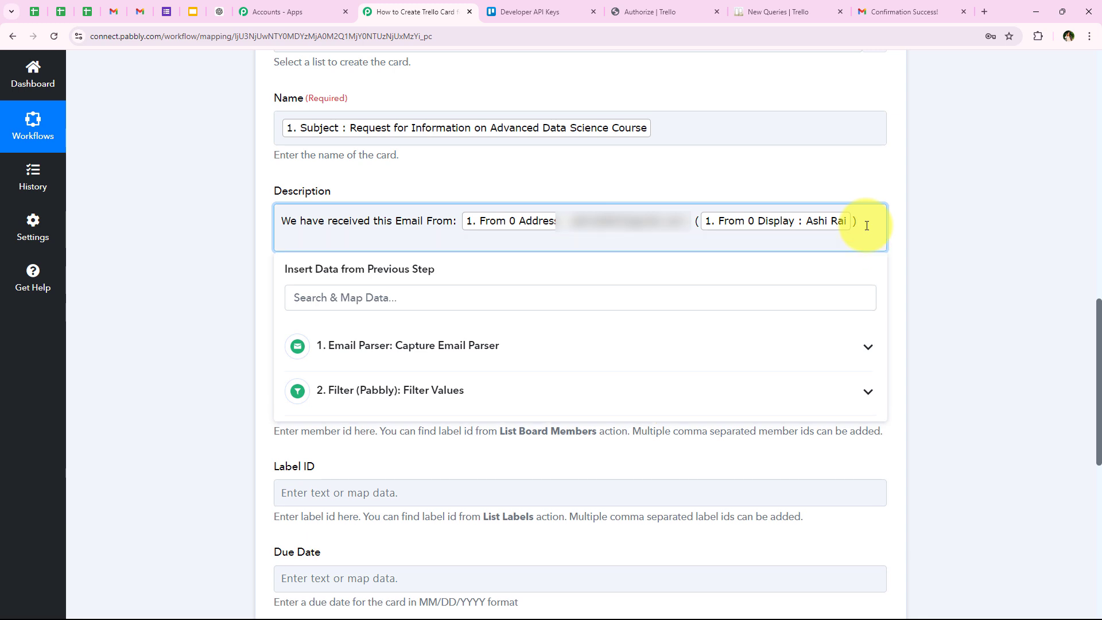
type("Email Content:")
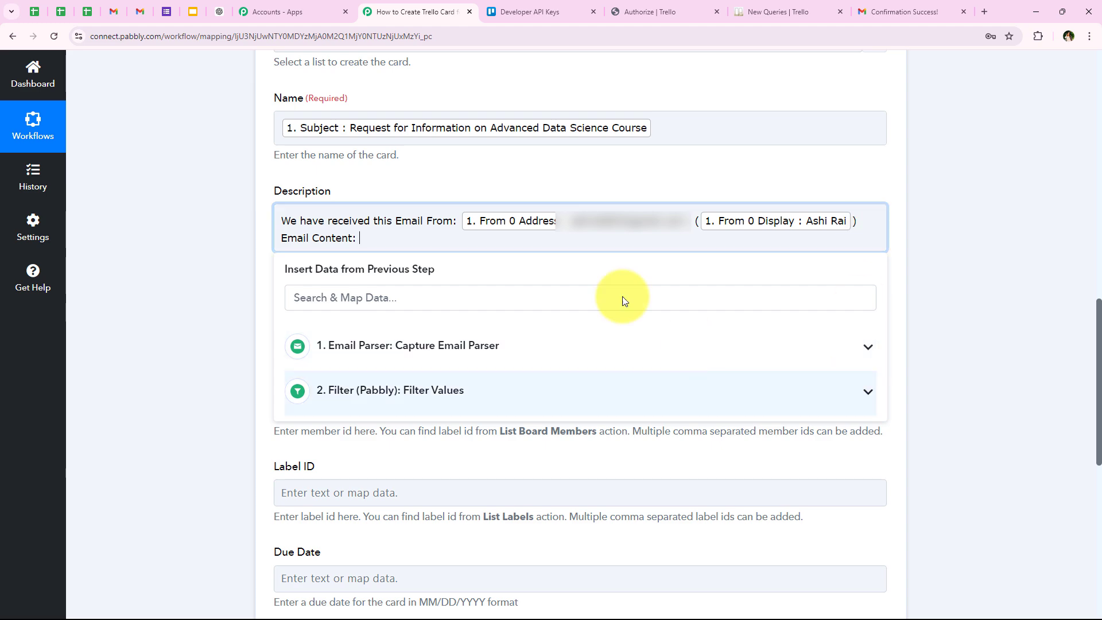
left_click(454, 292)
type("body")
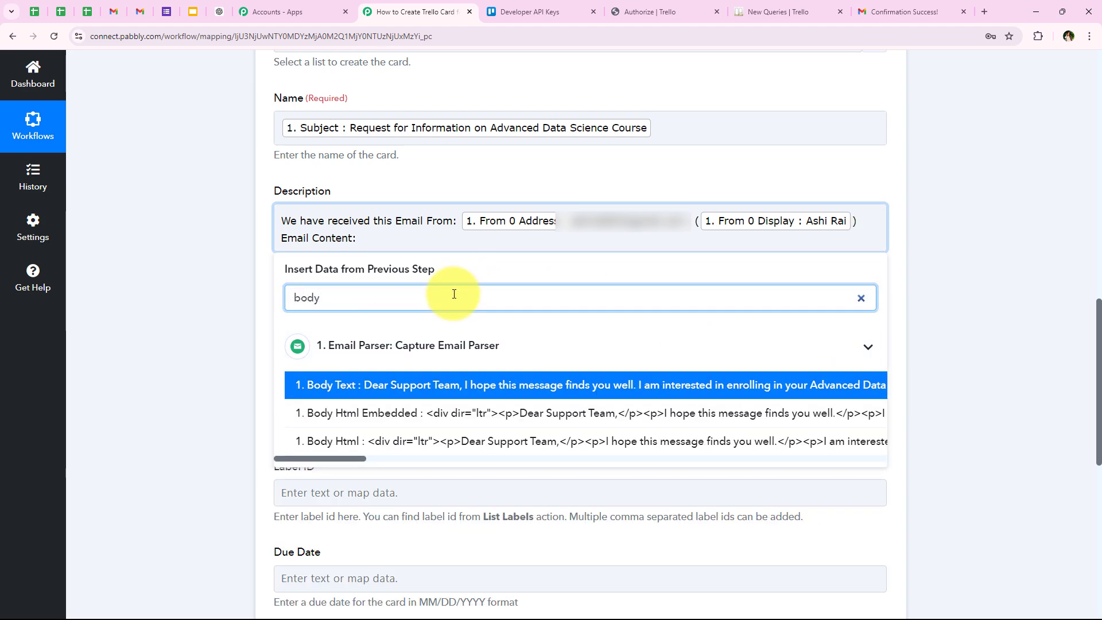
left_click(438, 386)
left_click(188, 309)
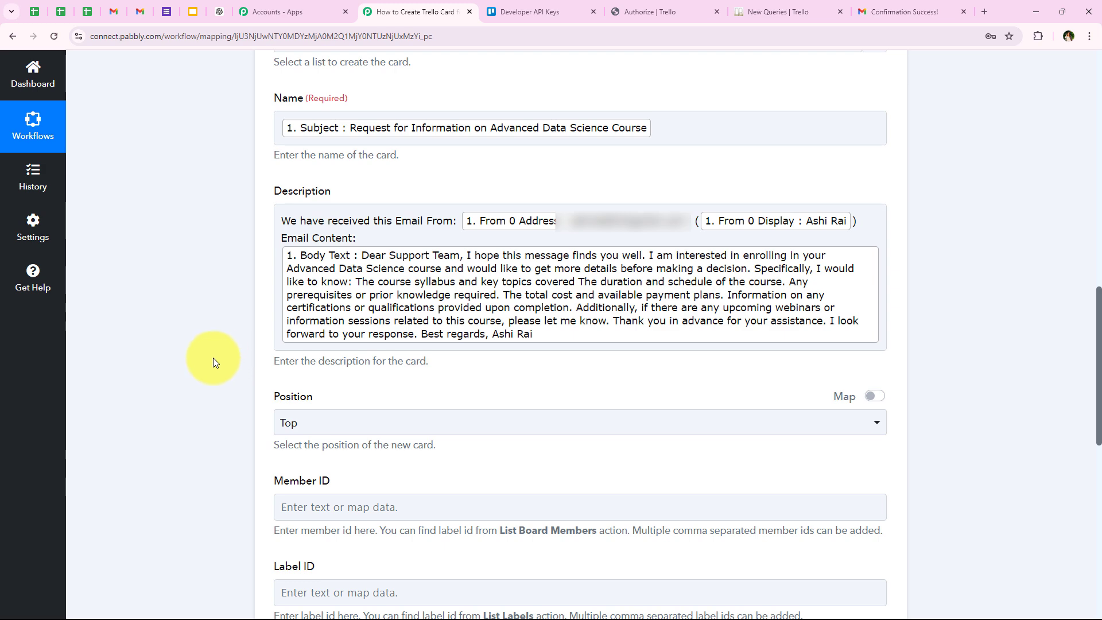
- Check the Via Gmail list on Trello's New Queries board and choose Top as the new card's Position
scroll(213, 357, "down", 4)
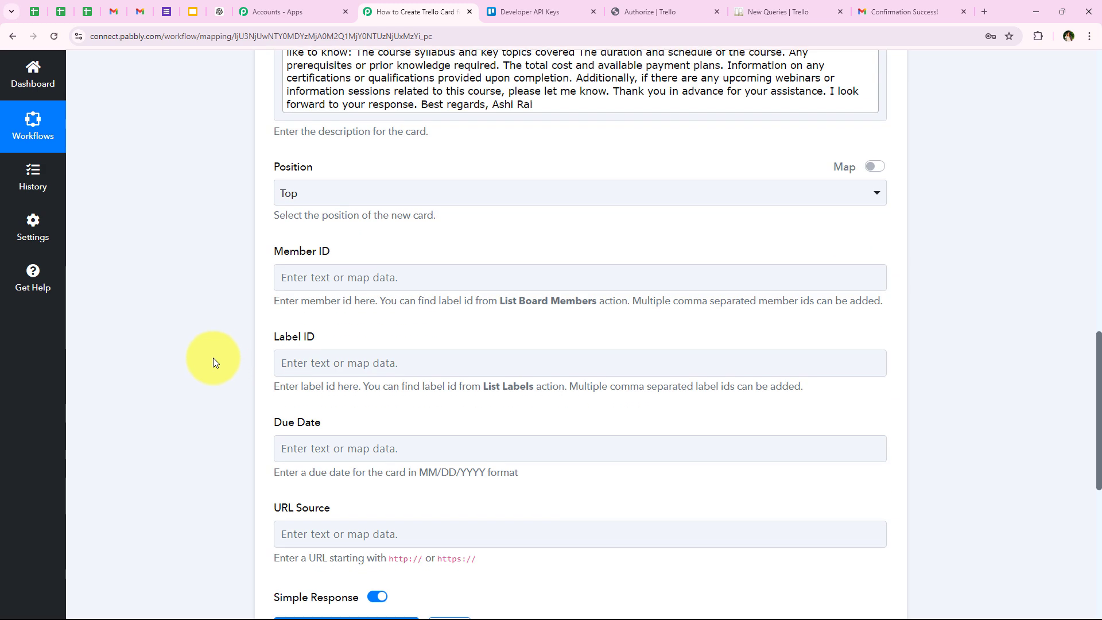
left_click(381, 193)
left_click(239, 235)
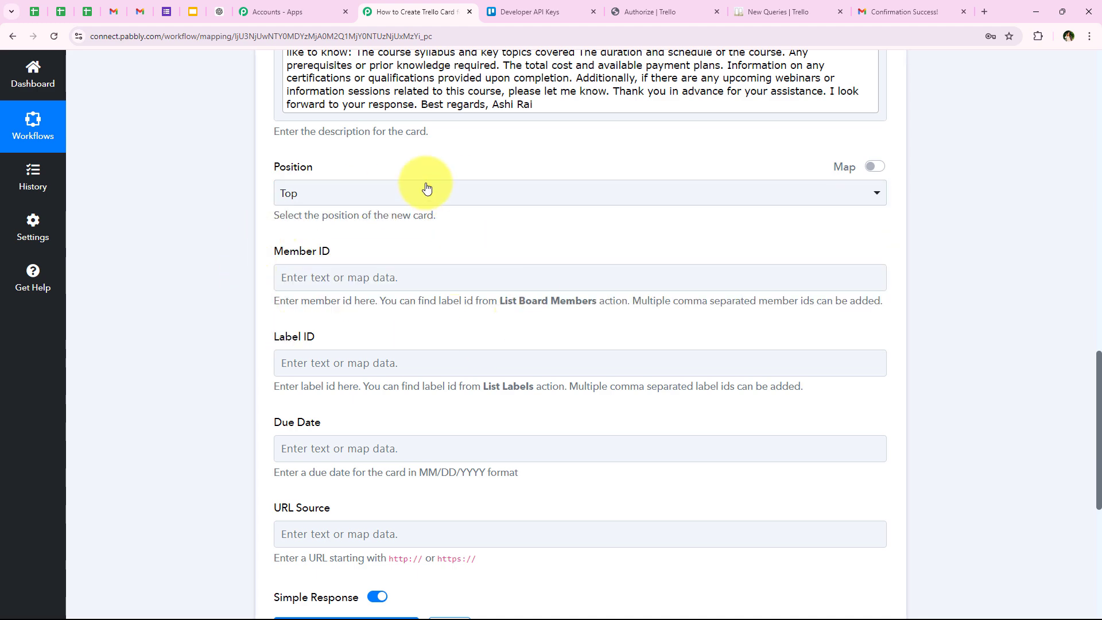
left_click(762, 4)
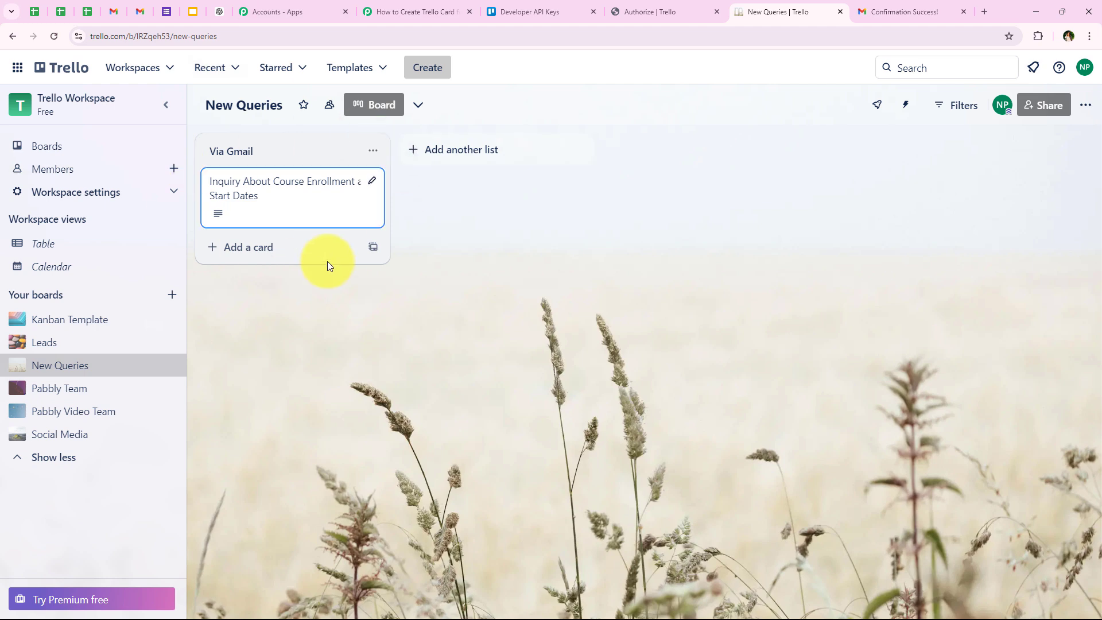
left_click(414, 11)
left_click(291, 195)
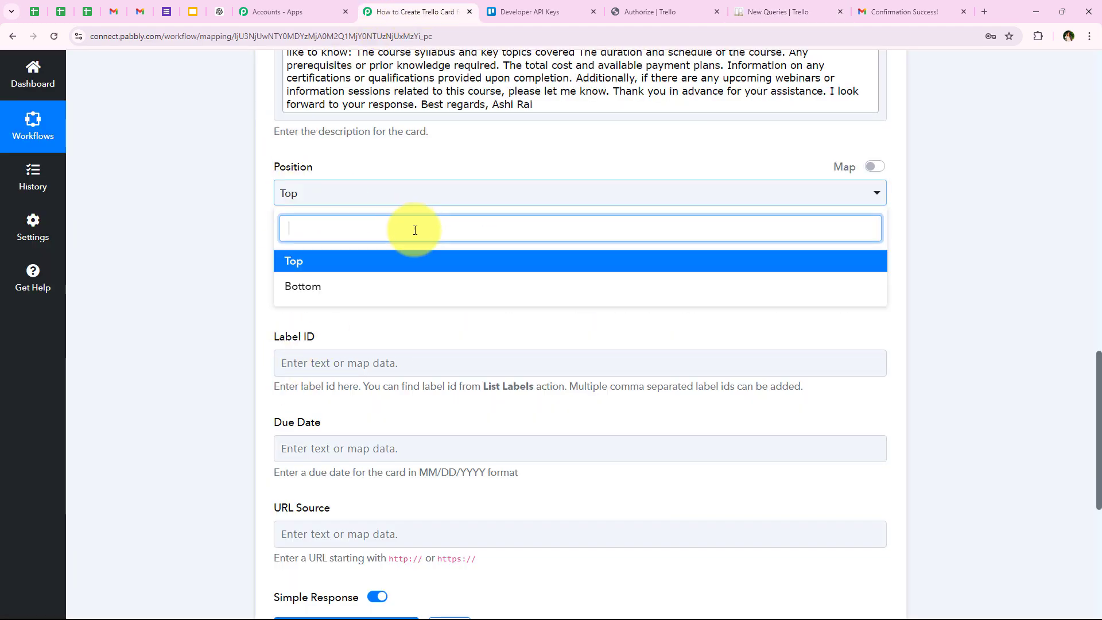
left_click(249, 260)
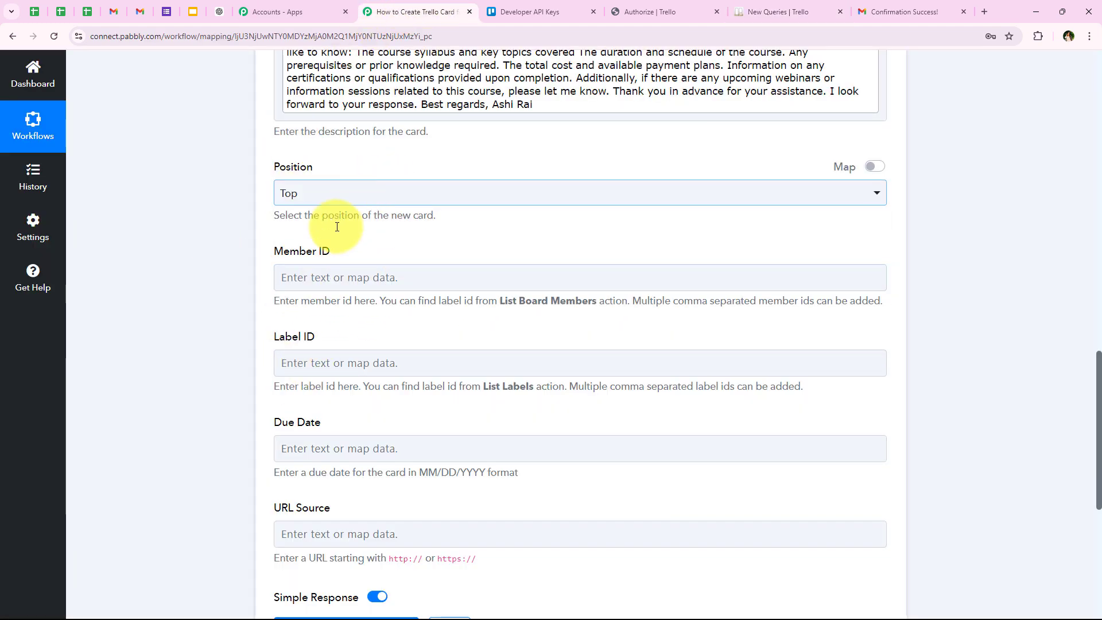
left_click(333, 198)
left_click(228, 318)
scroll(229, 318, "up", 1)
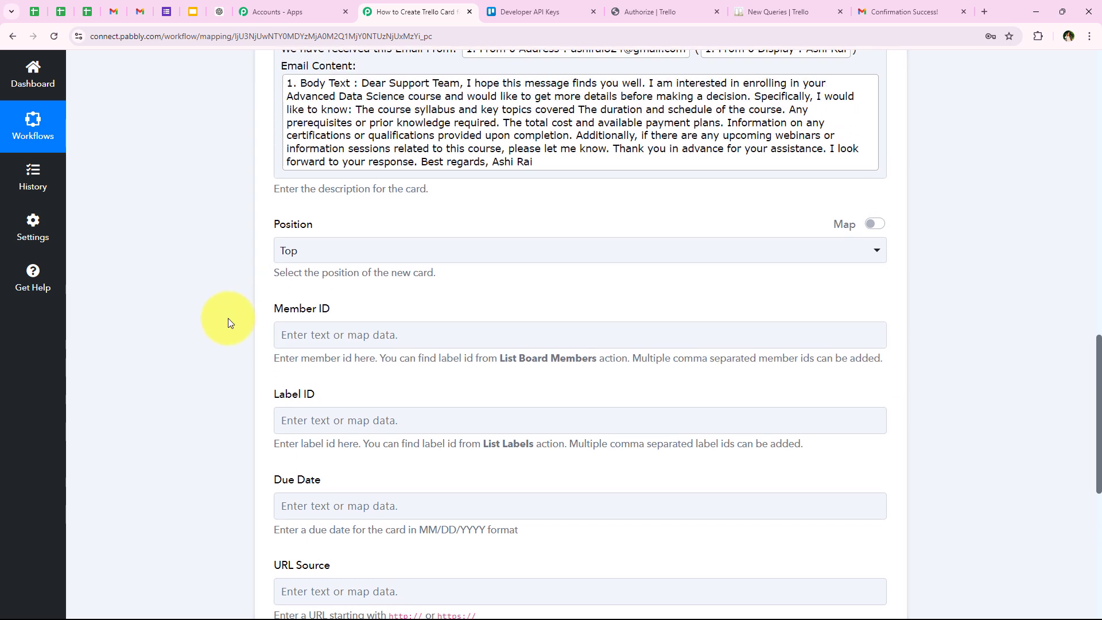
- Review the optional Member ID, Label ID, Due Date and URL Source fields of the Trello card action
scroll(229, 318, "down", 2)
left_click_drag(272, 194, 348, 196)
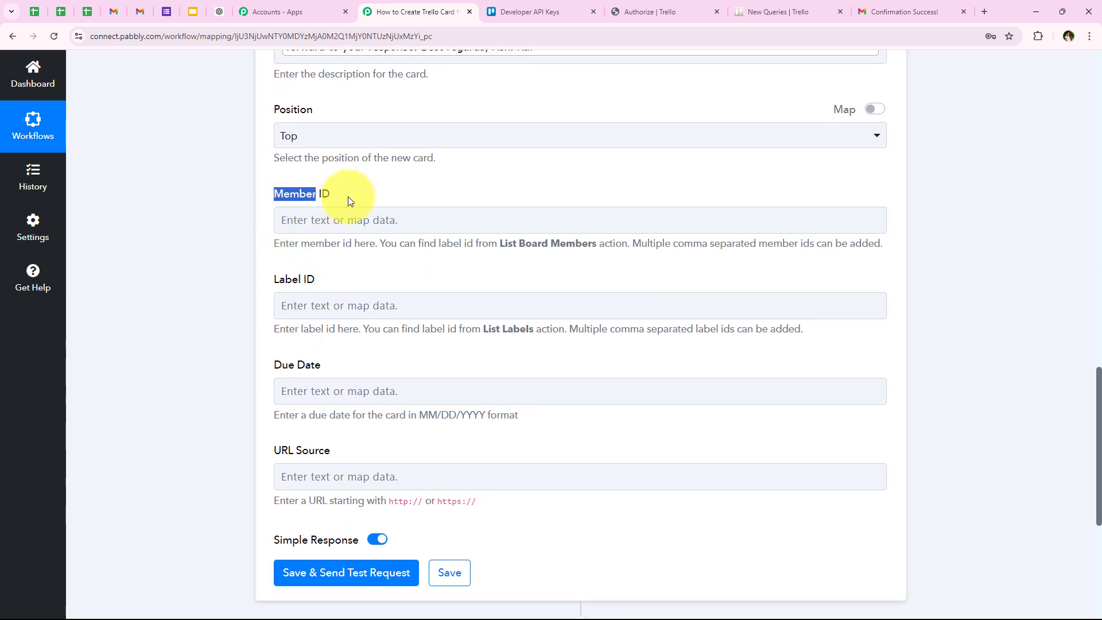
left_click_drag(265, 279, 315, 280)
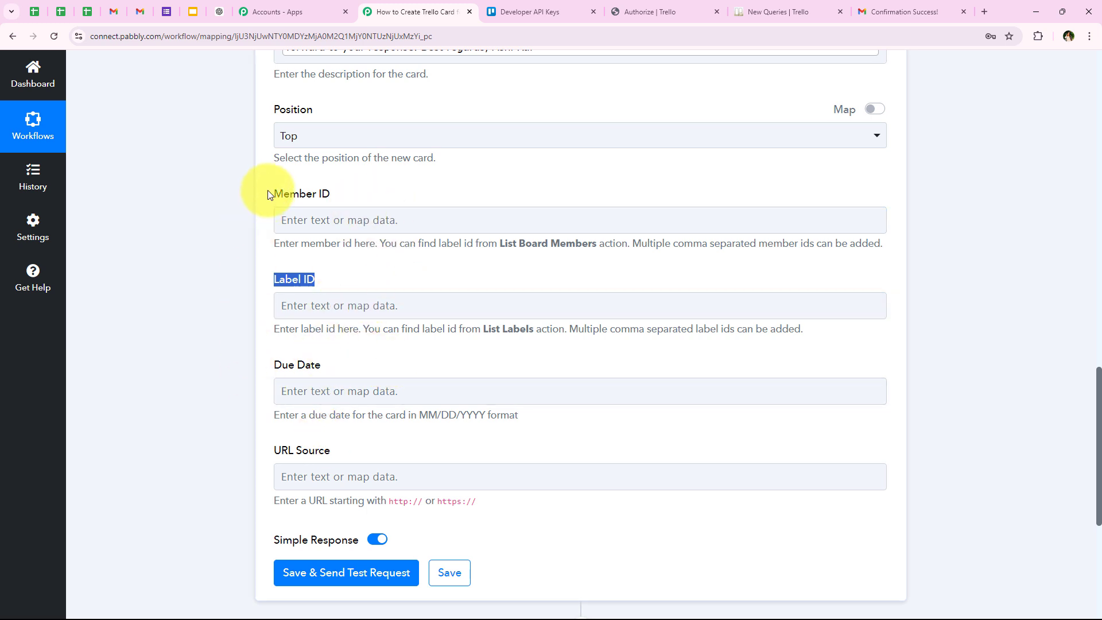
left_click_drag(359, 194, 268, 194)
left_click_drag(379, 280, 269, 280)
left_click_drag(446, 367, 269, 365)
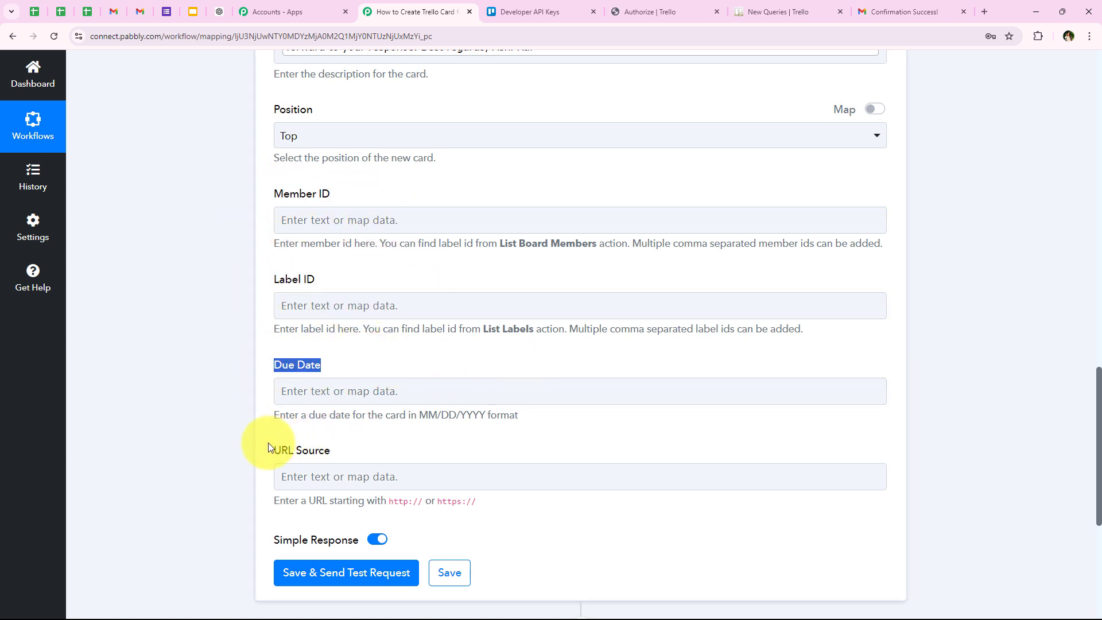
left_click_drag(519, 415, 418, 415)
left_click(398, 442)
left_click(417, 468)
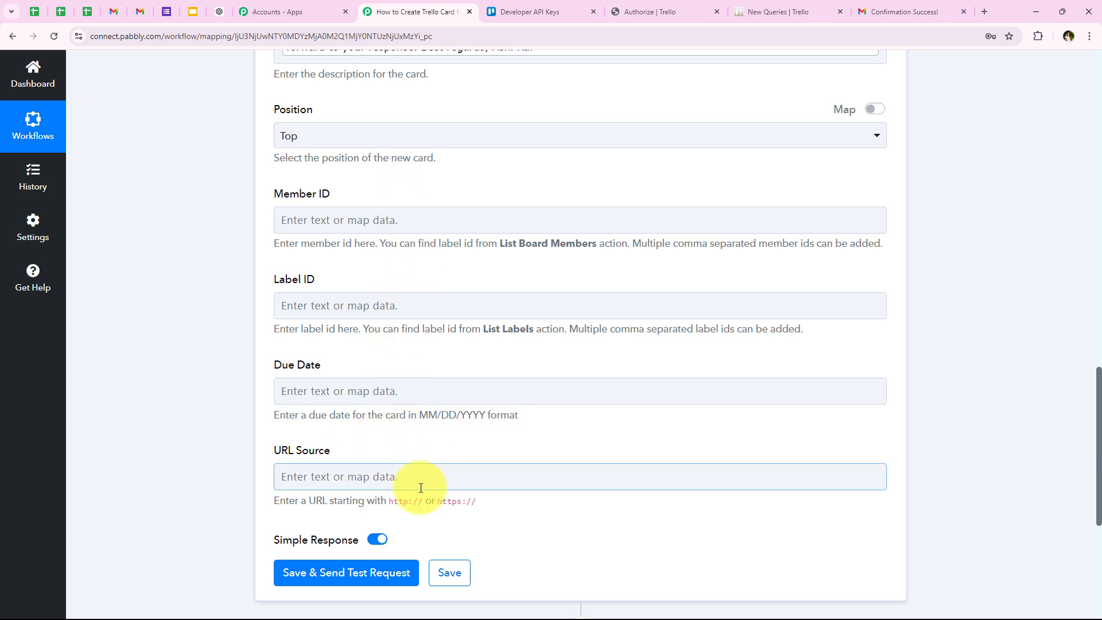
scroll(243, 425, "down", 2)
scroll(243, 425, "up", 1)
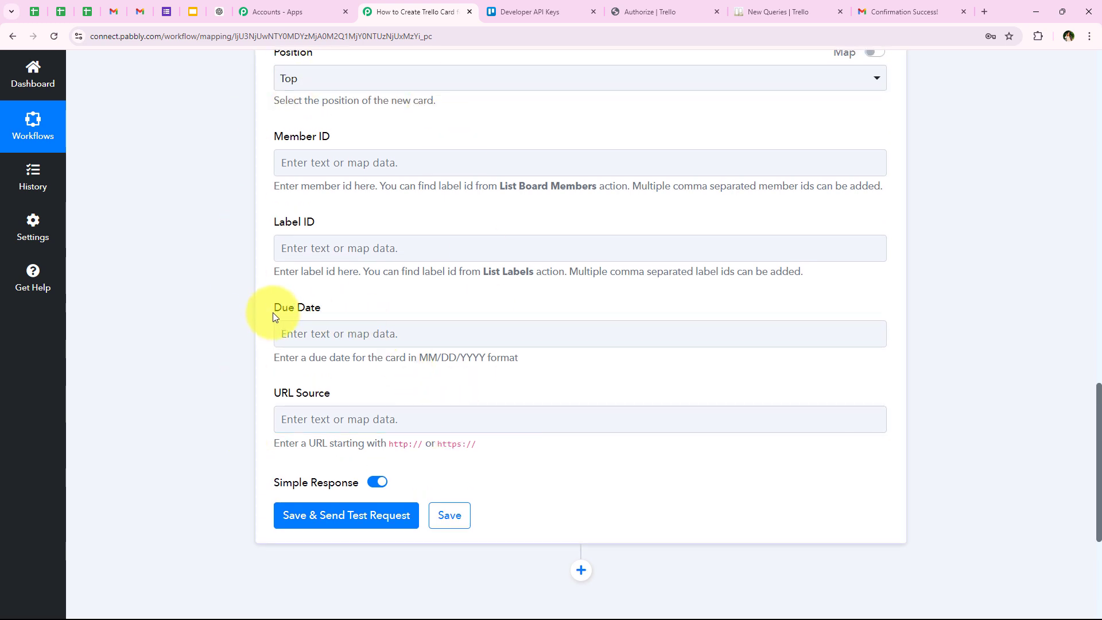
left_click(324, 308)
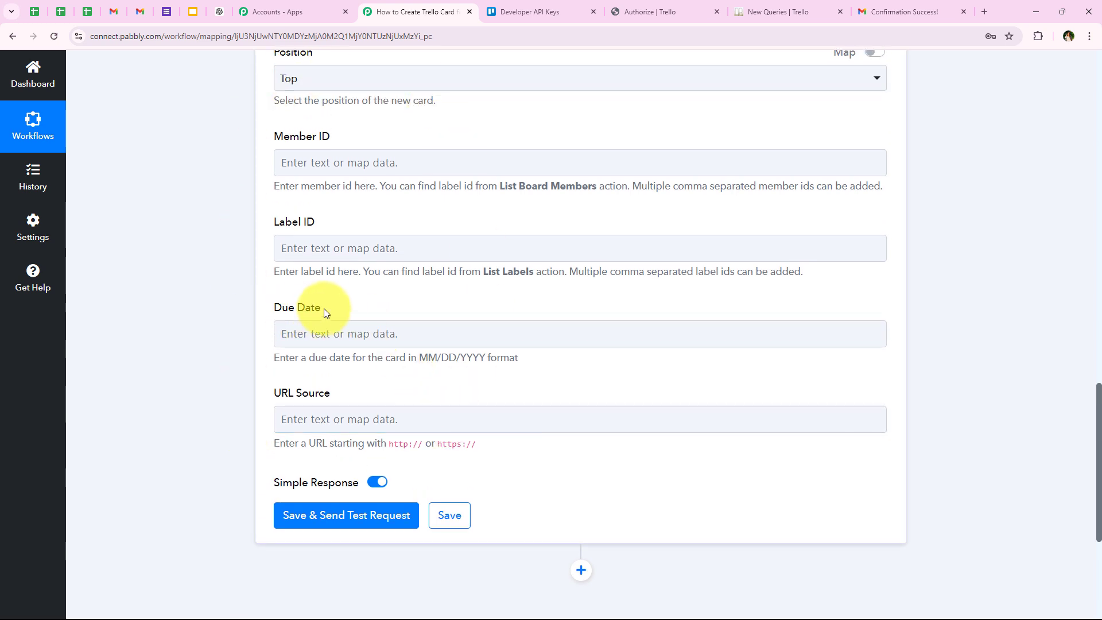
left_click_drag(272, 392, 336, 393)
left_click(337, 394)
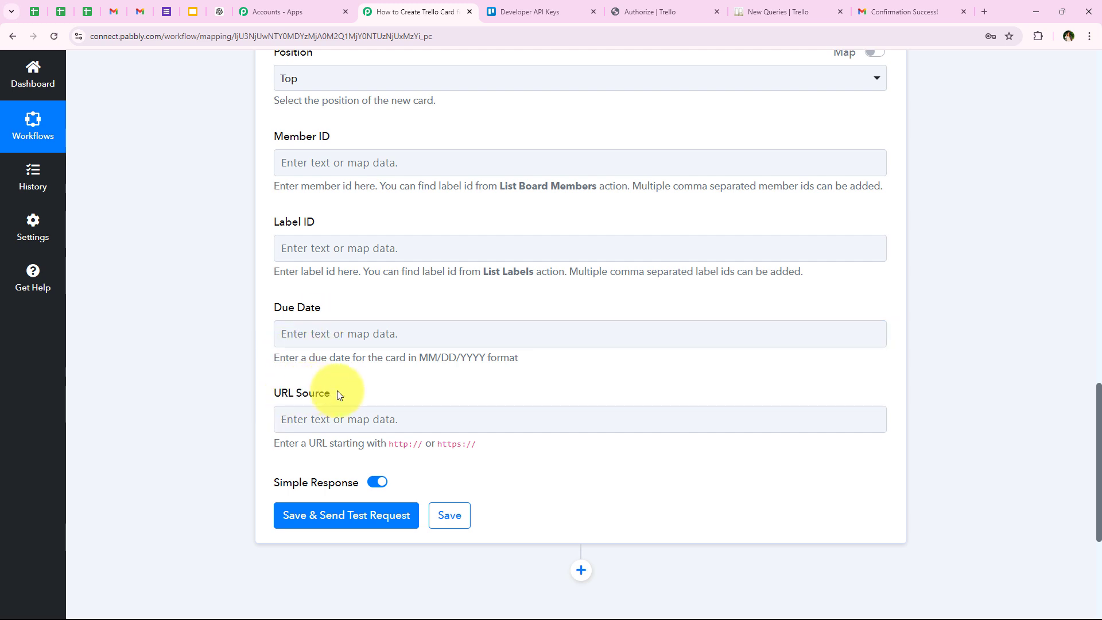
left_click(312, 408)
- Save the Trello action with a test request and look through the response received
scroll(396, 447, "down", 2)
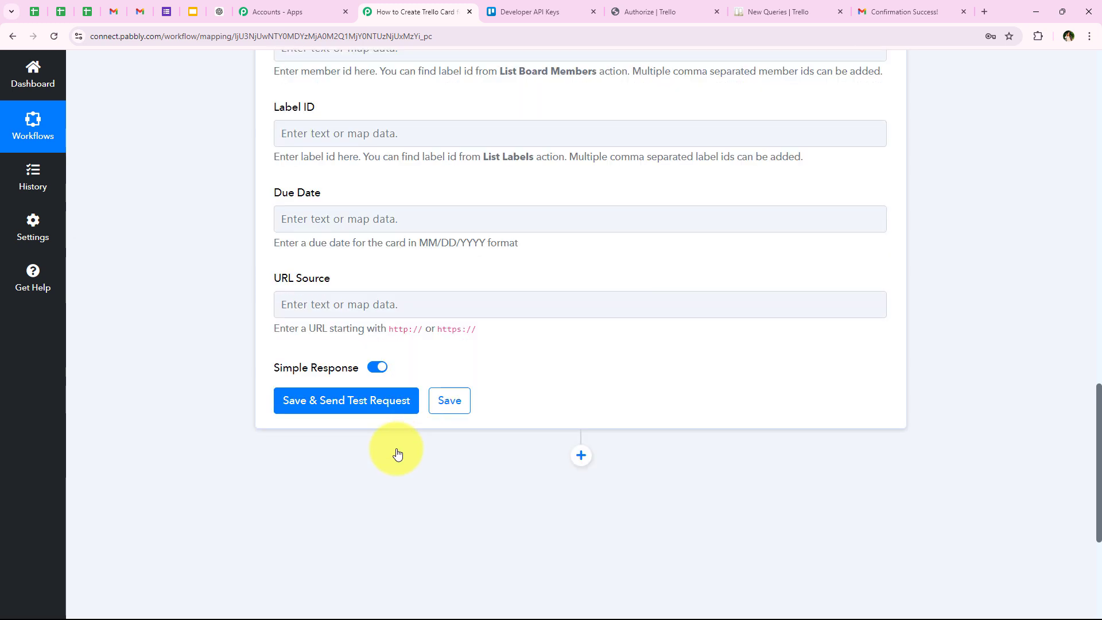
left_click(383, 415)
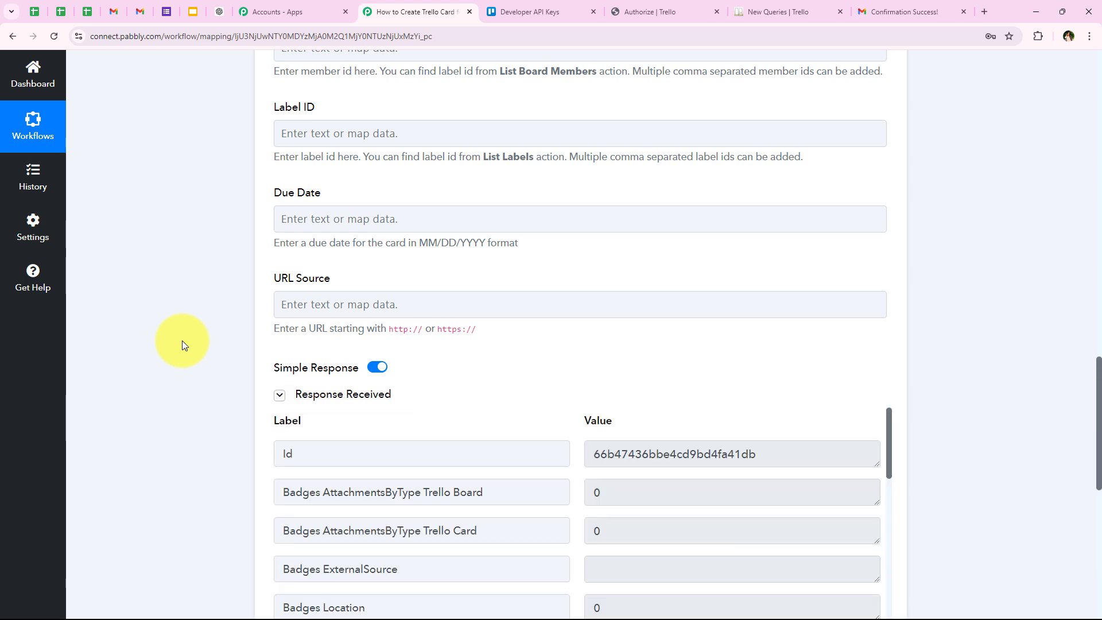
scroll(235, 369, "down", 4)
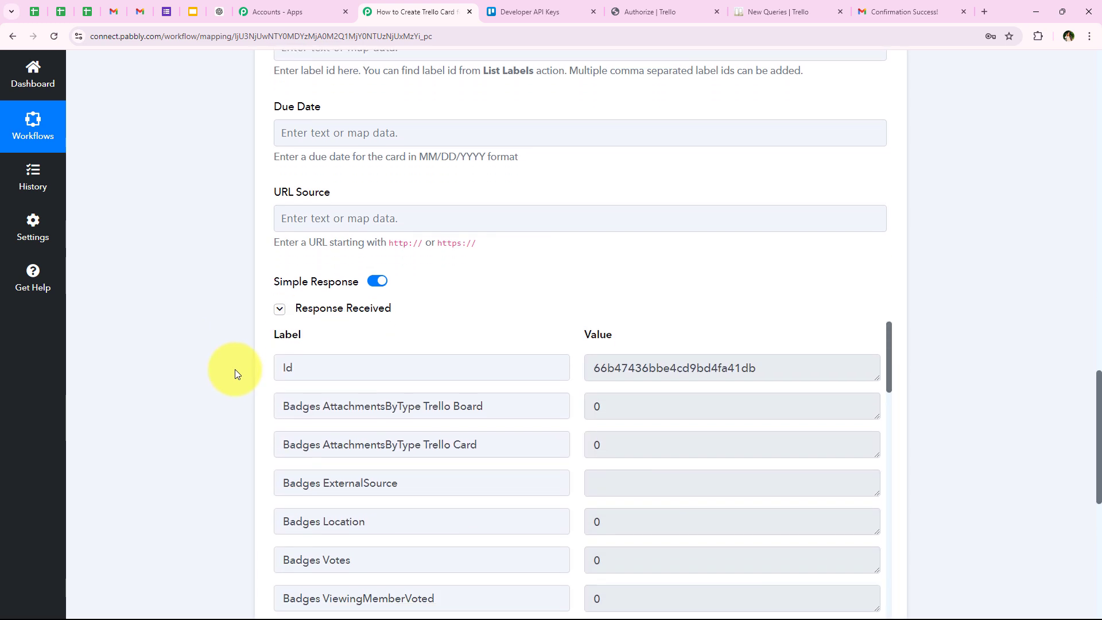
scroll(447, 310, "down", 10)
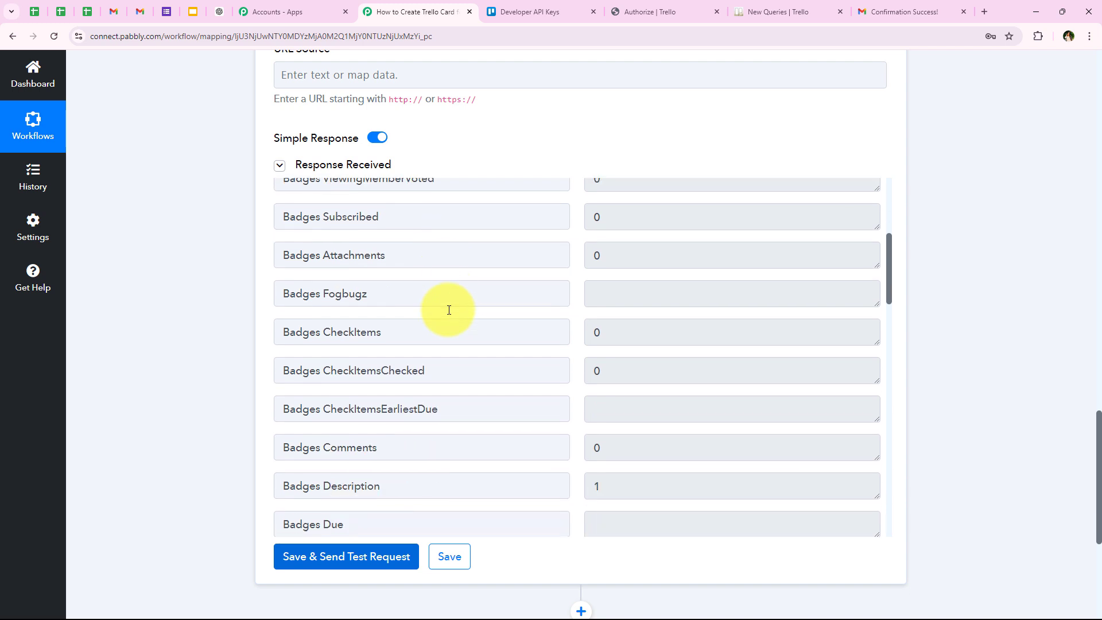
scroll(408, 370, "up", 1)
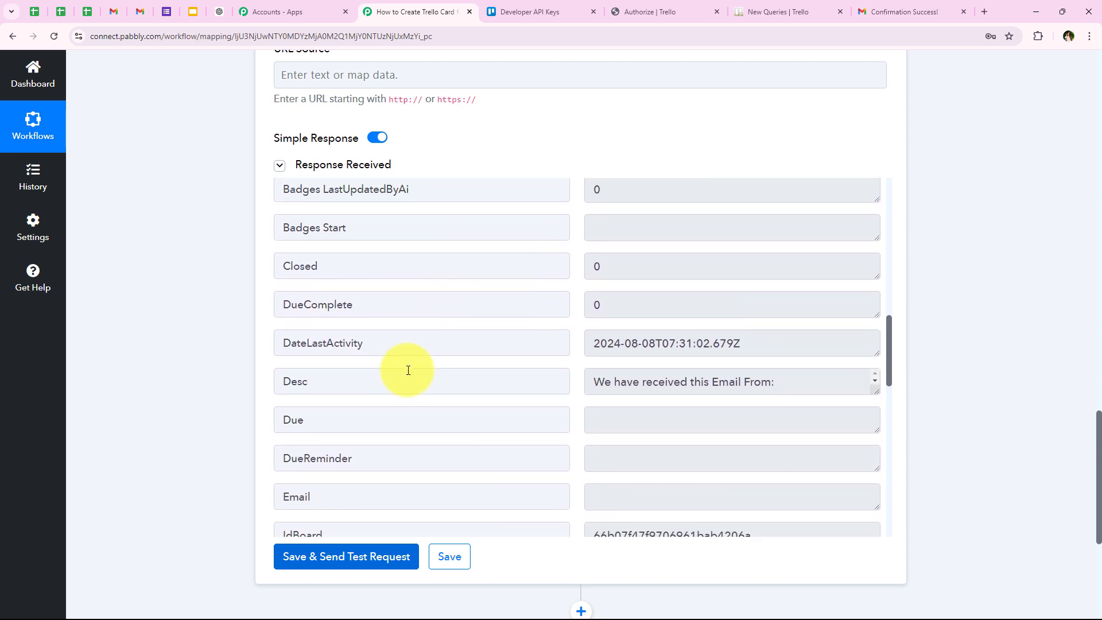
scroll(408, 371, "up", 6)
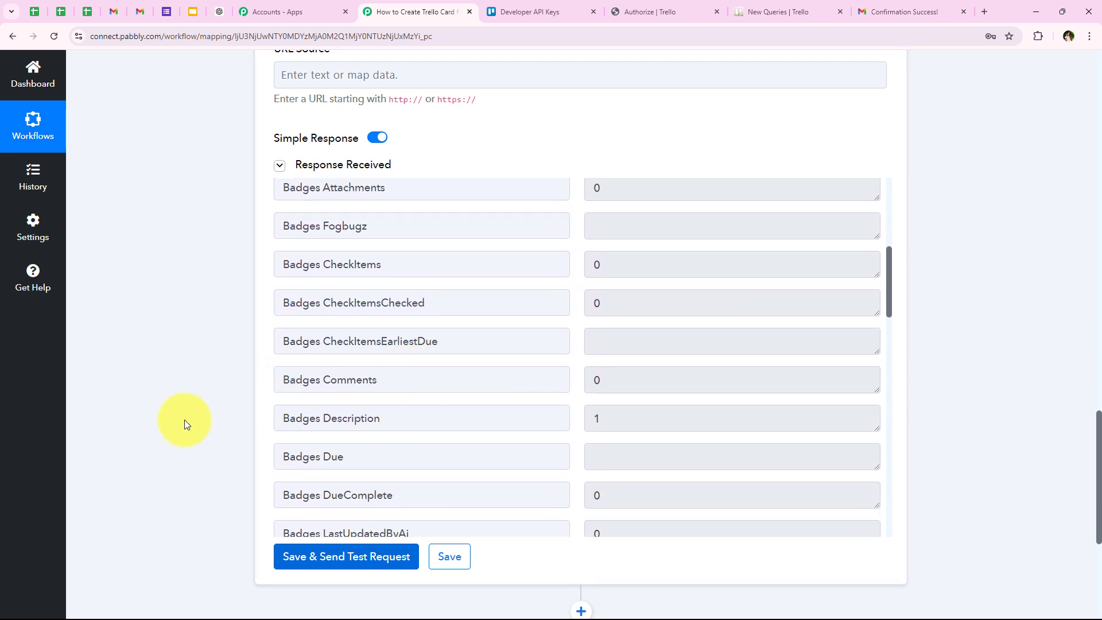
scroll(340, 416, "up", 4)
scroll(221, 373, "up", 1)
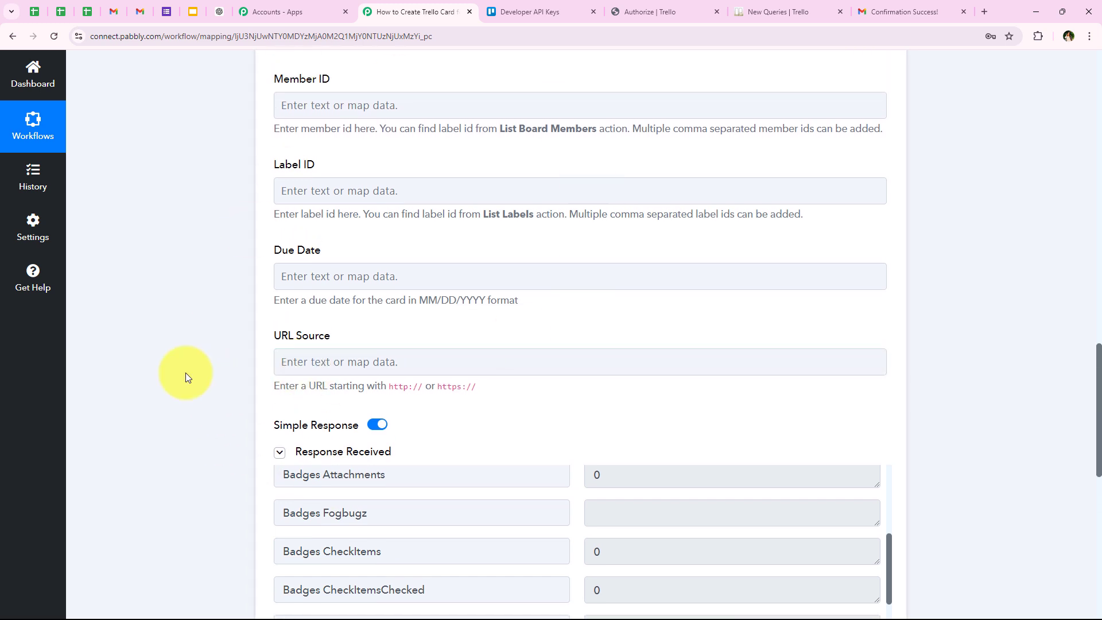
scroll(184, 402, "down", 3)
scroll(181, 418, "down", 2)
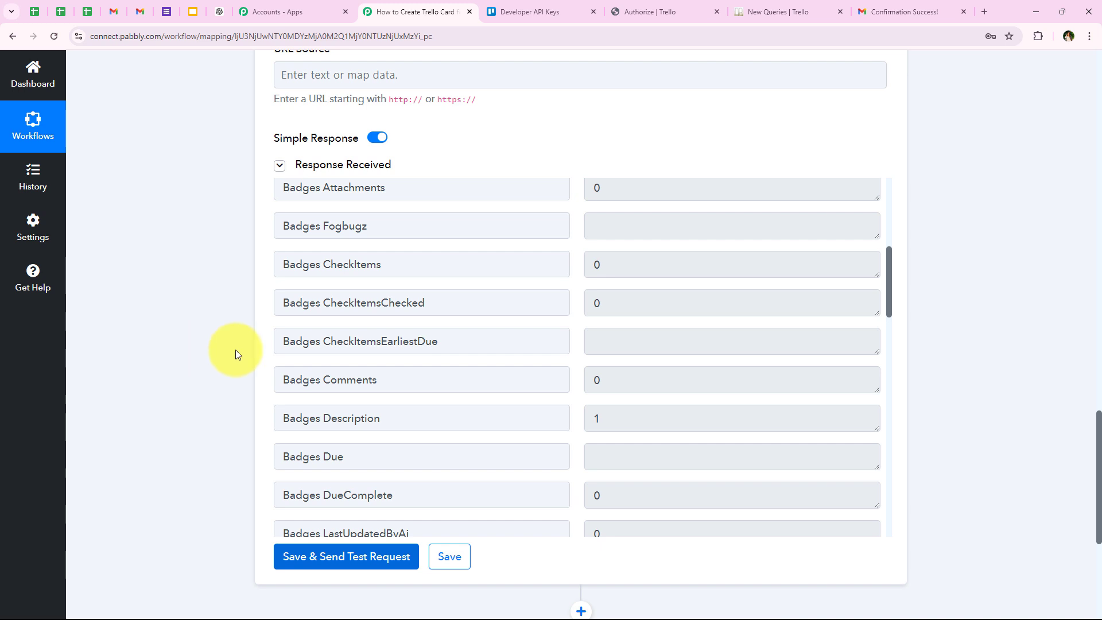
- On the New Queries board in Trello, check the title and description of the "Request for Information on Advanced Data Science Course" card
left_click(801, 10)
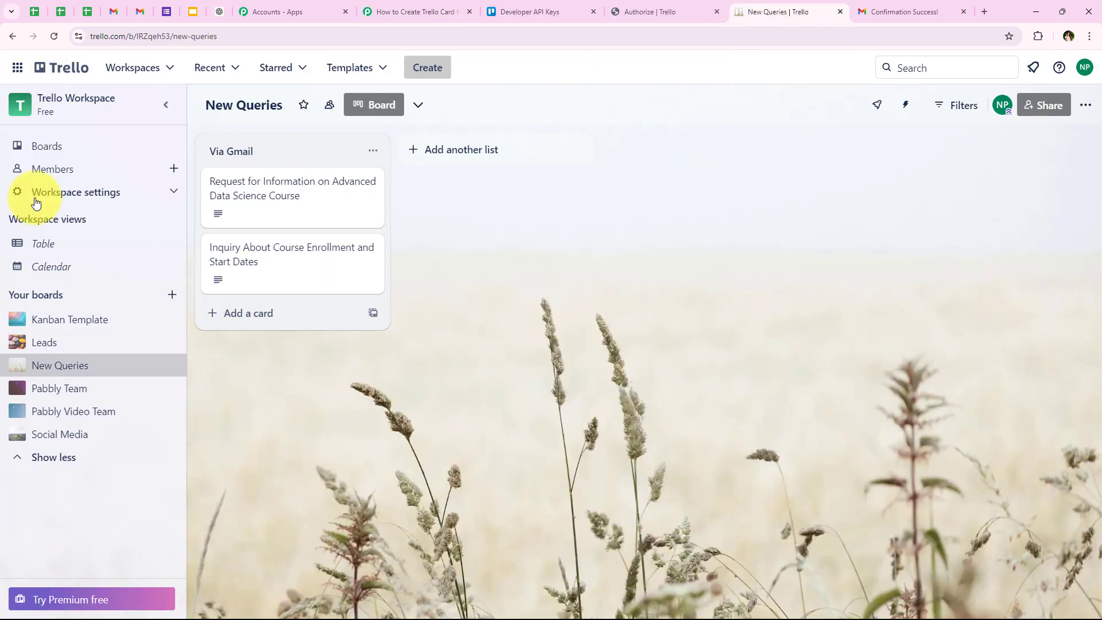
left_click(245, 197)
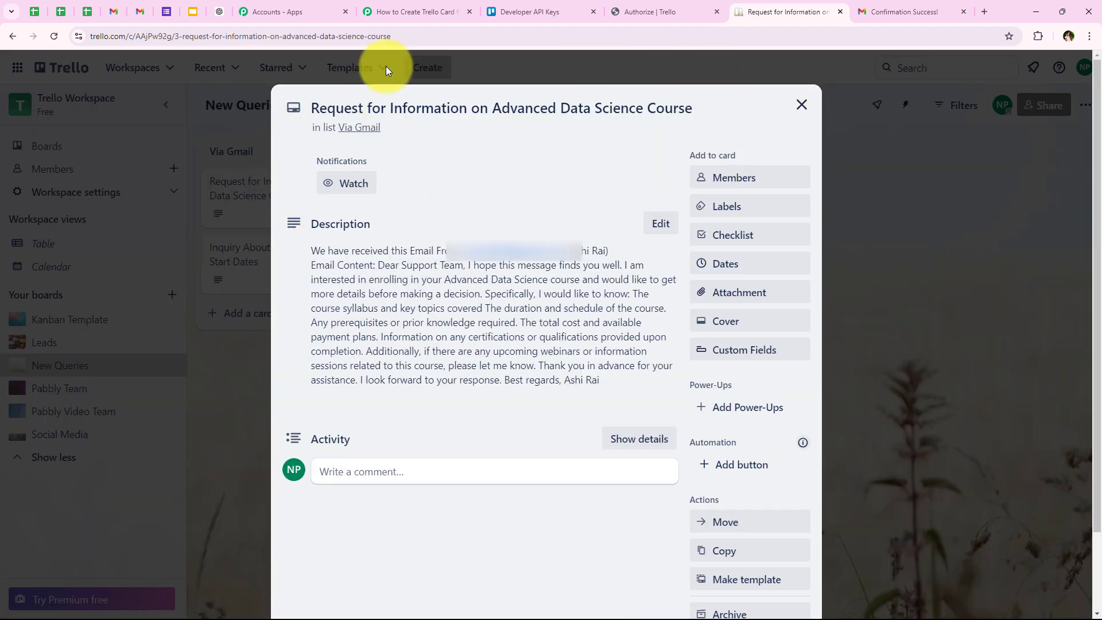
left_click_drag(309, 108, 496, 132)
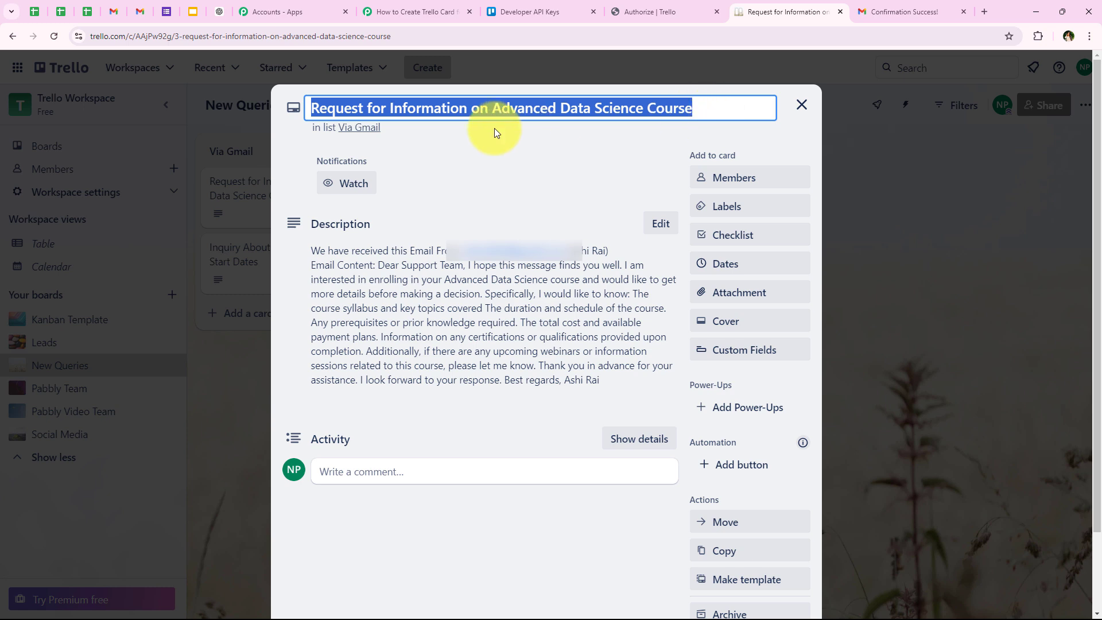
left_click(496, 132)
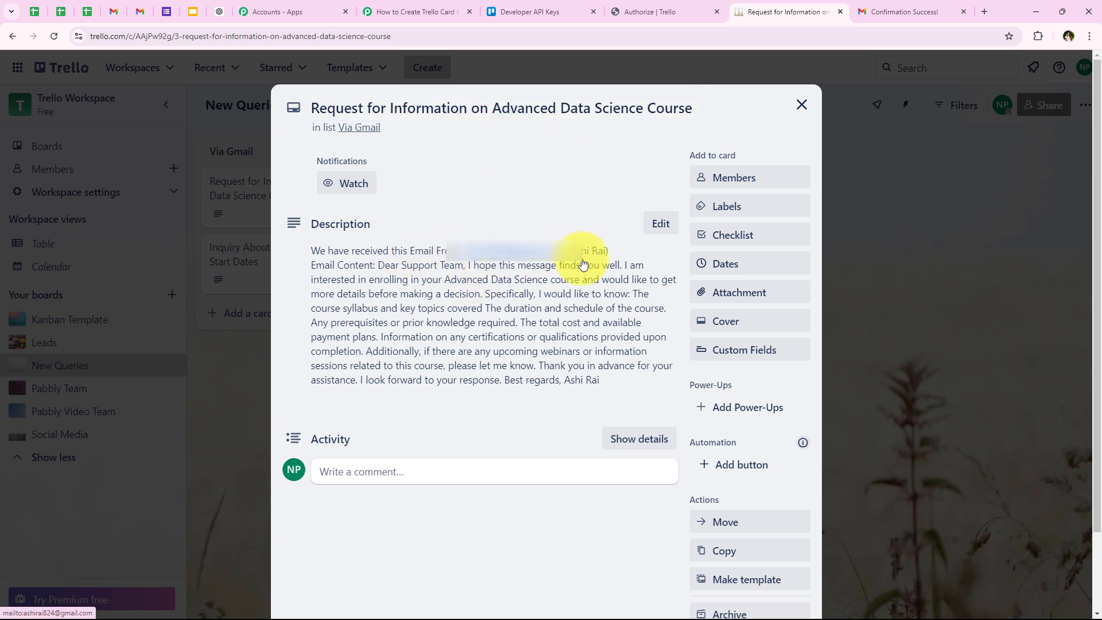
left_click_drag(601, 380, 378, 264)
left_click(801, 104)
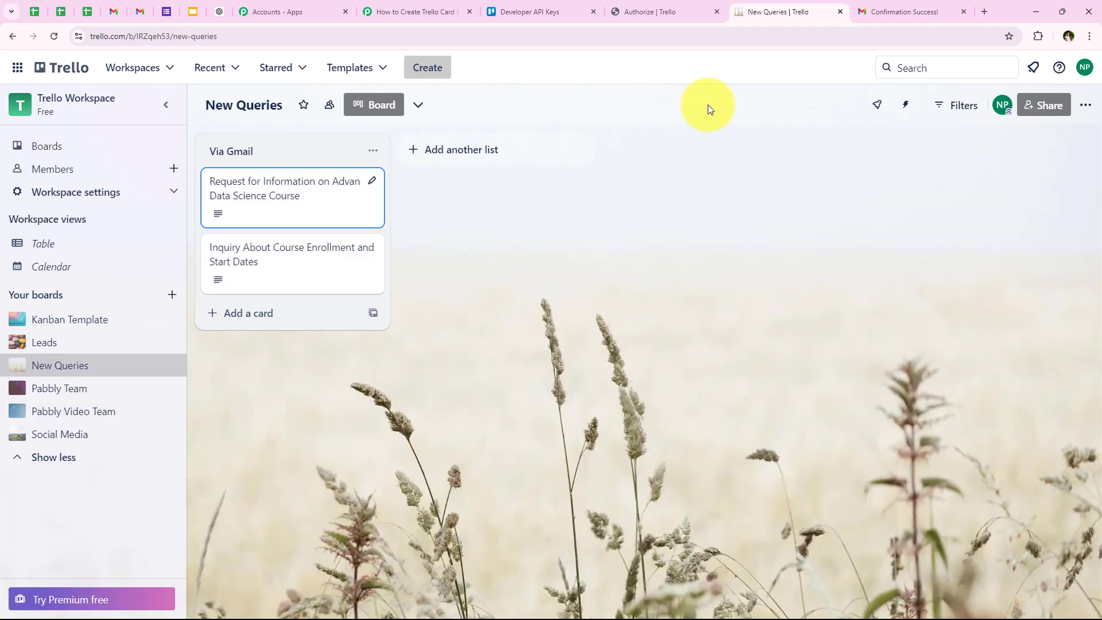
- Switch back to the Pabbly Connect workflow and collapse the Trello action to show all three steps
left_click(417, 11)
scroll(151, 123, "up", 20)
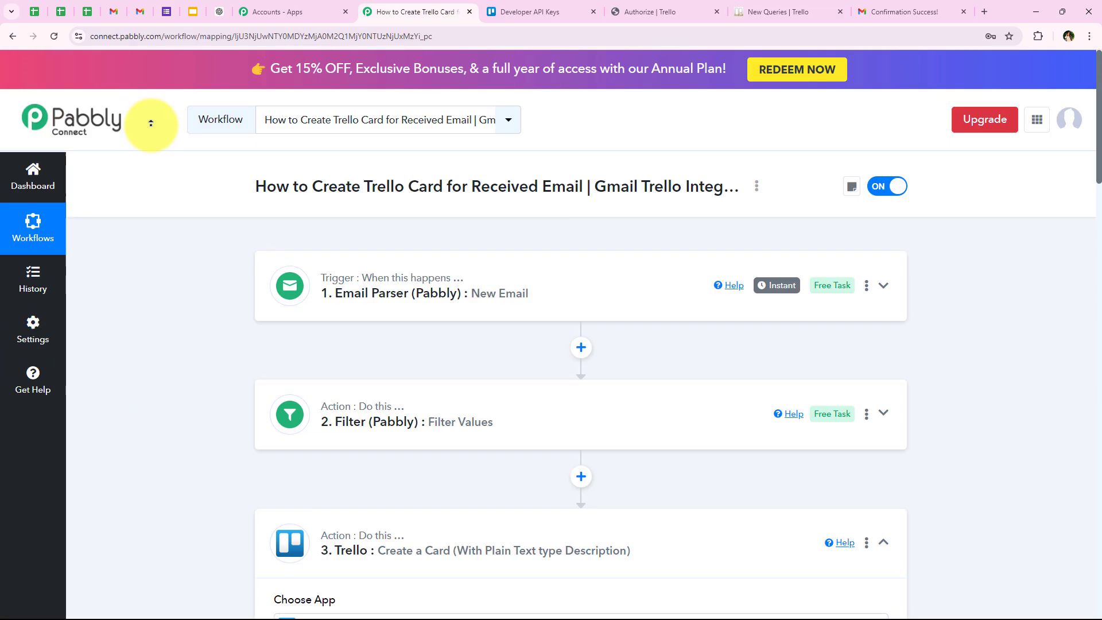
left_click(356, 531)
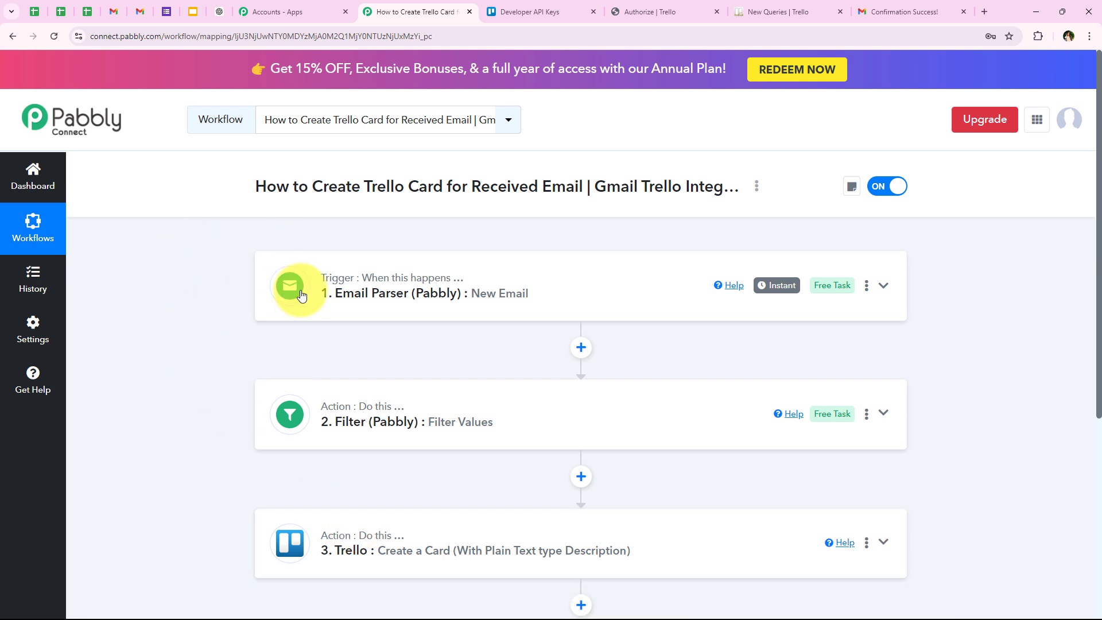
- Switch to the sender's Gmail account, start a new message and delete its signature
left_click(139, 11)
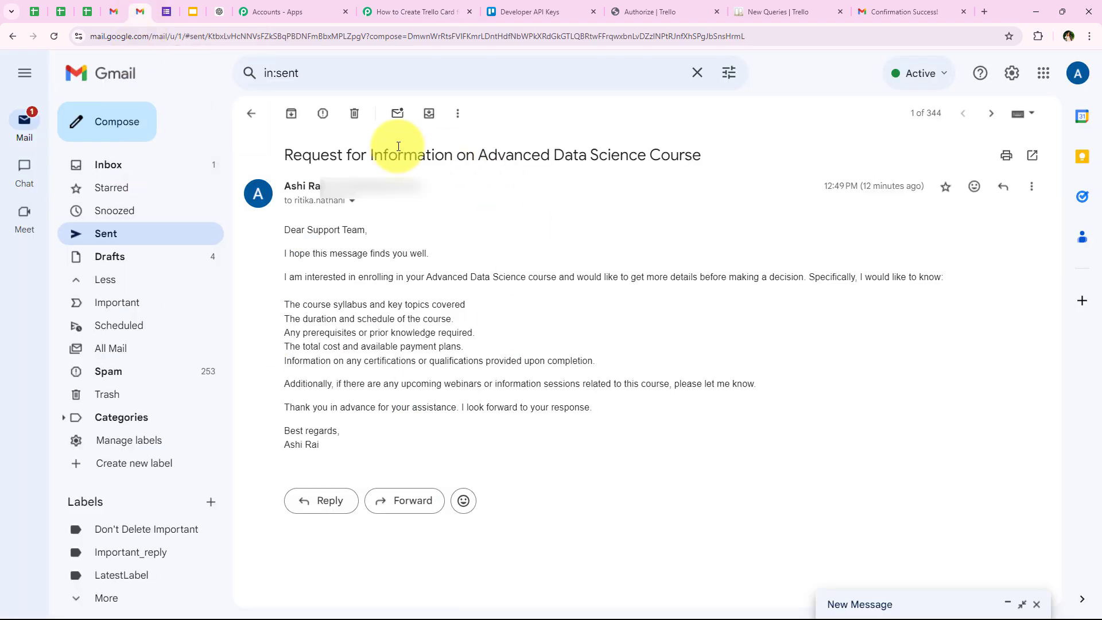
left_click(75, 126)
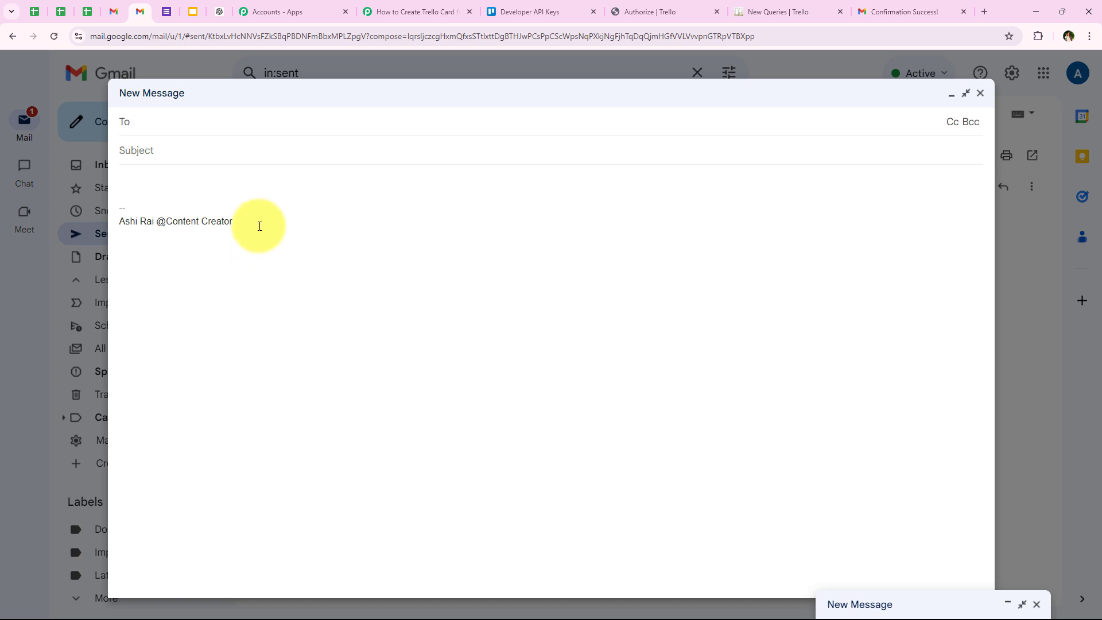
left_click_drag(259, 226, 63, 181)
key("BackSpace")
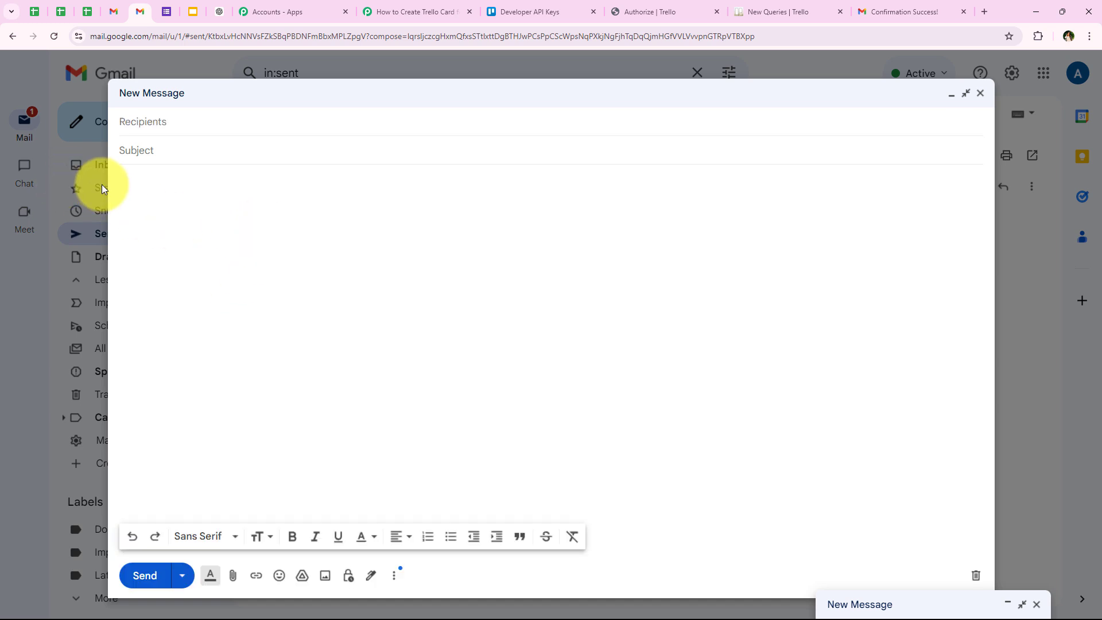
- Address the message to the suggested recipient's e-mail and give it the subject "Inquiry Regarding Certification Programs"
left_click(153, 122)
type("ri")
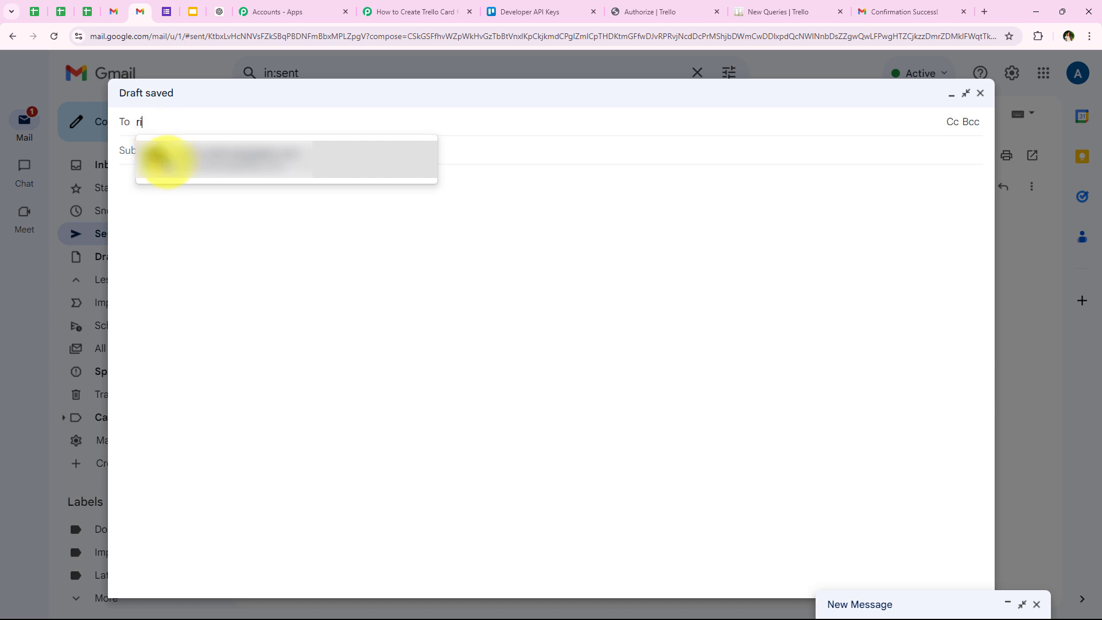
left_click(167, 153)
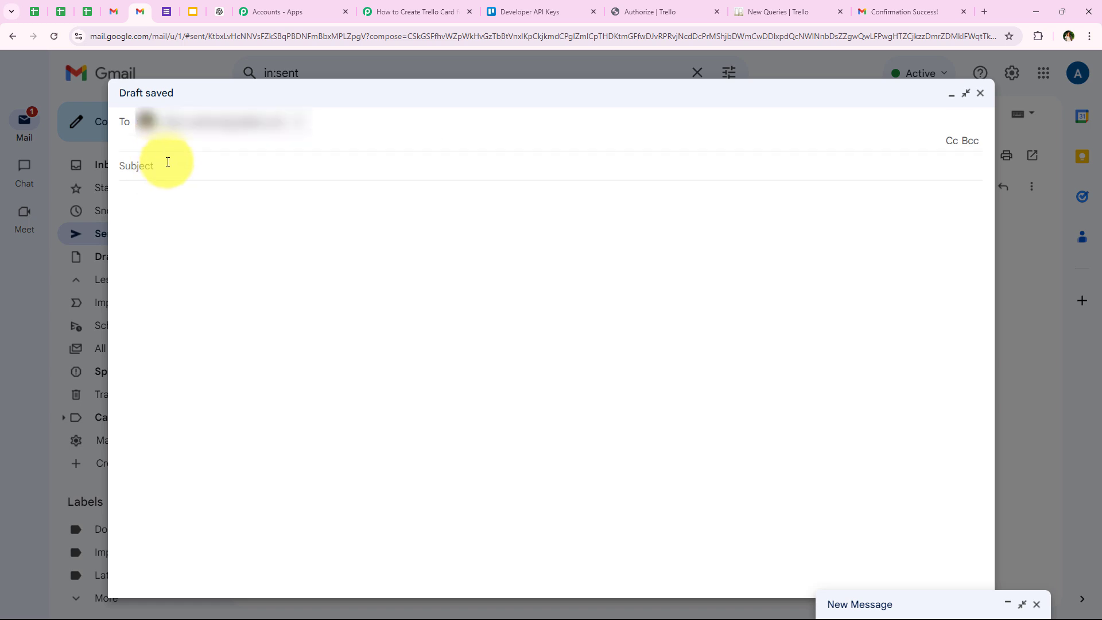
left_click(167, 162)
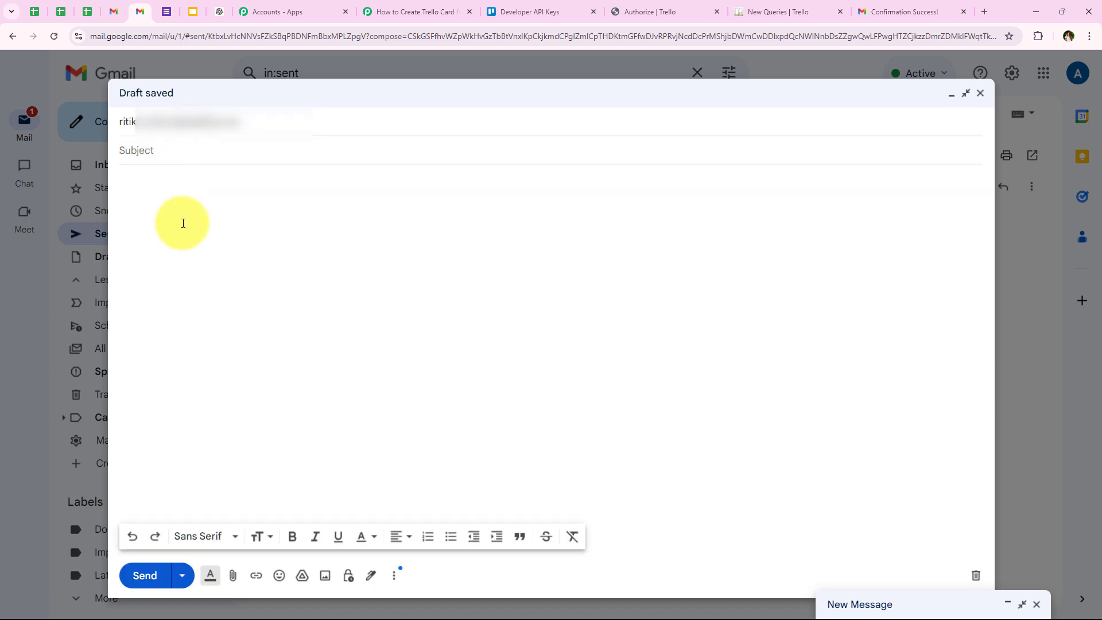
type("Inquiry Regarding Certification Programs")
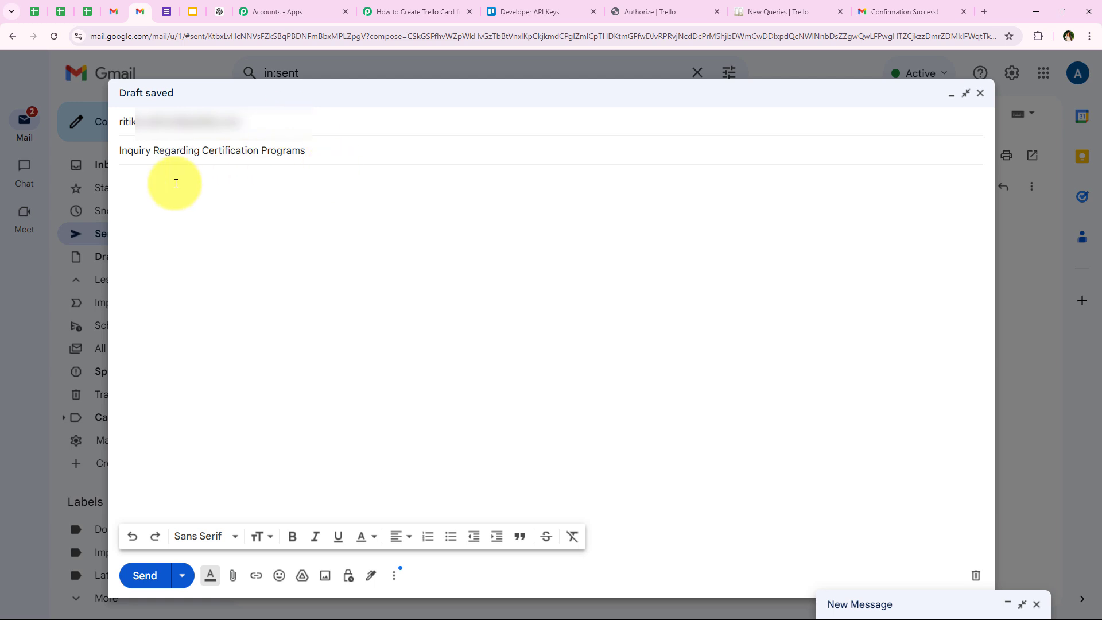
- Paste the copied inquiry text about certification programs into the message body and review its opening line
left_click(149, 197)
left_click_drag(119, 153, 150, 154)
left_click(152, 177)
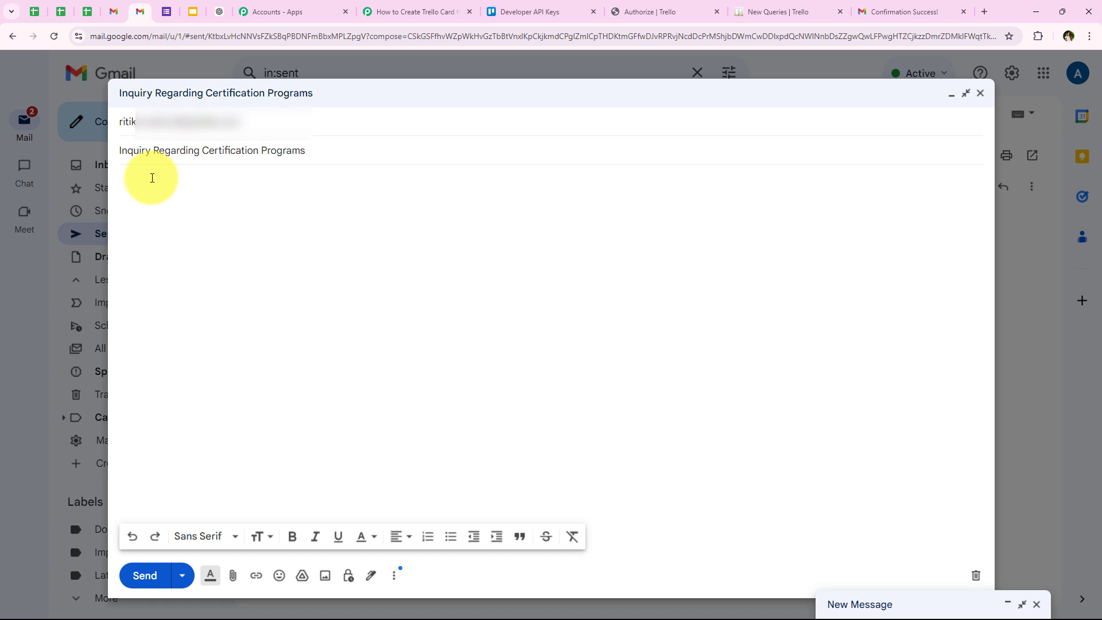
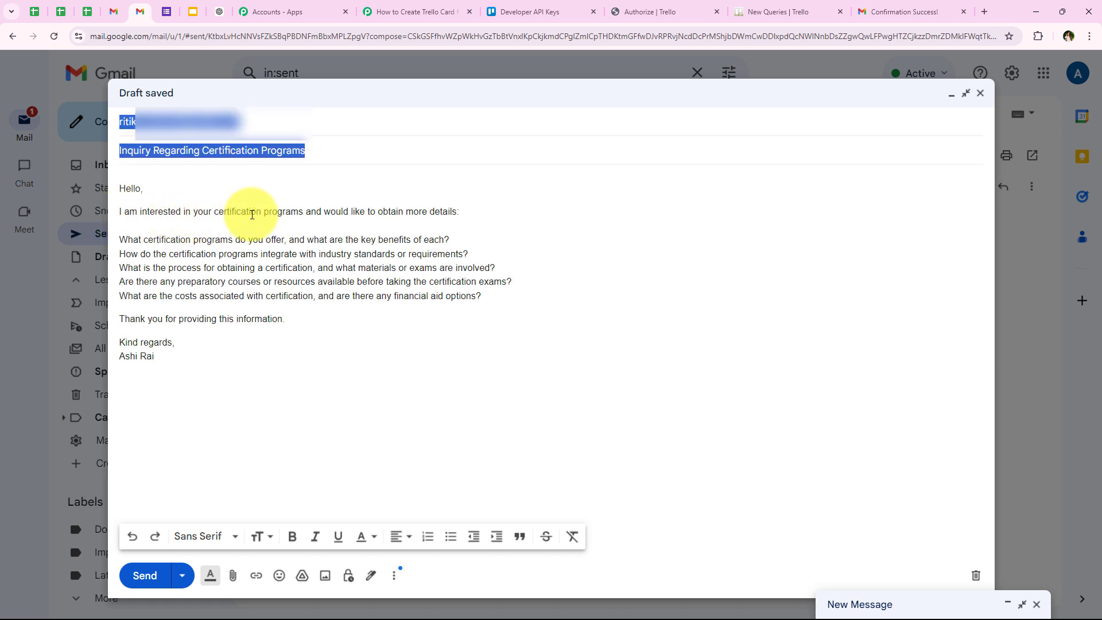
left_click(309, 219)
left_click_drag(299, 213, 464, 212)
left_click(493, 337)
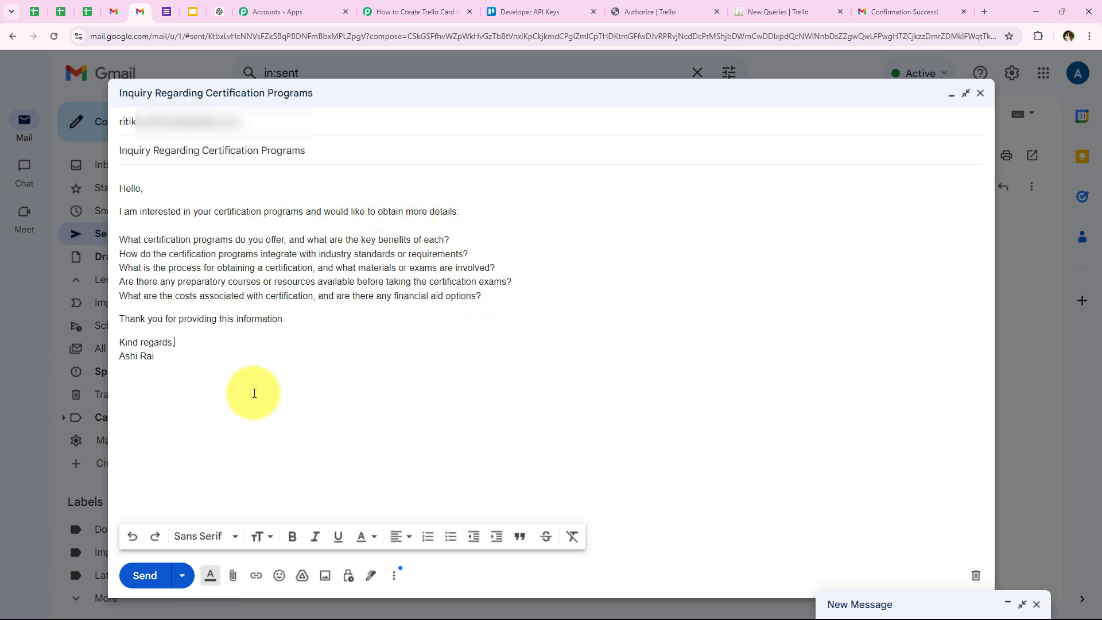
- Send the "Inquiry Regarding Certification Programs" message and open the sent copy
left_click(155, 575)
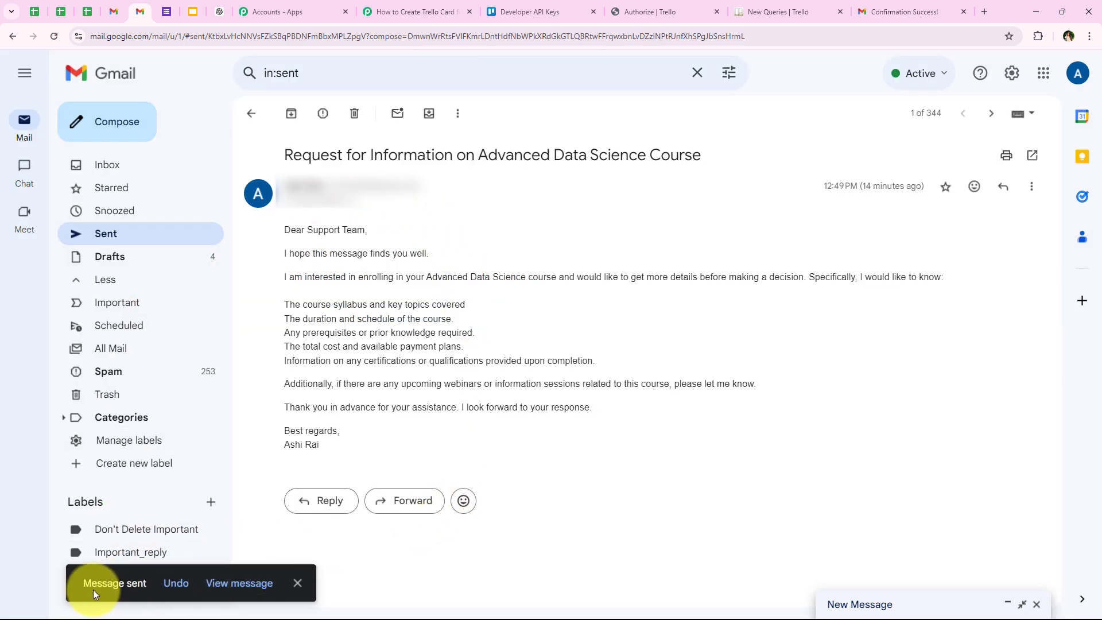
left_click(237, 583)
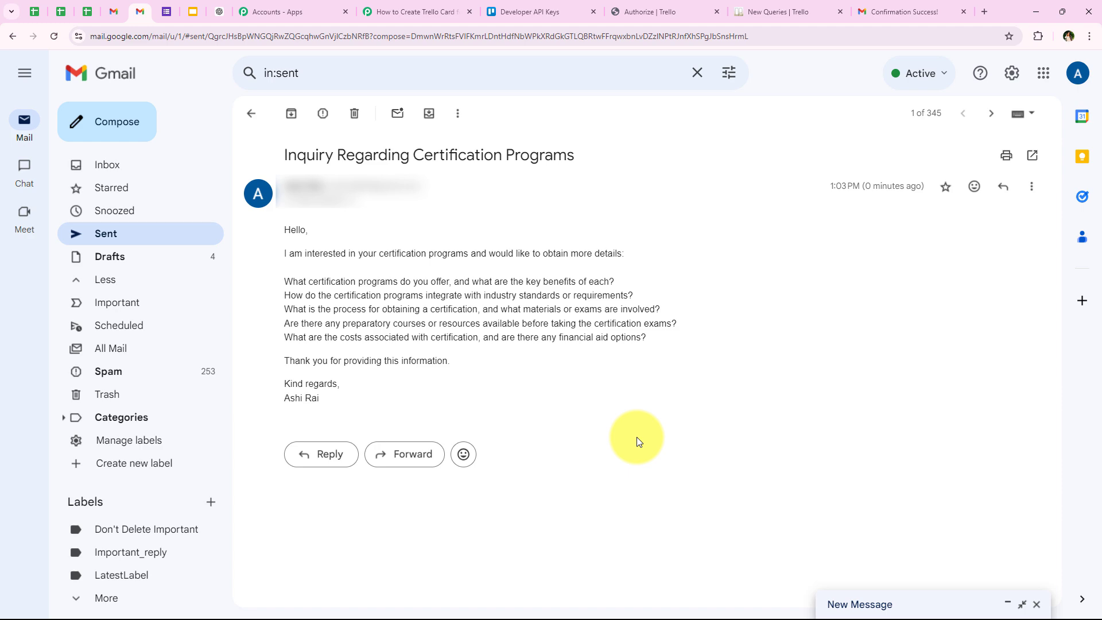
- On the New Queries board in Trello, check the description of the "Inquiry Regarding Certification Programs" card and close it
left_click(757, 11)
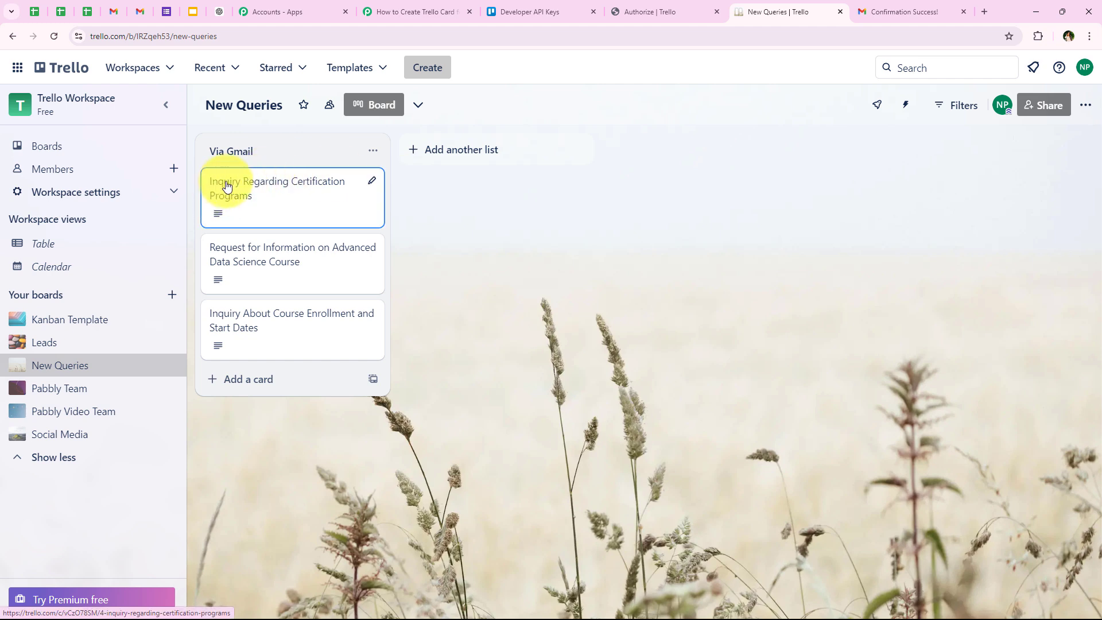
left_click(305, 207)
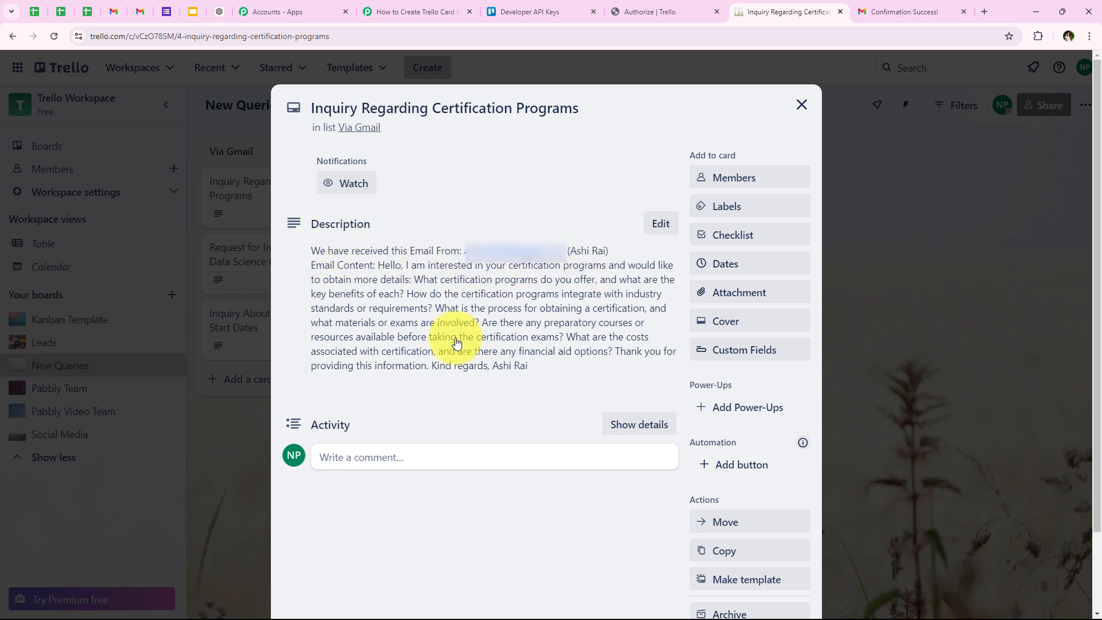
left_click_drag(570, 373, 378, 265)
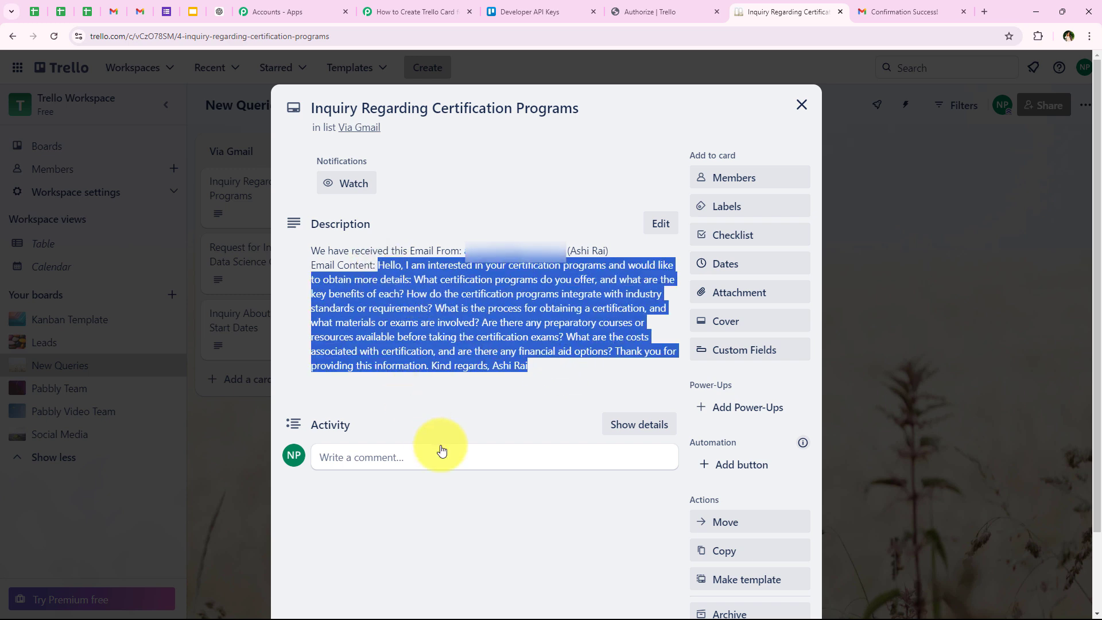
left_click(496, 405)
left_click(802, 104)
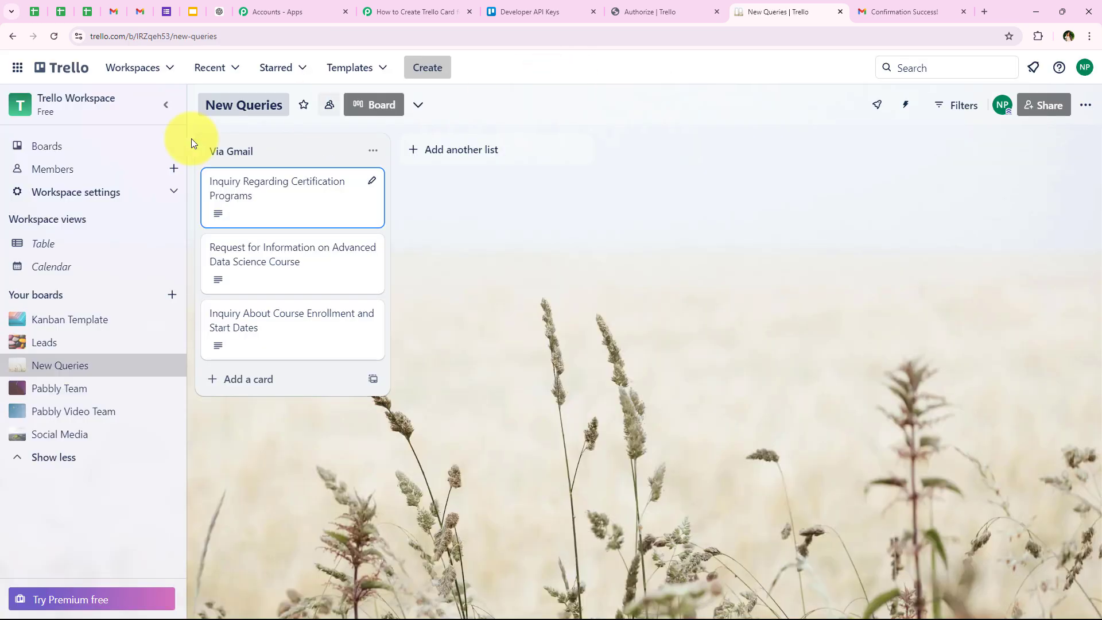
- Switch to the Pabbly Connect workflow, review the Filter step's Request, Inquiry and Query subject conditions, and collapse the step
left_click(416, 11)
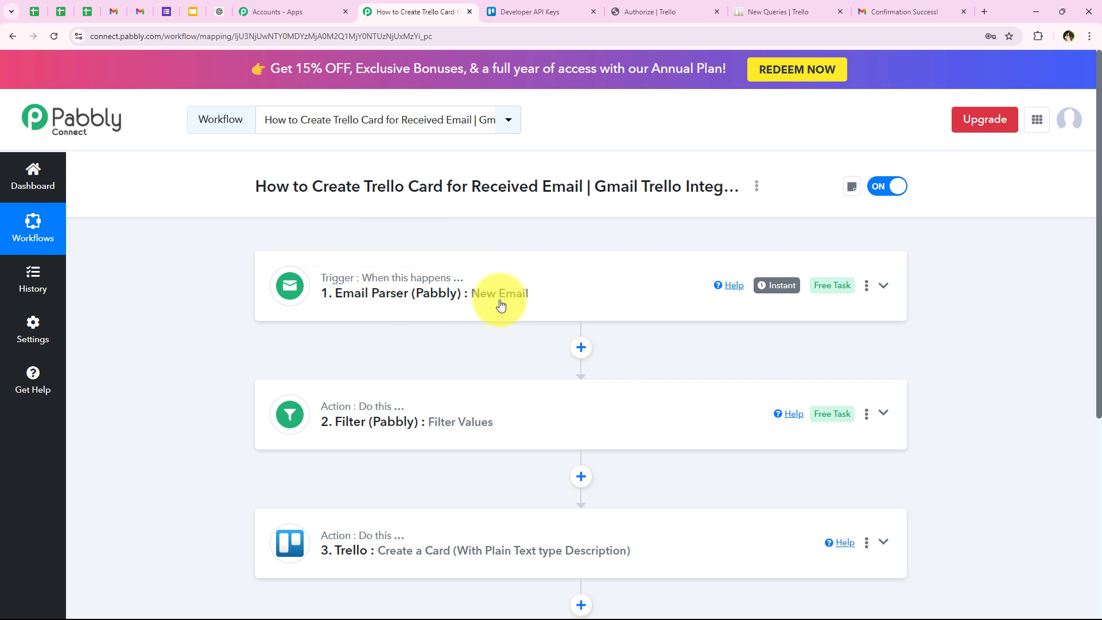
scroll(344, 376, "down", 1)
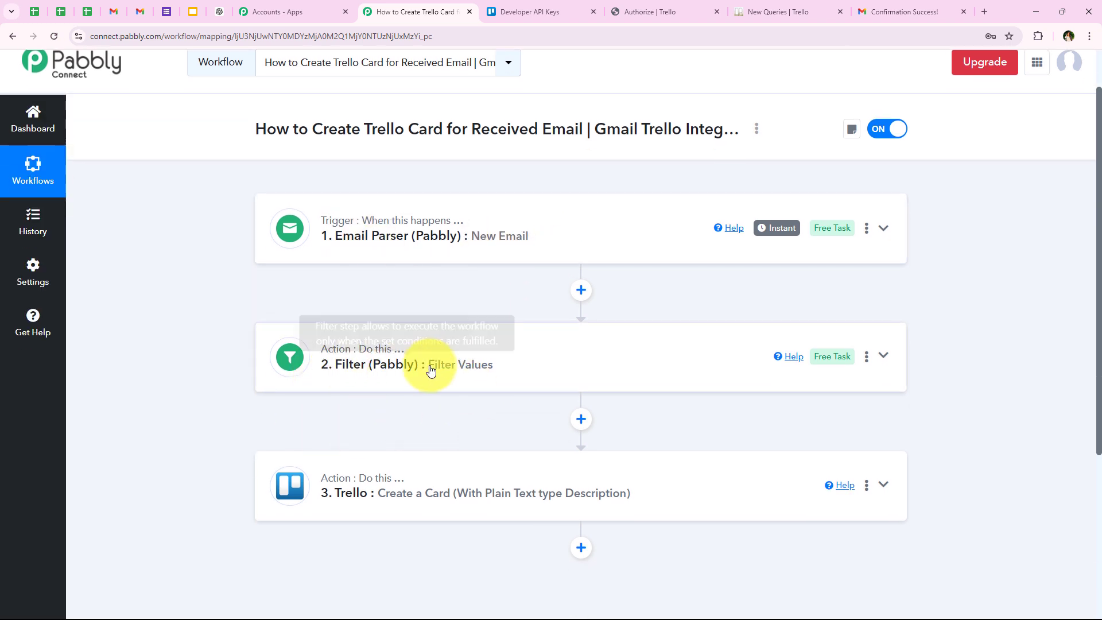
left_click(403, 366)
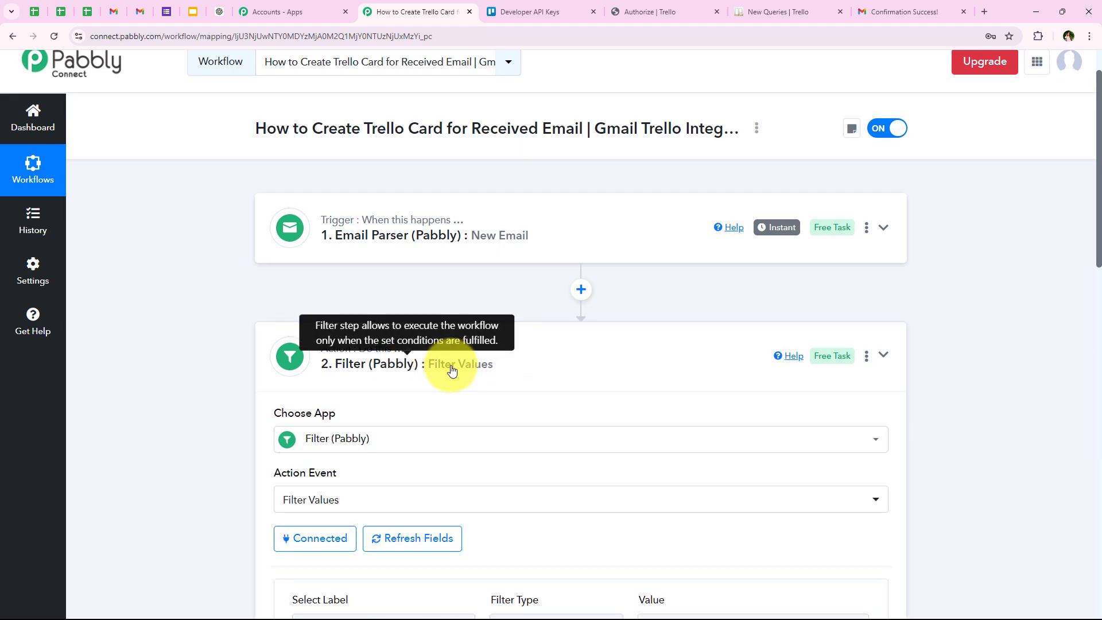
scroll(450, 369, "down", 5)
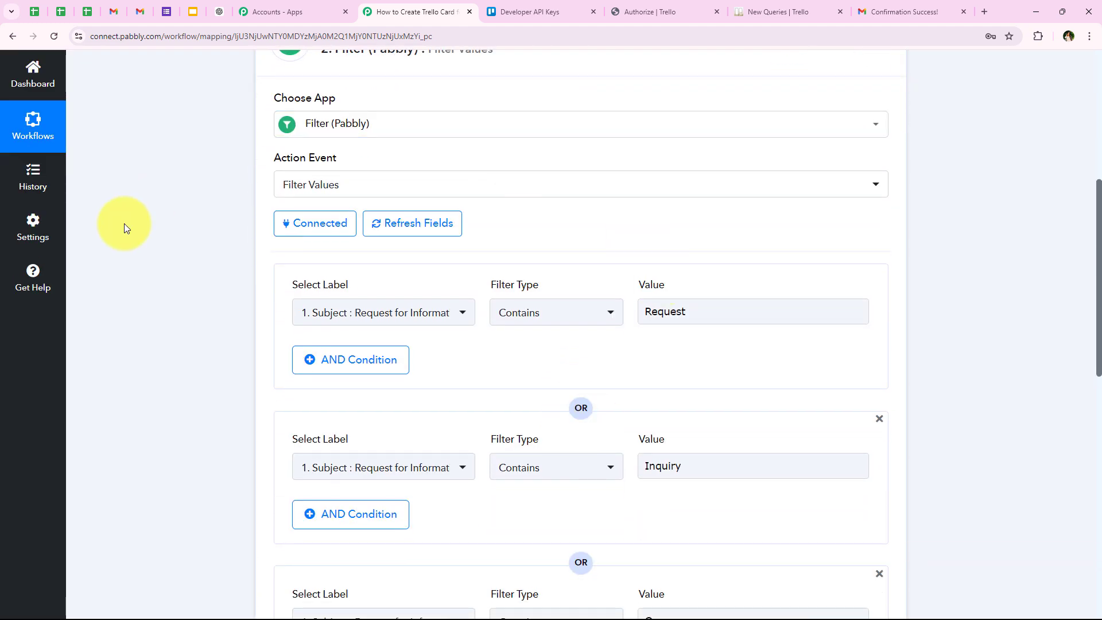
scroll(390, 373, "down", 1)
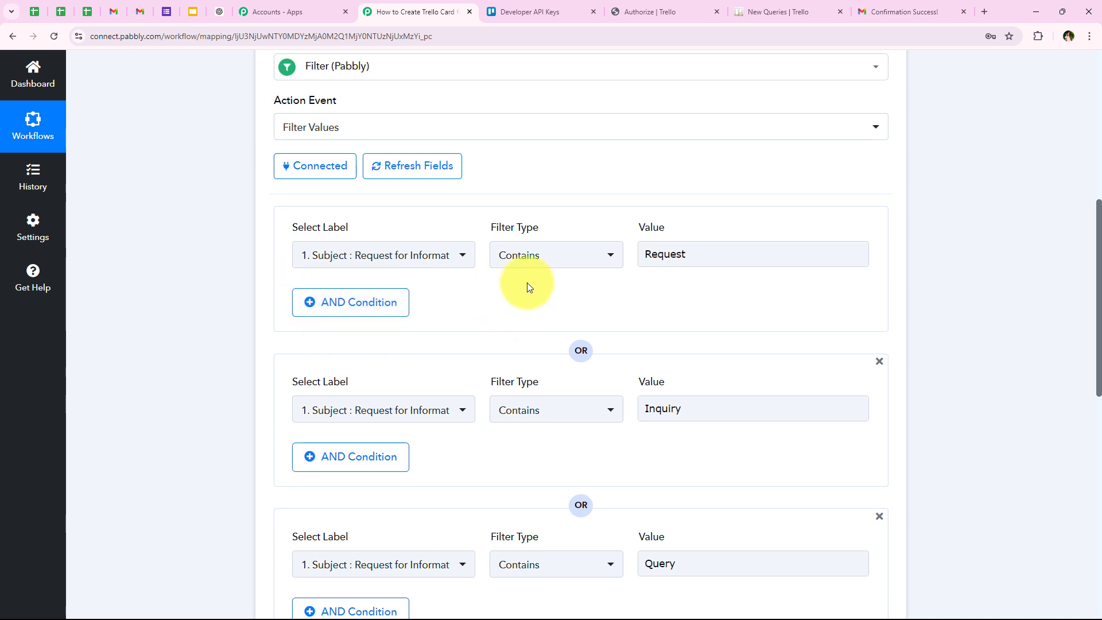
scroll(688, 337, "down", 1)
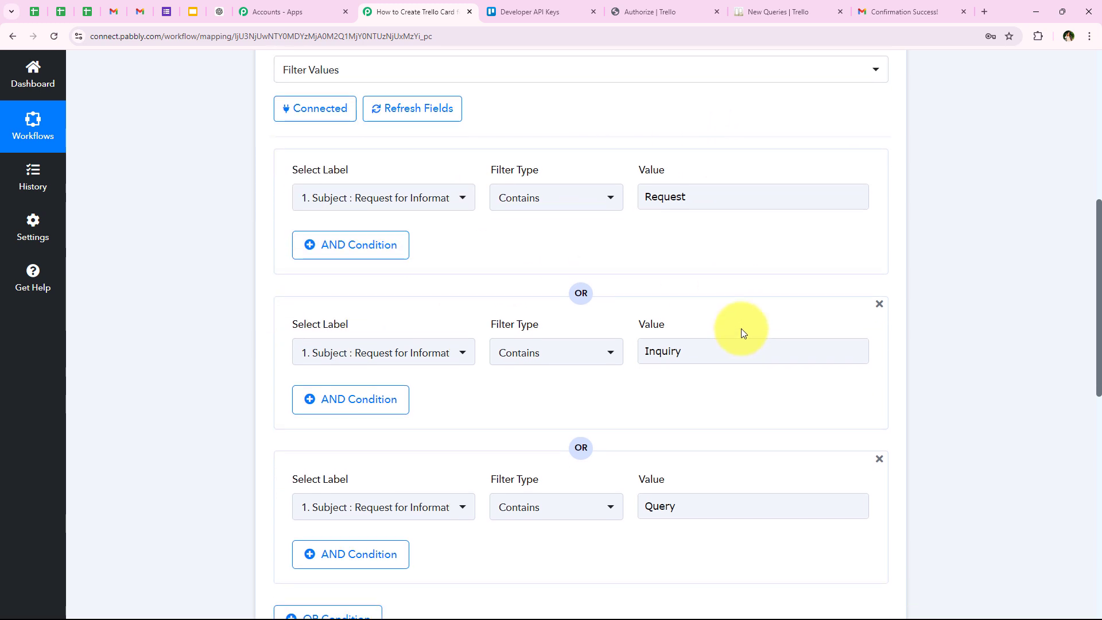
scroll(747, 440, "down", 2)
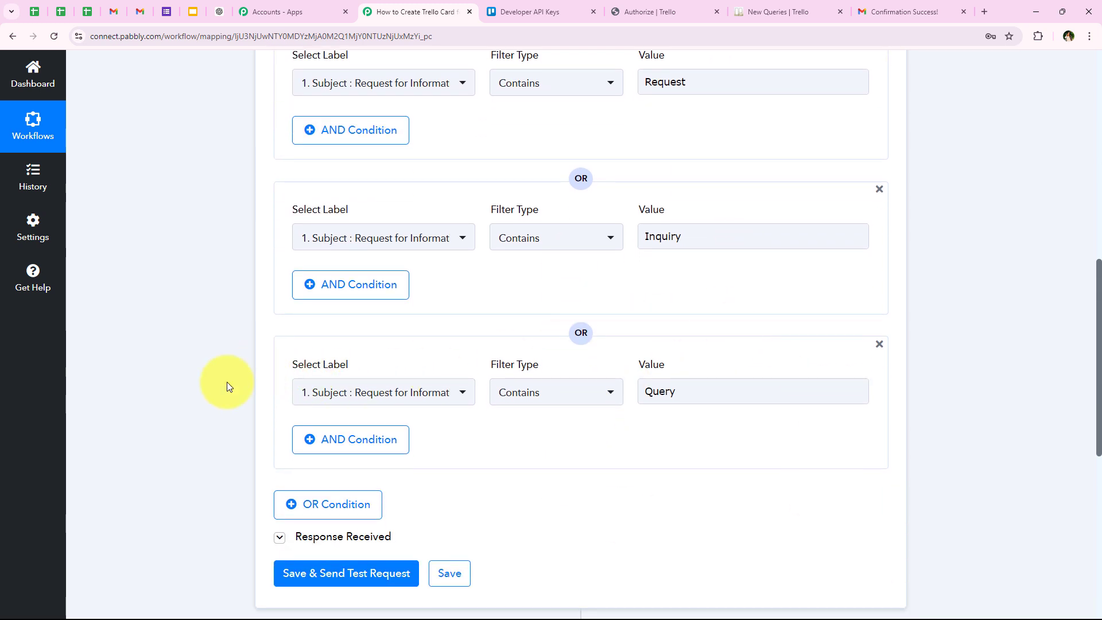
scroll(196, 425, "down", 6)
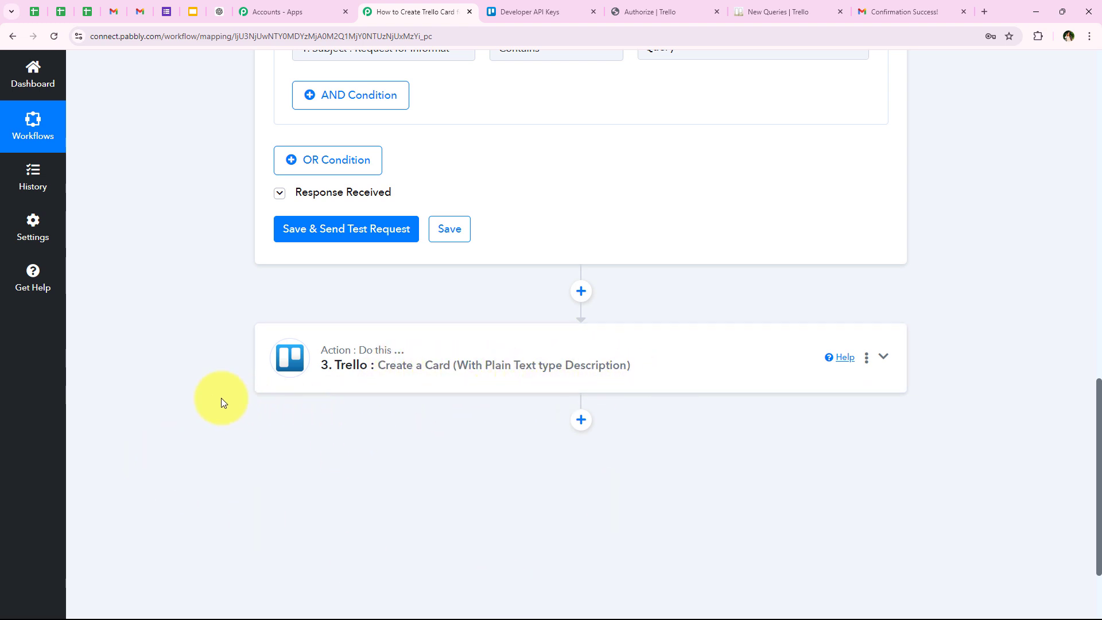
scroll(209, 216, "up", 15)
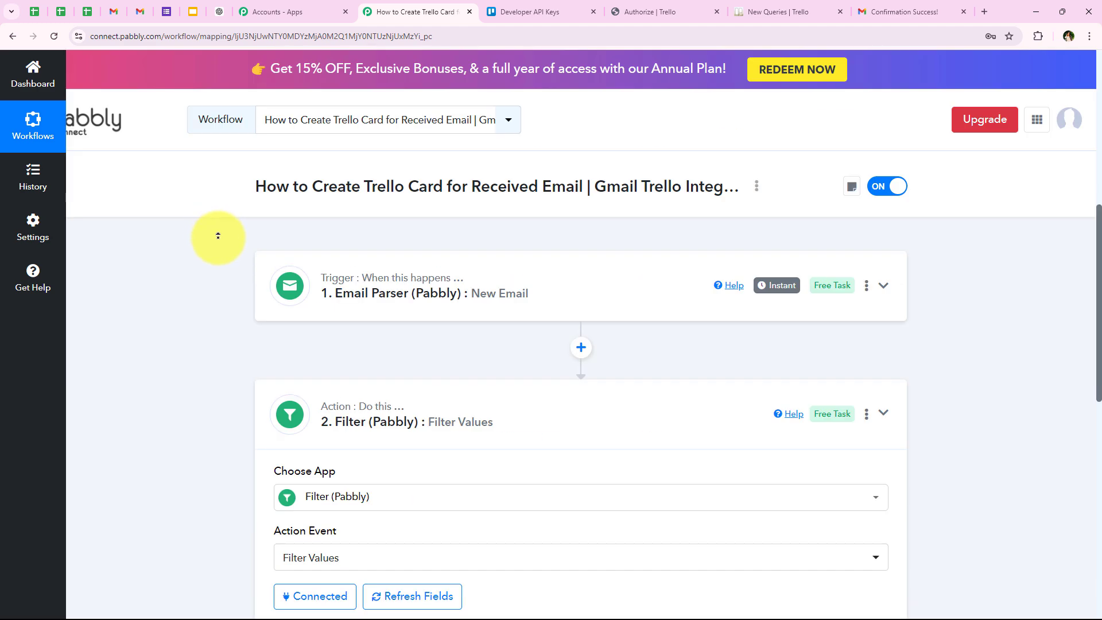
left_click(440, 420)
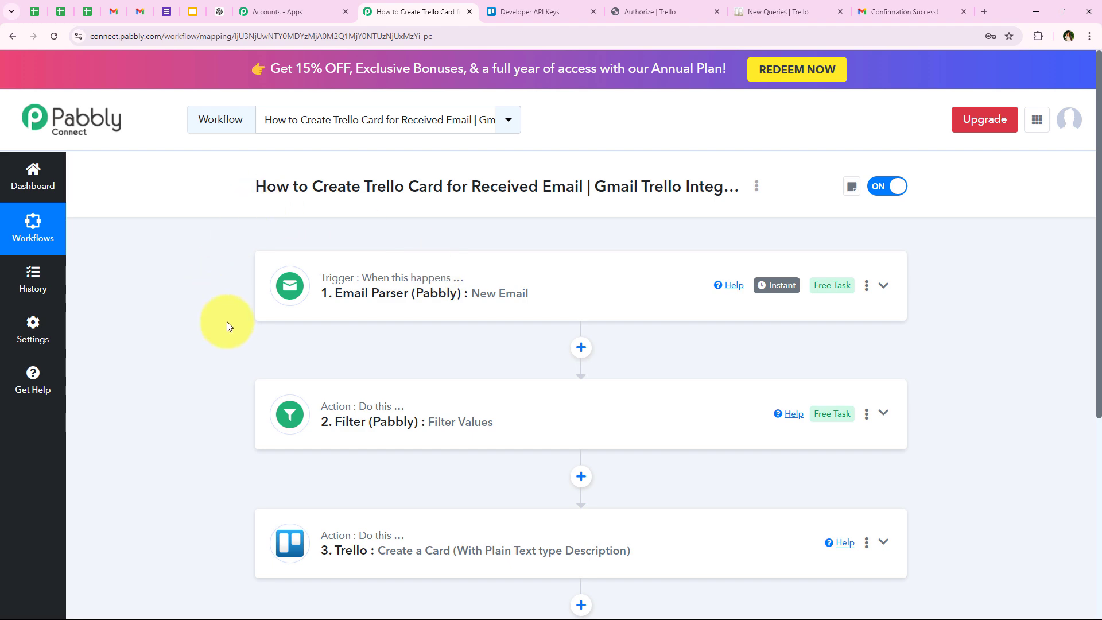
- Recheck the "Request for Information on Advanced Data Science Course" card in Trello, close it and return to the Pabbly Connect workflow
left_click(775, 11)
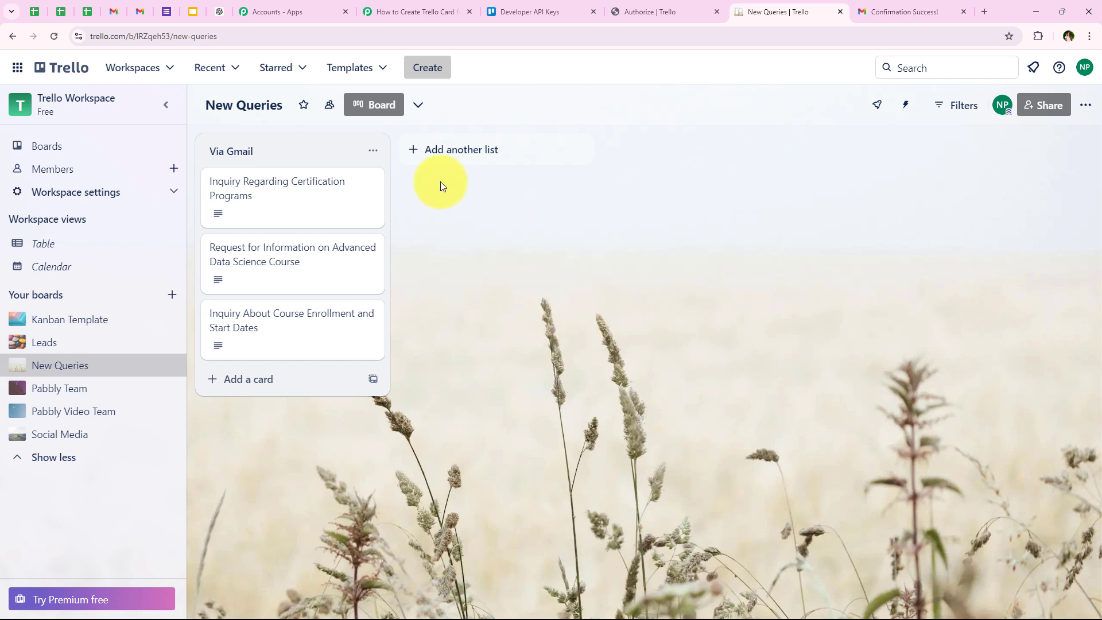
left_click(364, 264)
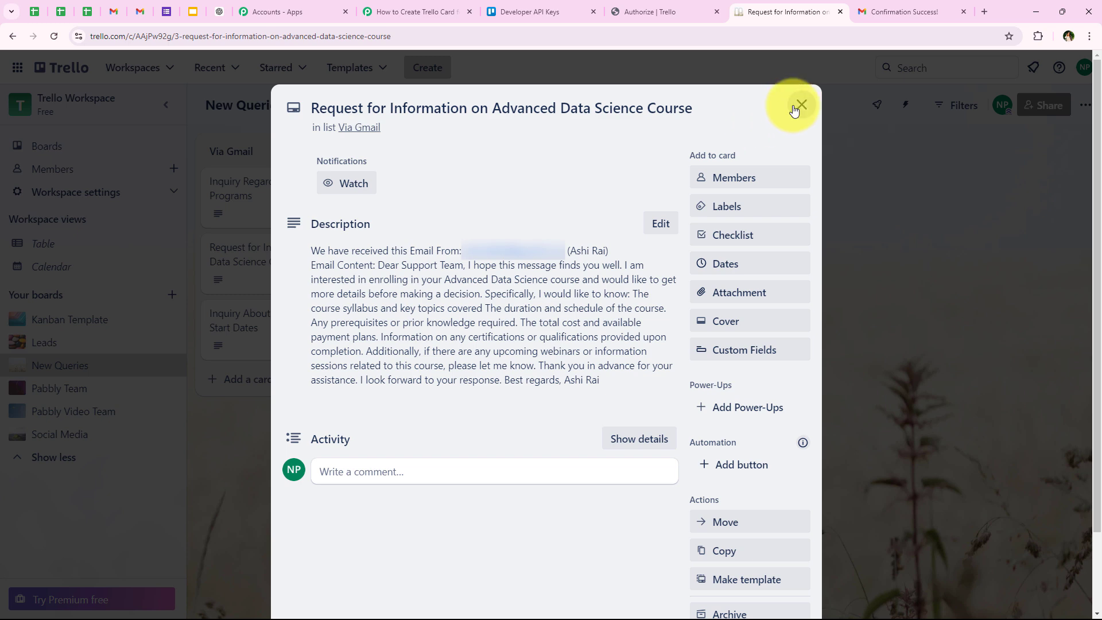
left_click(801, 105)
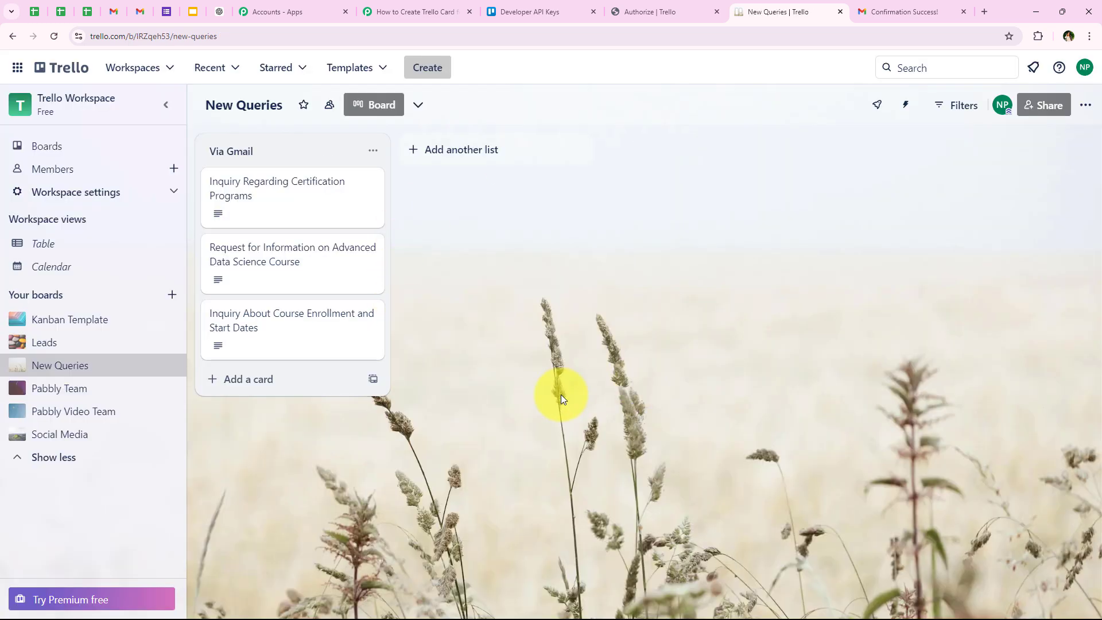
left_click(452, 14)
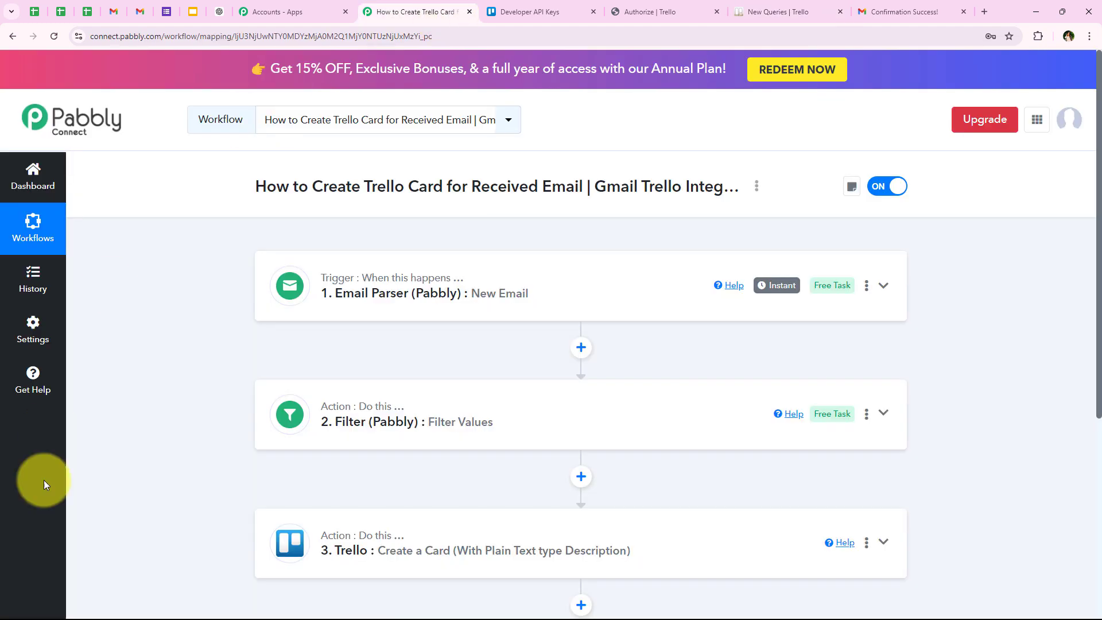